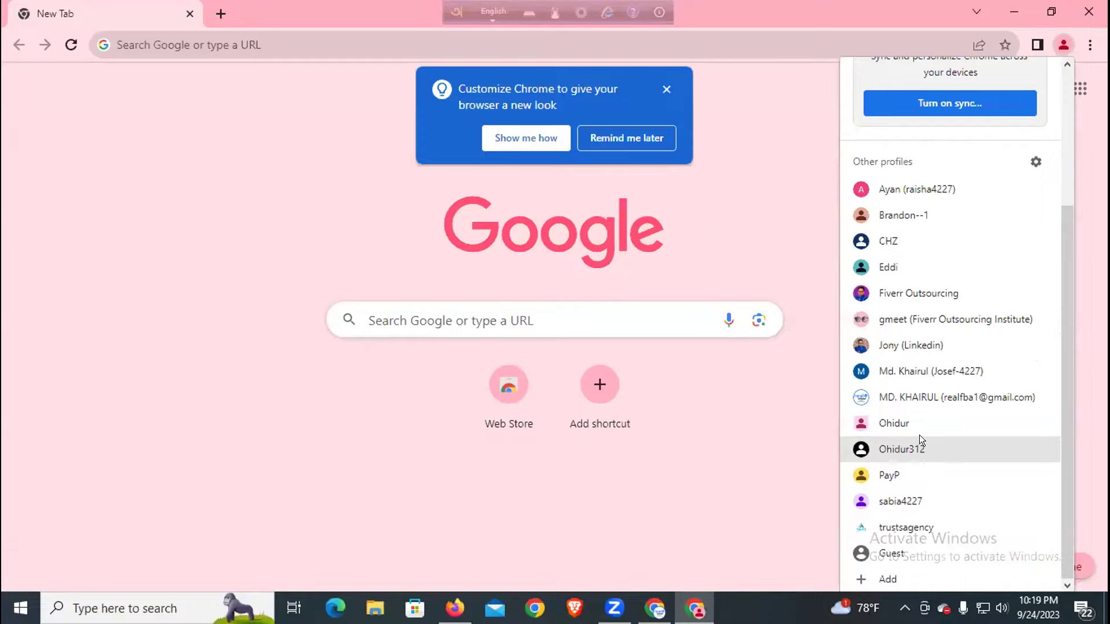
- Open a Chrome window for another saved profile from the Other profiles list
{"action": "left_click", "coordinate": [1054, 46]}
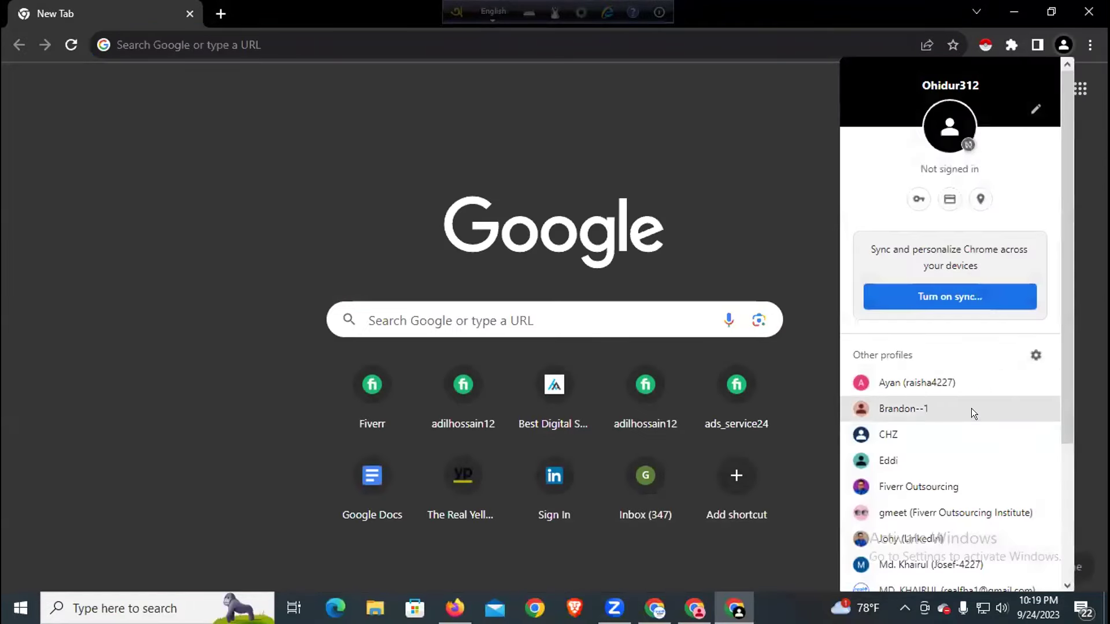
{"action": "scroll", "coordinate": [971, 410], "scroll_direction": "down", "scroll_amount": 3}
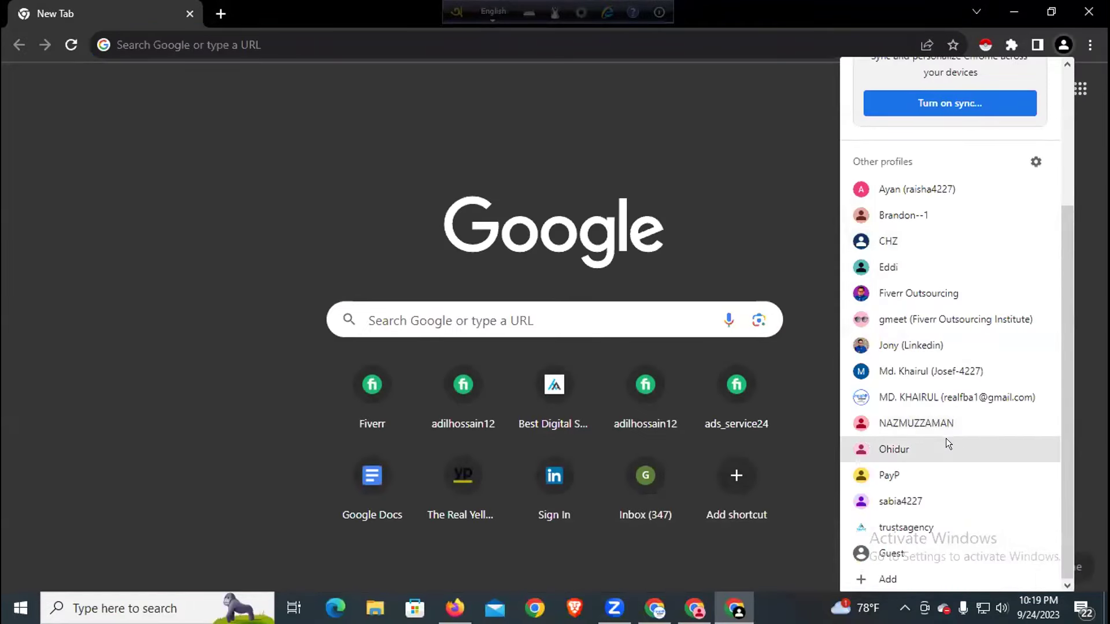
{"action": "left_click", "coordinate": [945, 189]}
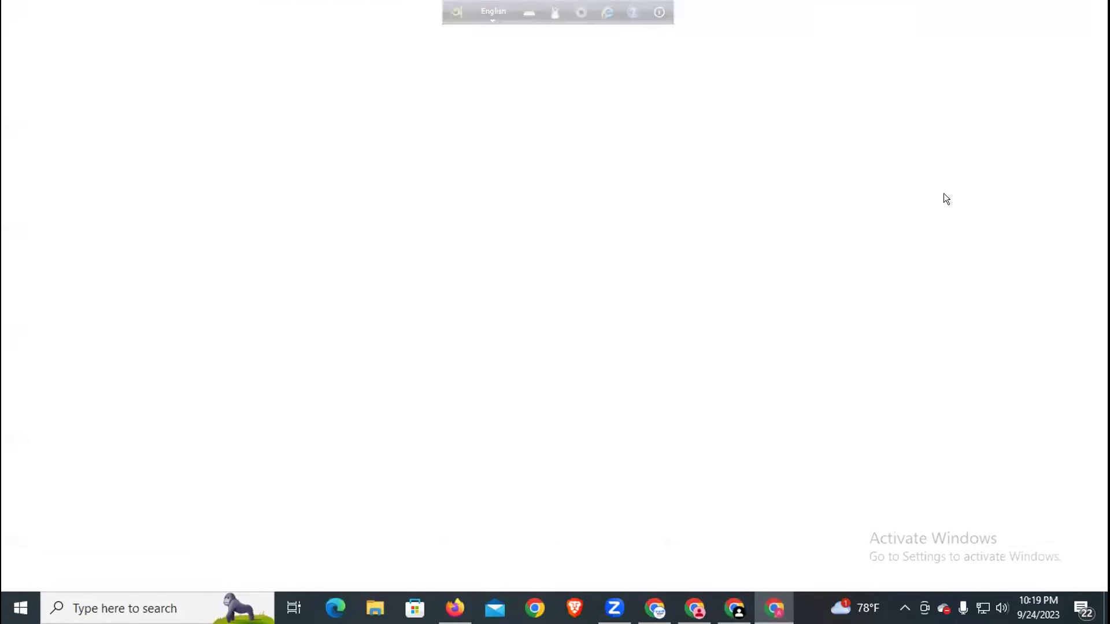
- Search the web for 'panthion' from the address bar and adjust the results zoom
{"action": "left_click", "coordinate": [370, 39]}
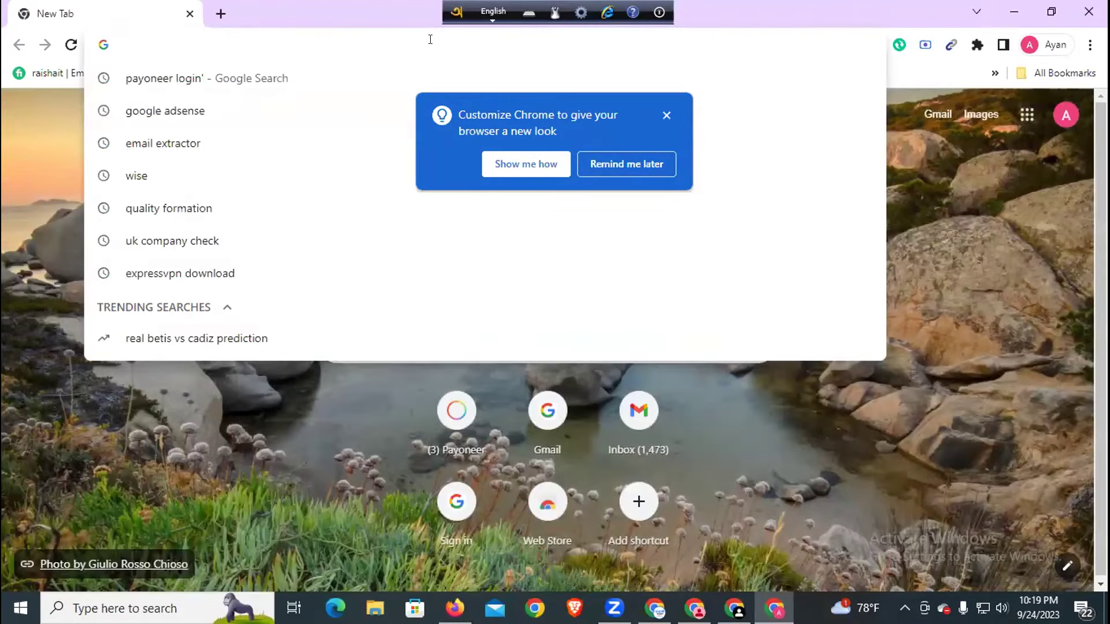
{"action": "type", "text": "pa"}
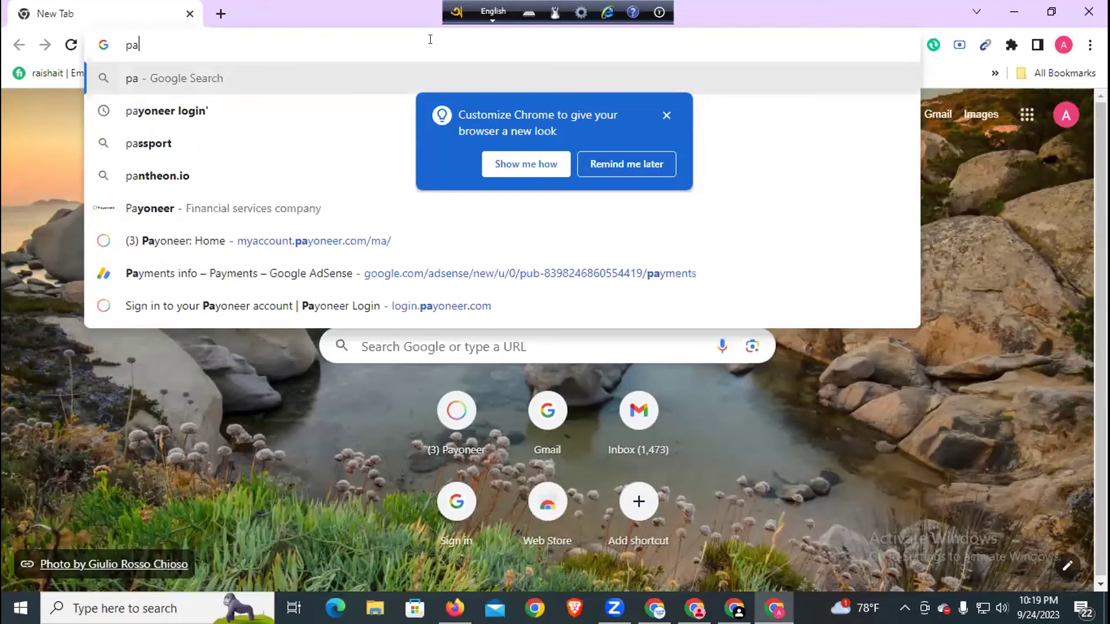
{"action": "type", "text": "nthion"}
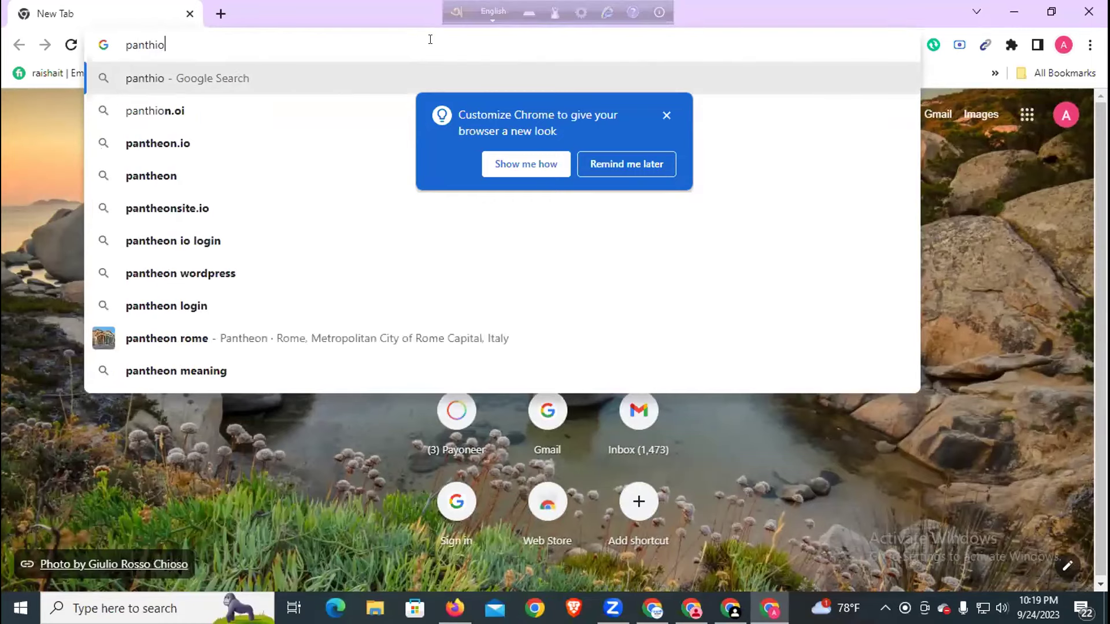
{"action": "key", "text": "Return"}
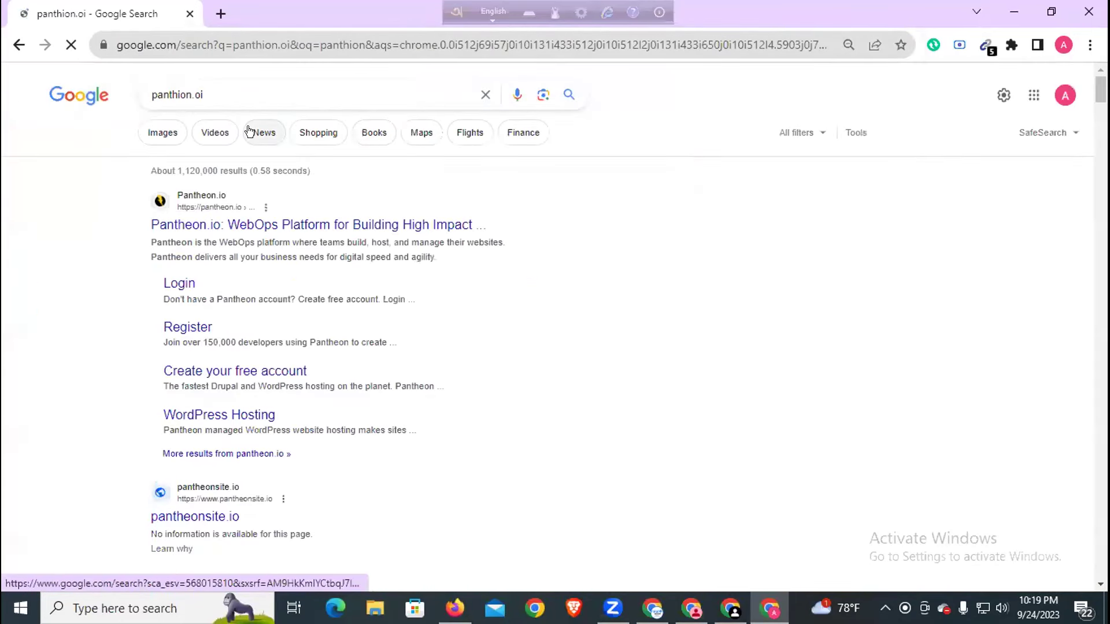
{"action": "key", "text": "ctrl+plus"}
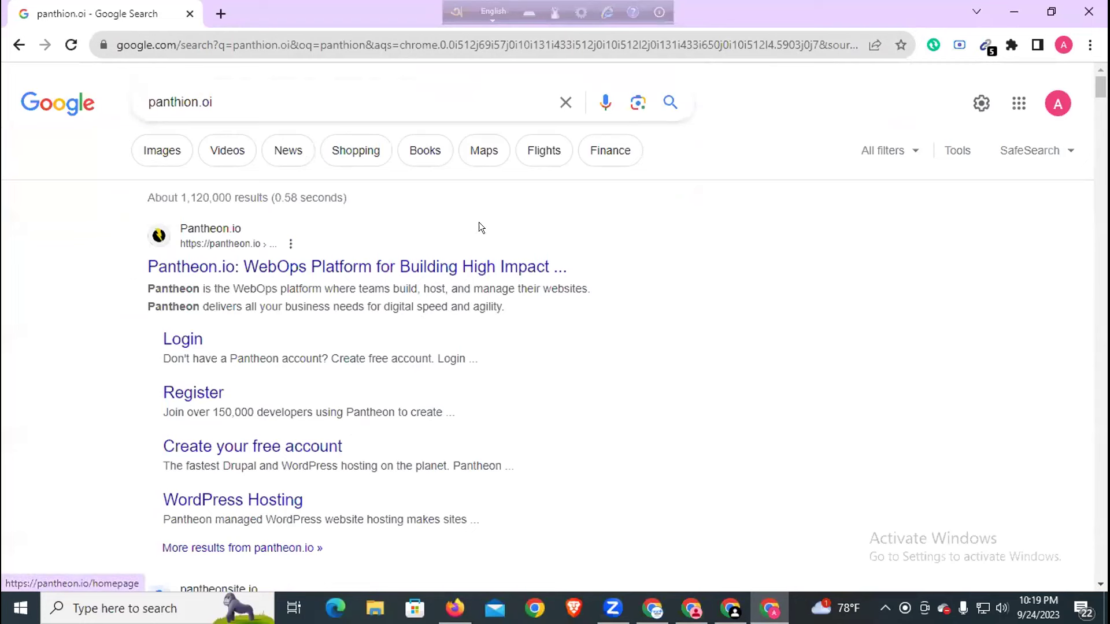
- Open the Pantheon search result in a new tab
{"action": "scroll", "coordinate": [457, 223], "scroll_direction": "down", "scroll_amount": 1}
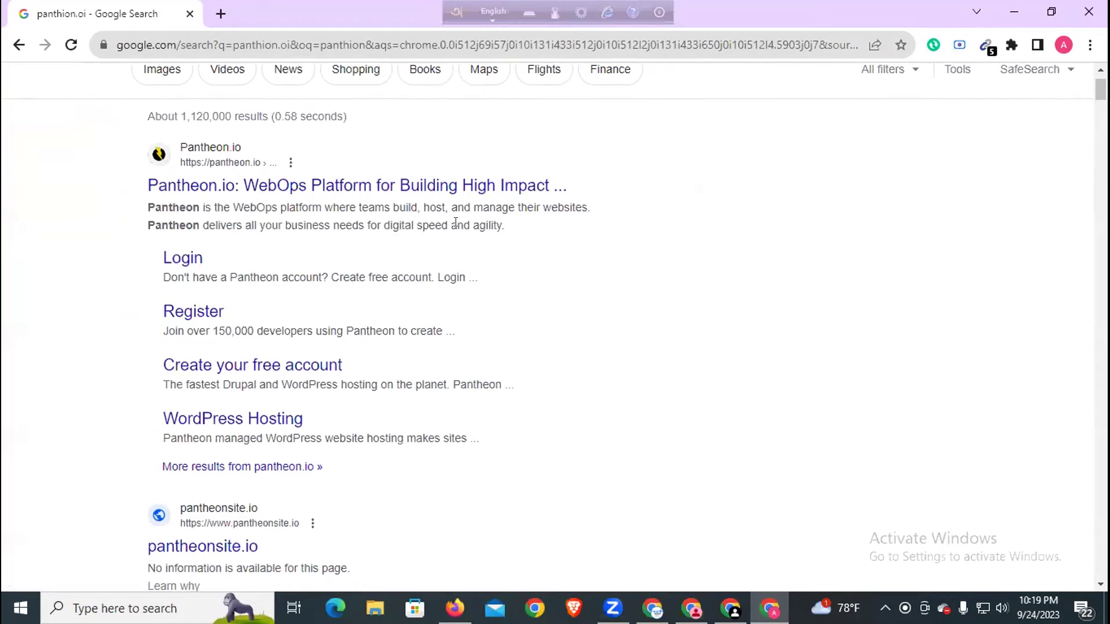
{"action": "scroll", "coordinate": [223, 318], "scroll_direction": "down", "scroll_amount": 2}
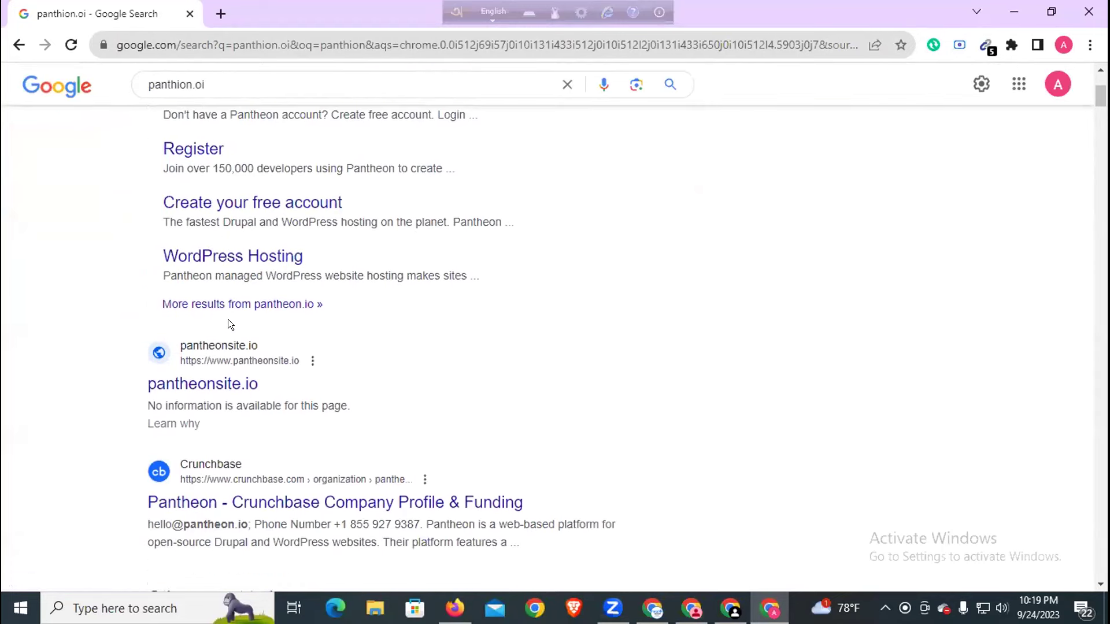
{"action": "middle_click", "coordinate": [225, 364]}
- On the pantheon.io tab, accept all cookies and go to Get Started
{"action": "left_click", "coordinate": [320, 5]}
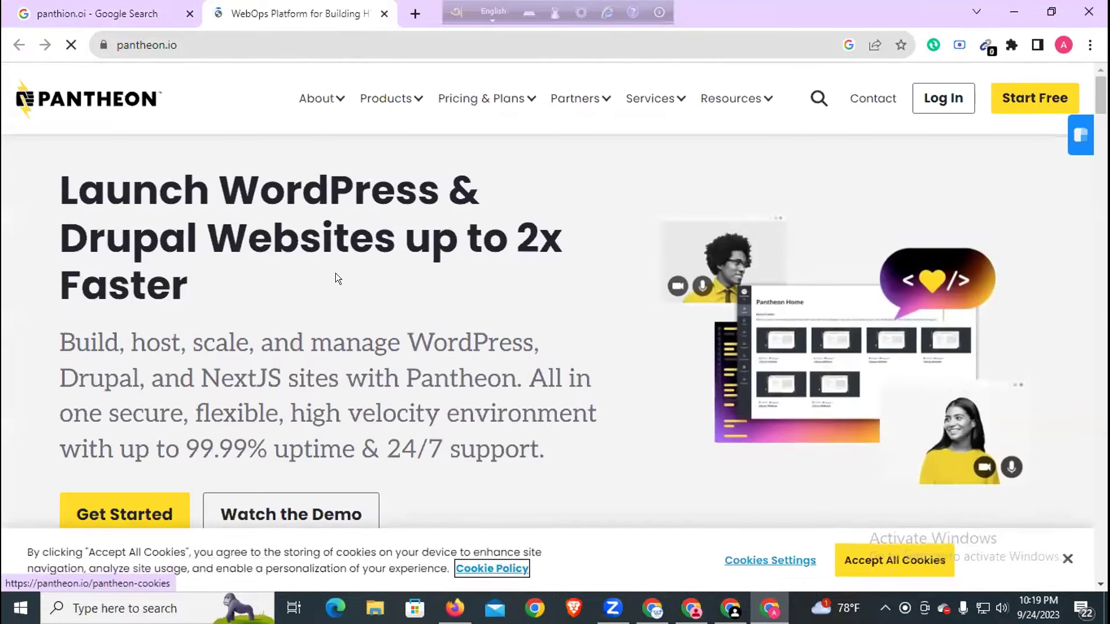
{"action": "left_click", "coordinate": [860, 558]}
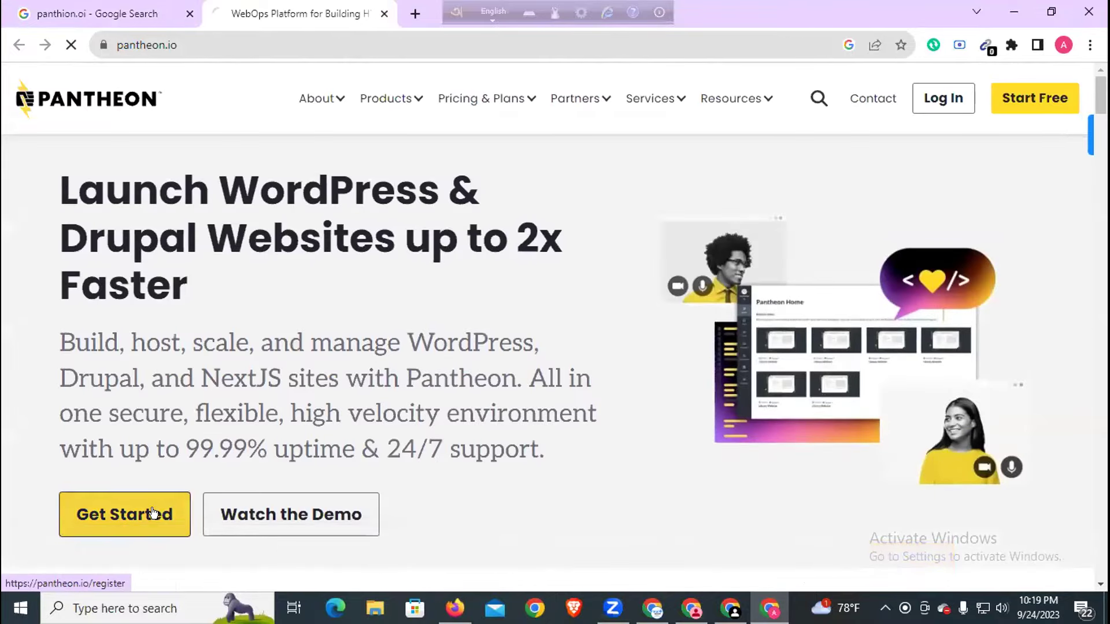
{"action": "left_click", "coordinate": [154, 513]}
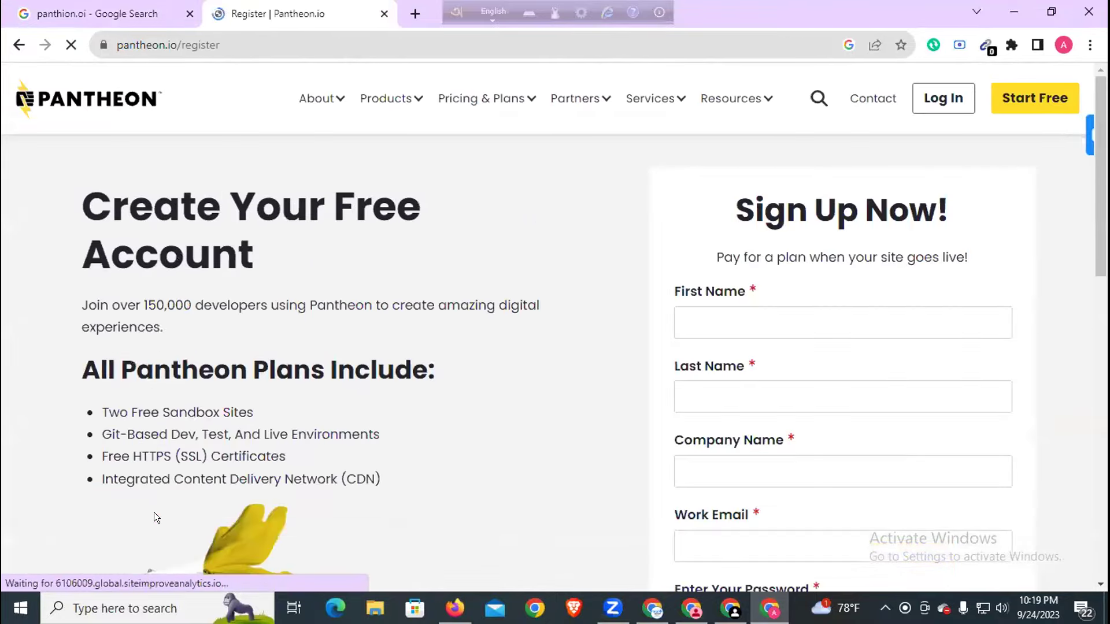
- Log in to Pantheon with Connect with Google, choosing your Google account
{"action": "left_click", "coordinate": [936, 99]}
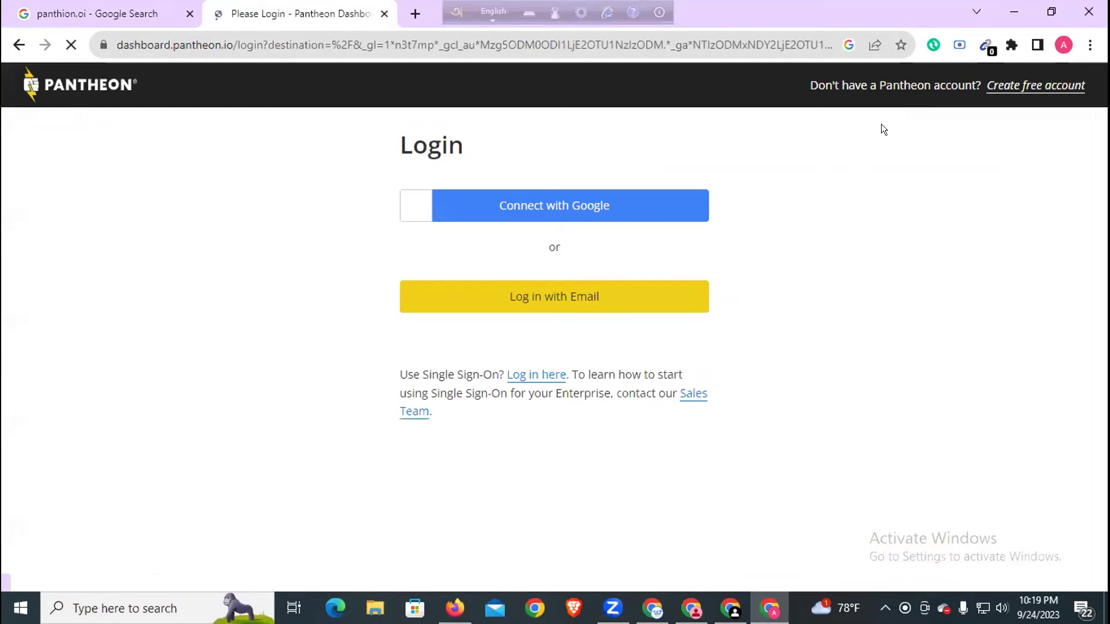
{"action": "left_click", "coordinate": [496, 206]}
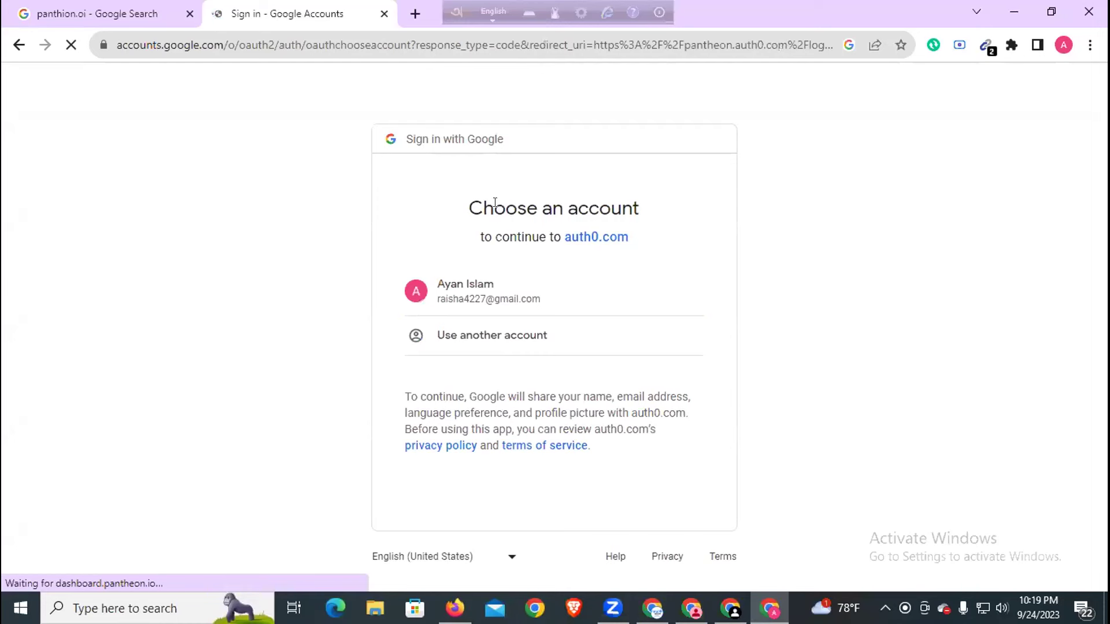
{"action": "left_click", "coordinate": [478, 285]}
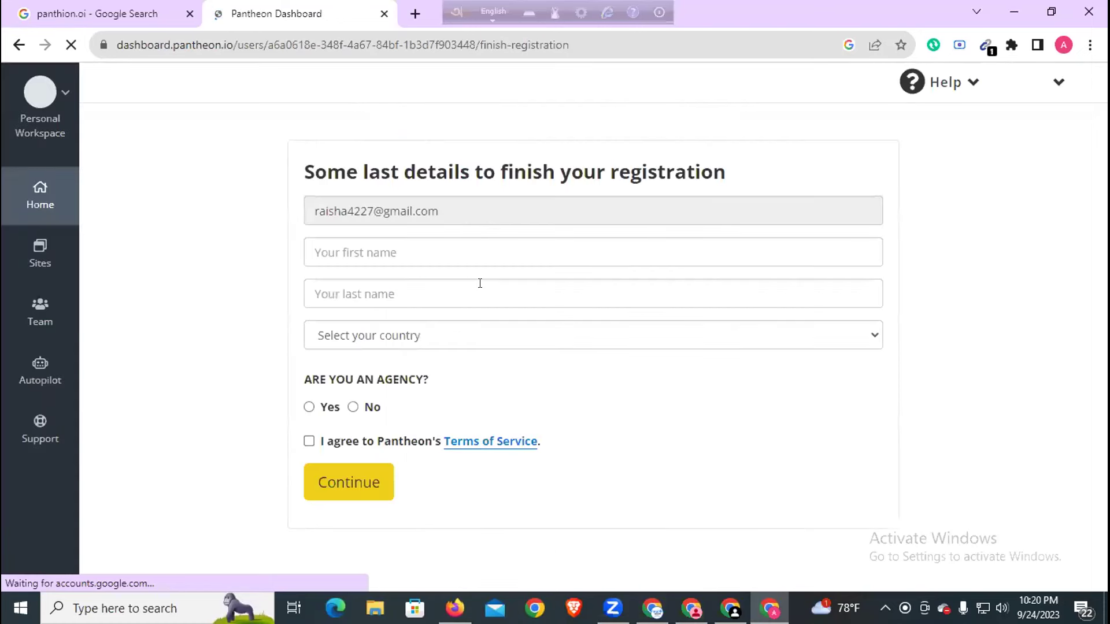
- Enter first name 'Kids' and last name 'Collection' in the registration form
{"action": "left_click", "coordinate": [378, 303]}
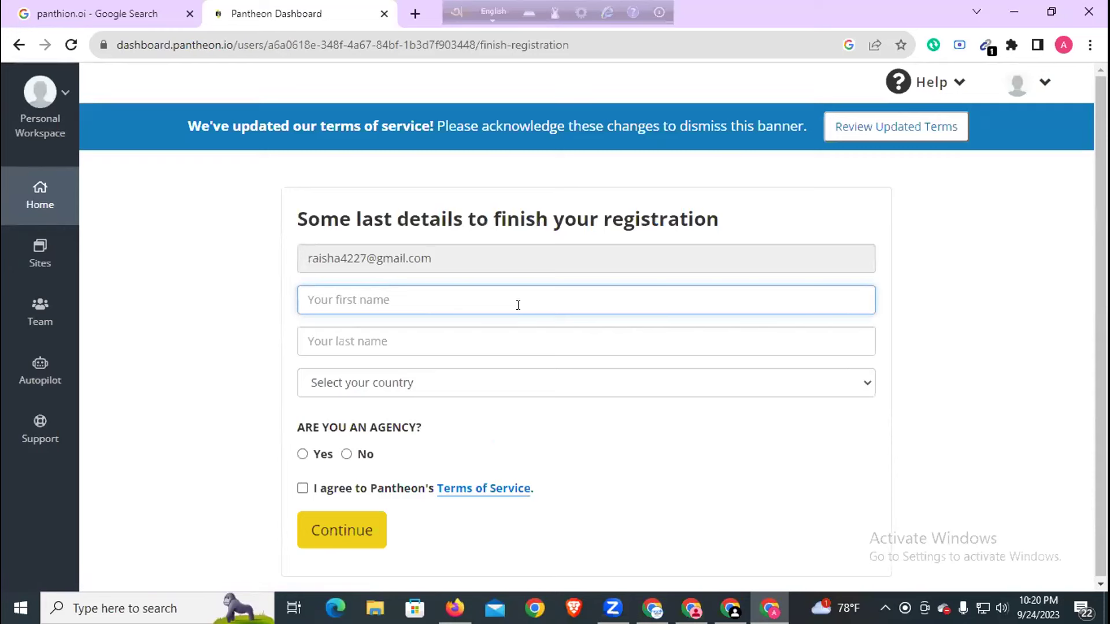
{"action": "type", "text": "Kids"}
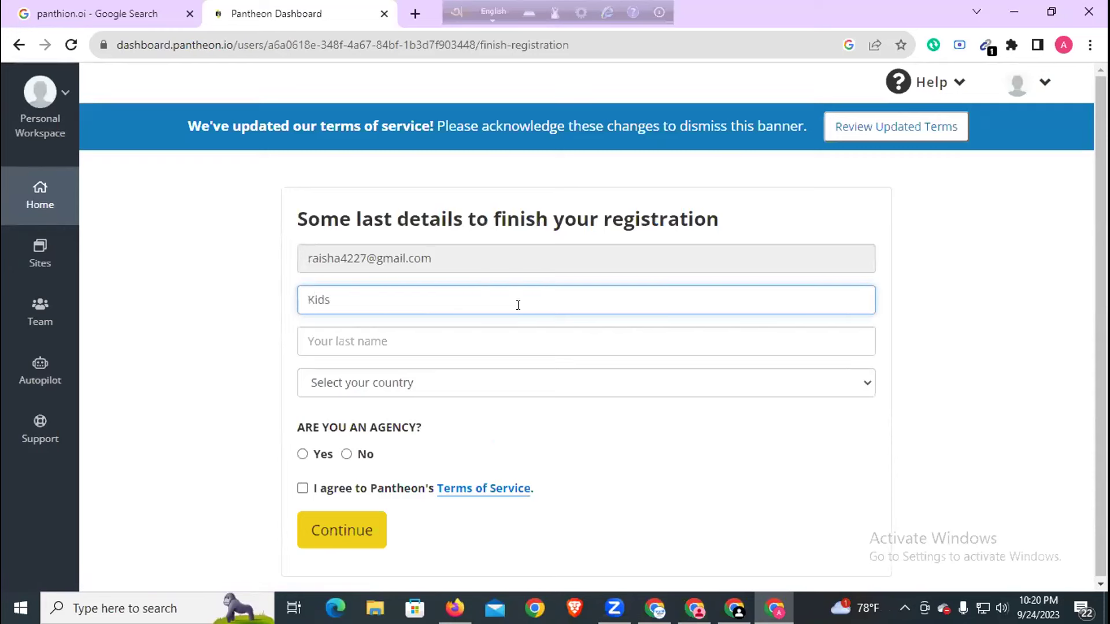
{"action": "left_click", "coordinate": [436, 335]}
{"action": "type", "text": "Collection"}
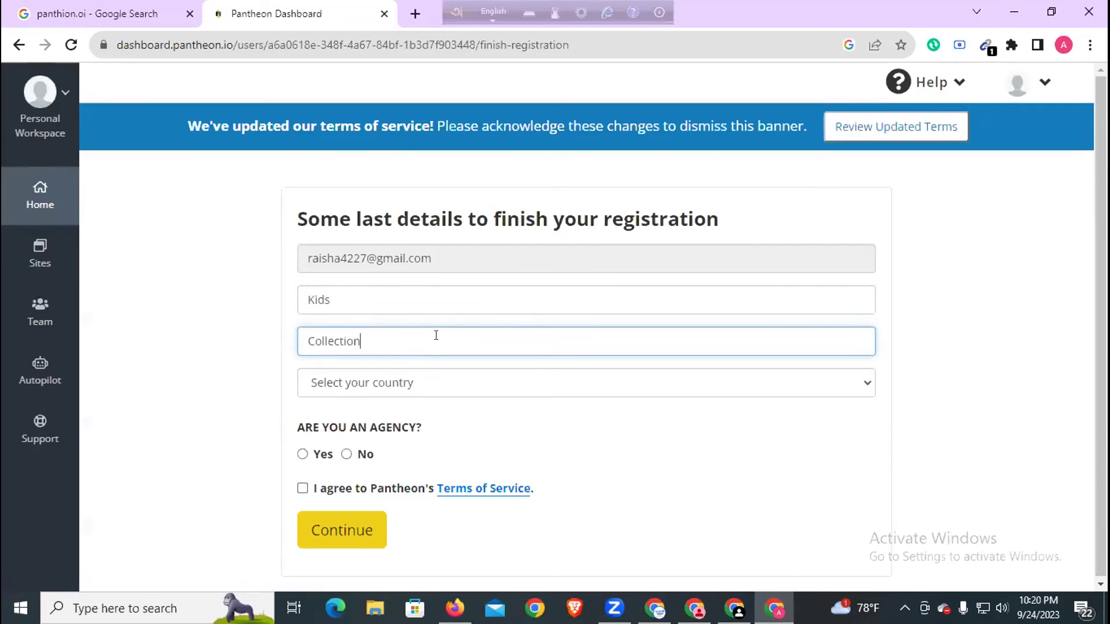
- Choose Bangladesh as the country, opt in to marketing, and submit the registration
{"action": "left_click", "coordinate": [397, 384]}
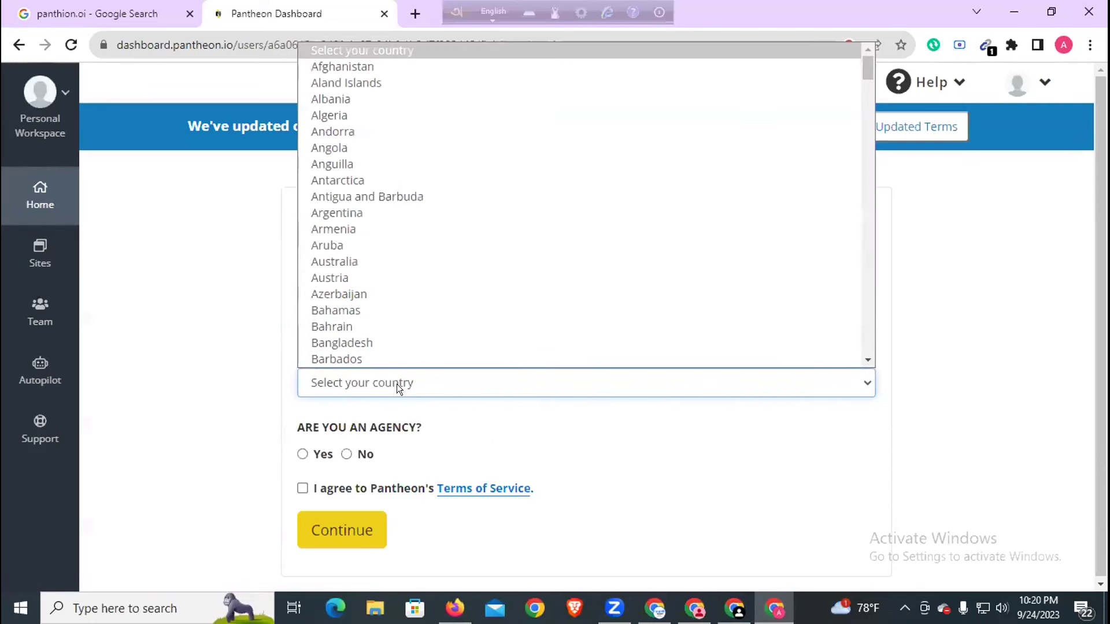
{"action": "key", "text": "b"}
{"action": "left_click", "coordinate": [384, 343]}
{"action": "scroll", "coordinate": [387, 356], "scroll_direction": "down", "scroll_amount": 1}
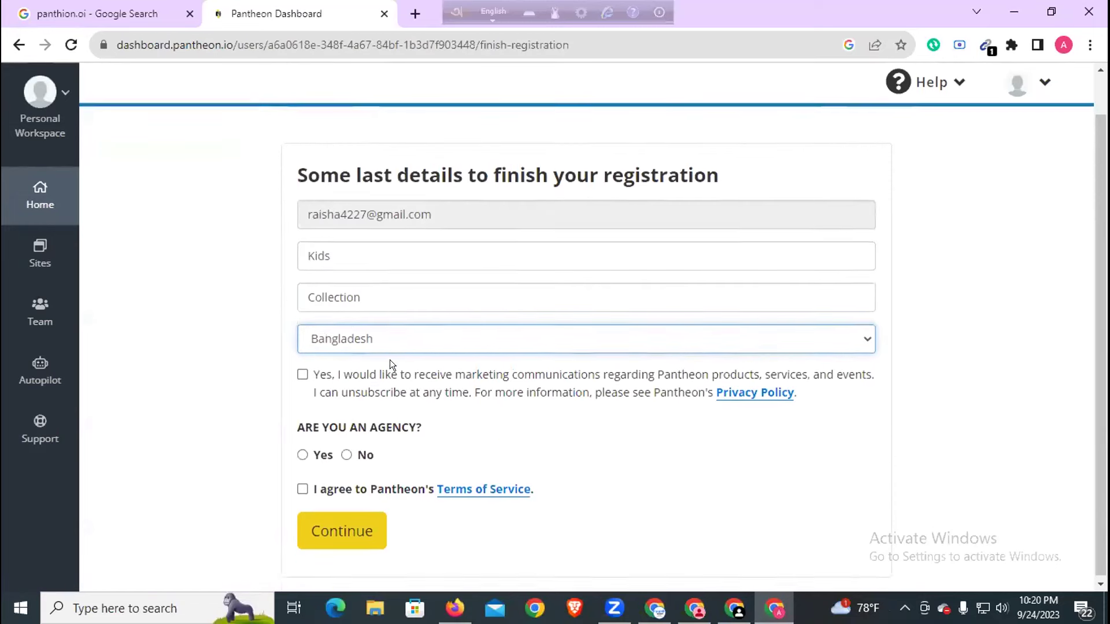
{"action": "left_click", "coordinate": [302, 371]}
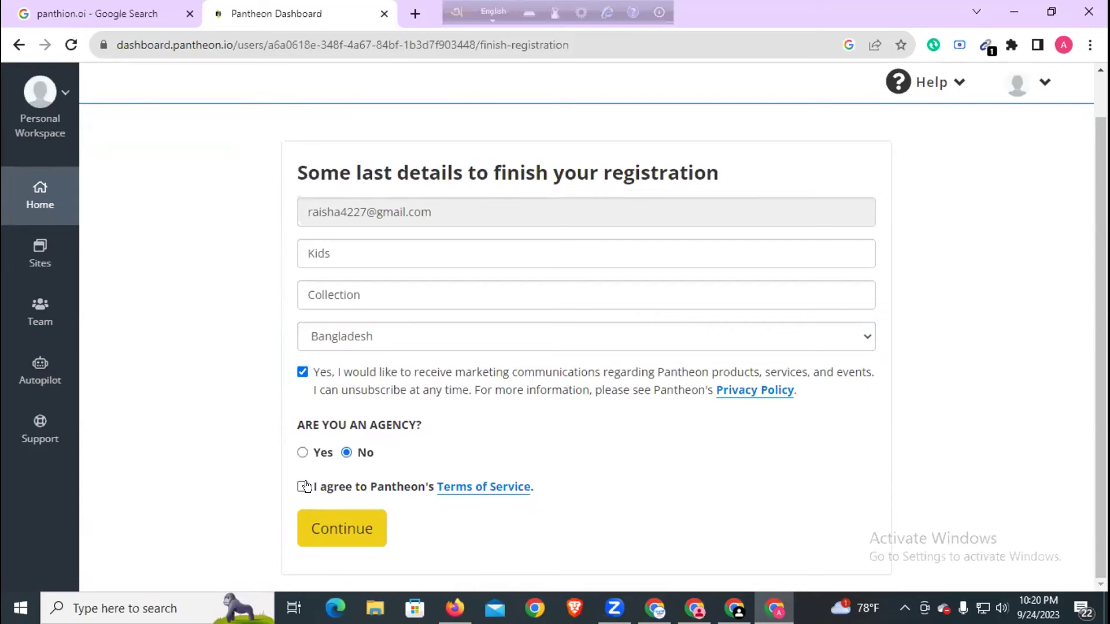
{"action": "left_click", "coordinate": [341, 528]}
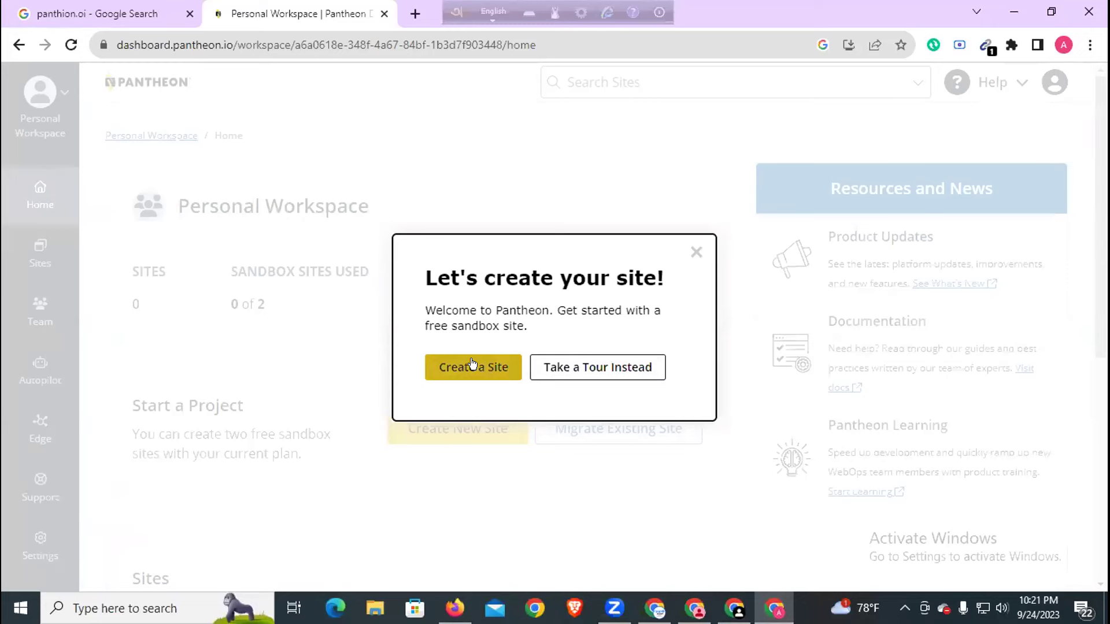
- Dismiss the welcome prompt and start a new site on the WordPress platform
{"action": "left_click", "coordinate": [694, 250]}
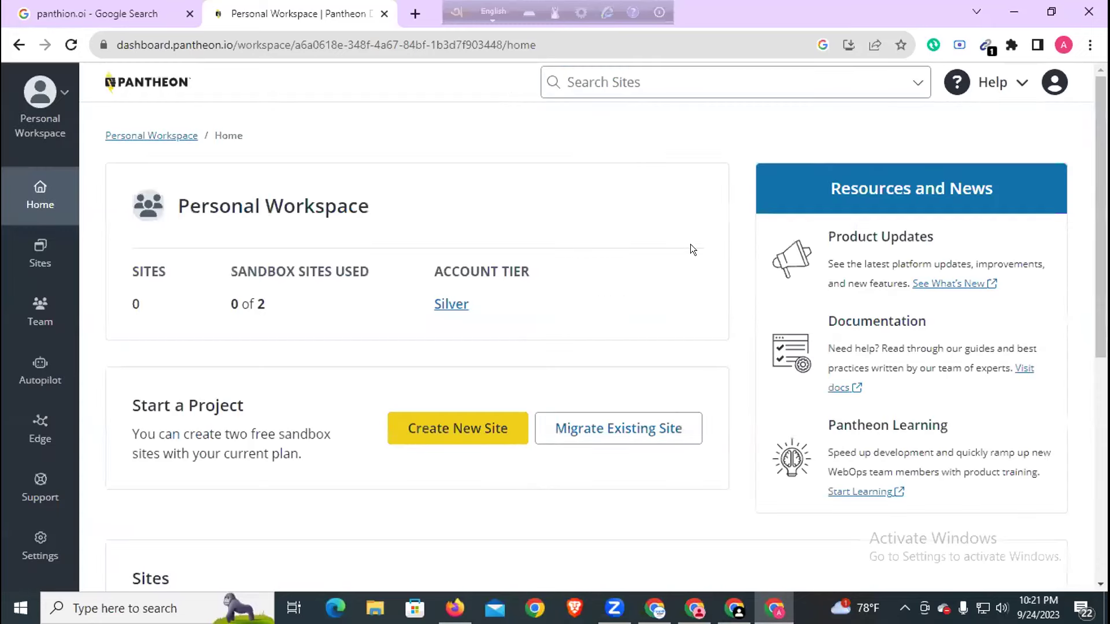
{"action": "scroll", "coordinate": [515, 342], "scroll_direction": "down", "scroll_amount": 2}
{"action": "left_click", "coordinate": [480, 347]}
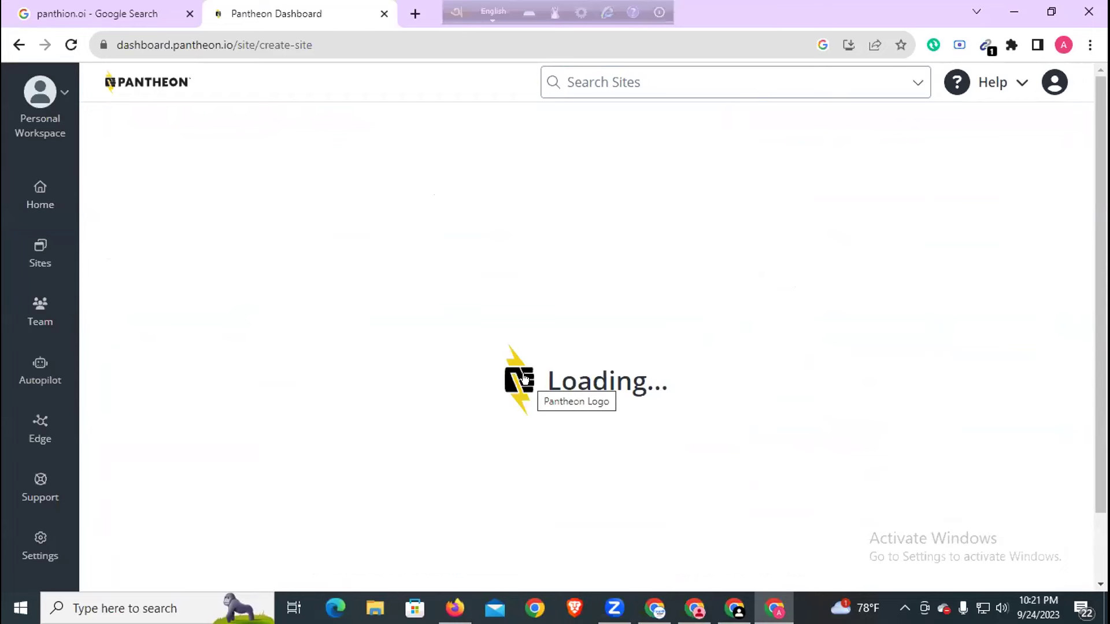
{"action": "left_click", "coordinate": [231, 394]}
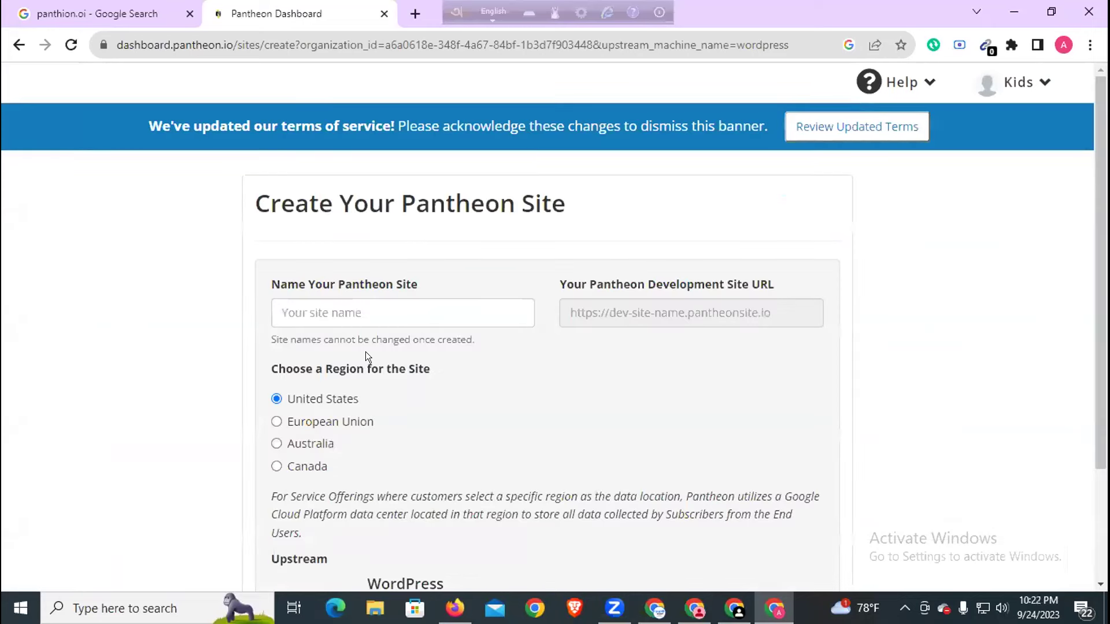
- Enter 'kidscollection.bd' as the site name and submit it
{"action": "left_click", "coordinate": [470, 312]}
{"action": "type", "text": "k"}
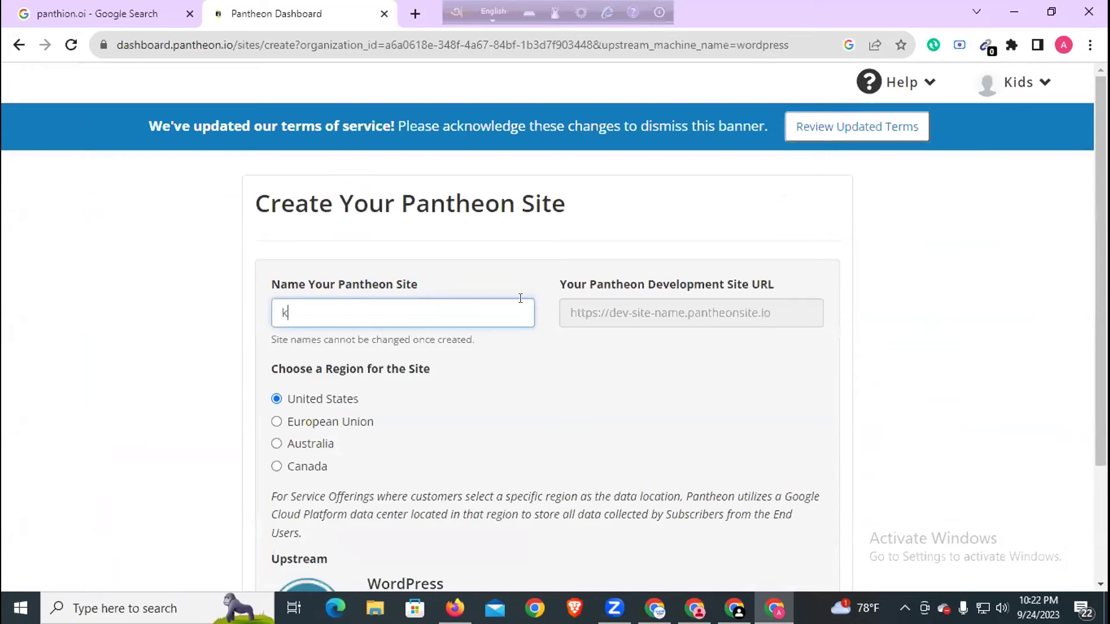
{"action": "type", "text": "idscollection"}
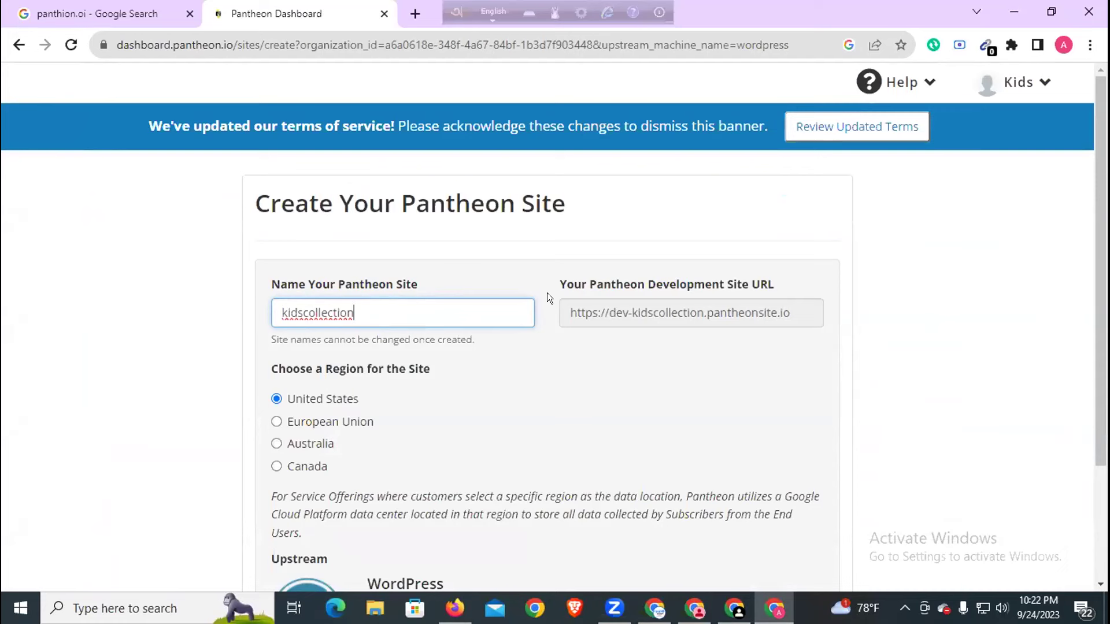
{"action": "type", "text": "bd"}
{"action": "key", "text": "ctrl+z"}
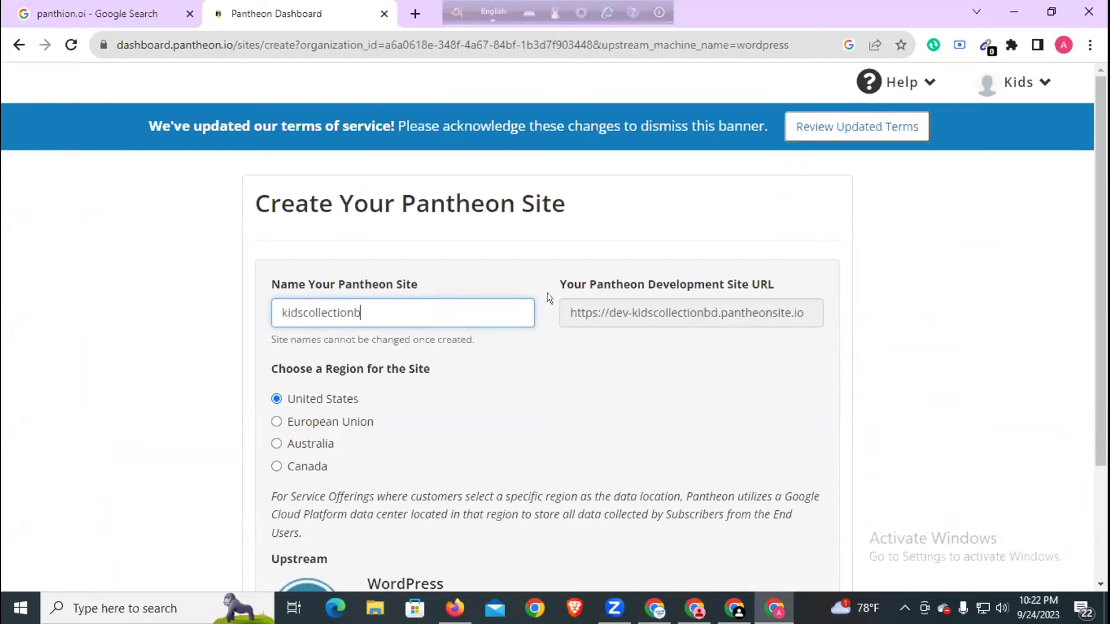
{"action": "type", "text": "bd"}
{"action": "key", "text": "BackSpace"}
{"action": "key", "text": "BackSpace"}
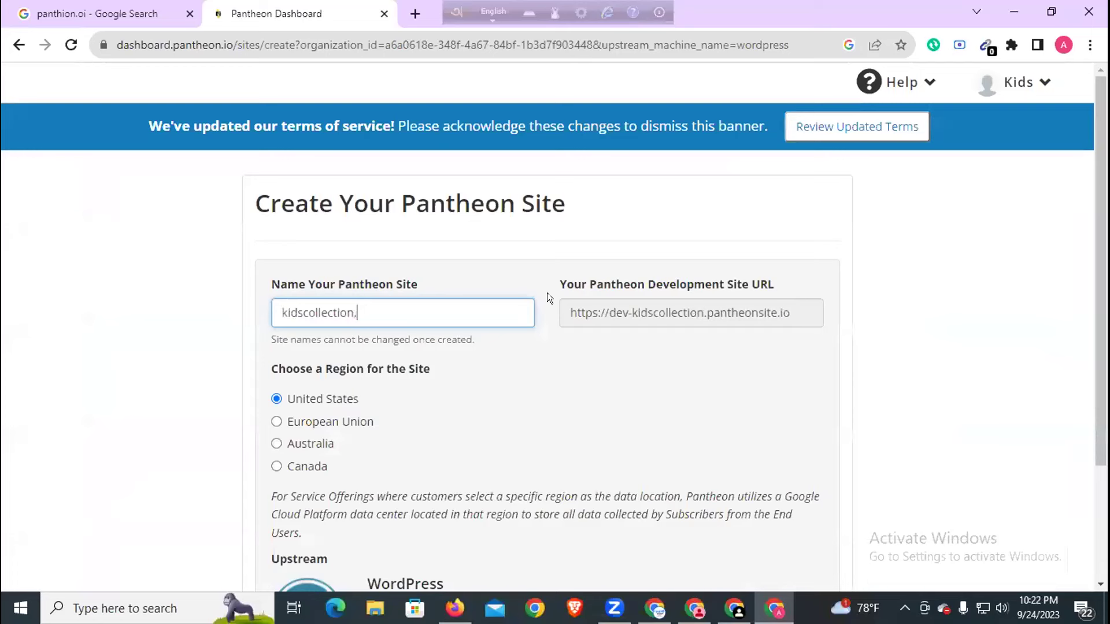
{"action": "type", "text": ".bd"}
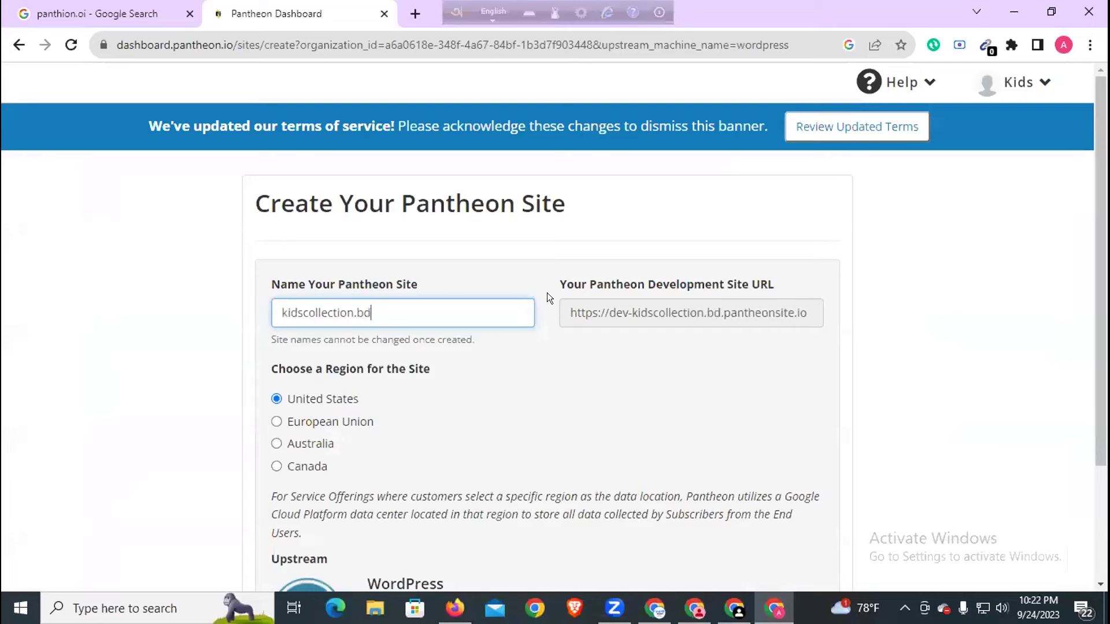
{"action": "scroll", "coordinate": [440, 377], "scroll_direction": "down", "scroll_amount": 3}
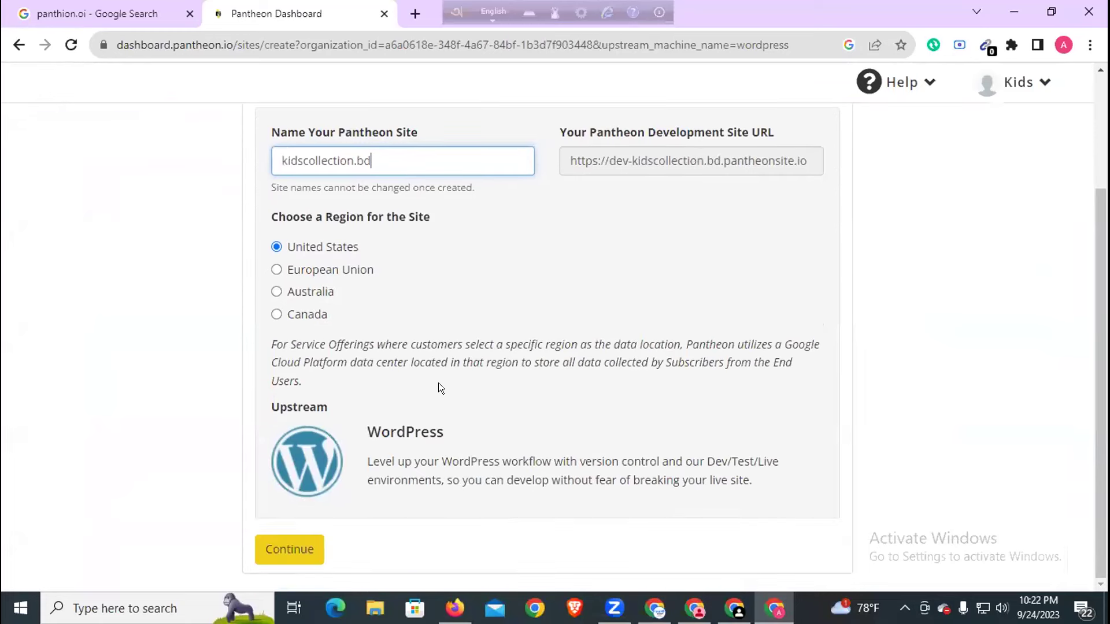
{"action": "left_click", "coordinate": [287, 549]}
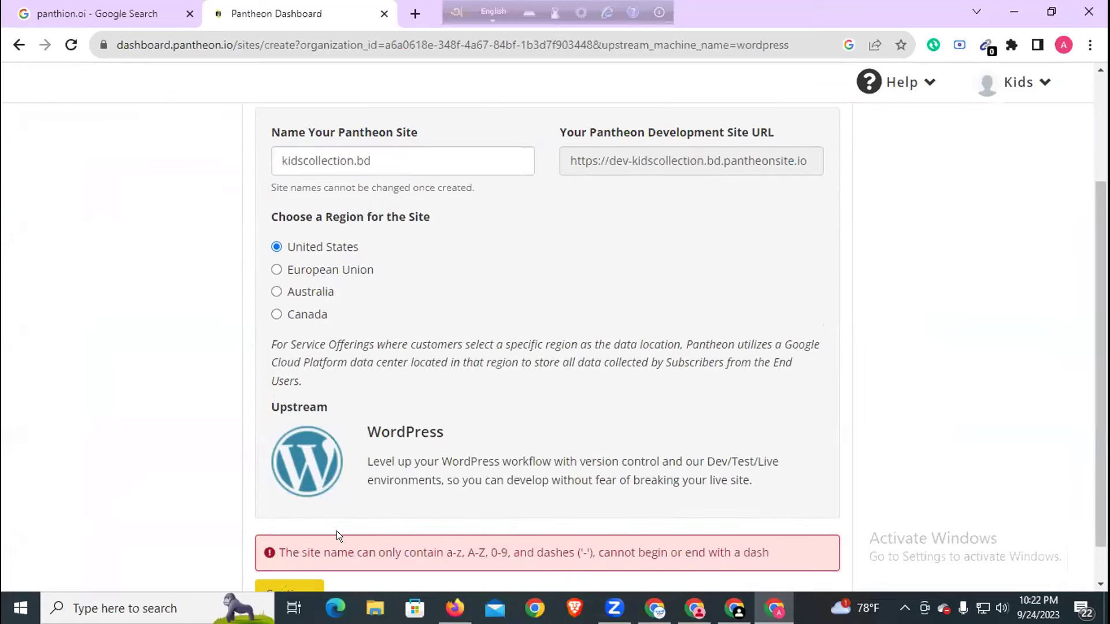
- Remove the dot so the name reads kidscollectionbd and create the site
{"action": "scroll", "coordinate": [322, 542], "scroll_direction": "down", "scroll_amount": 1}
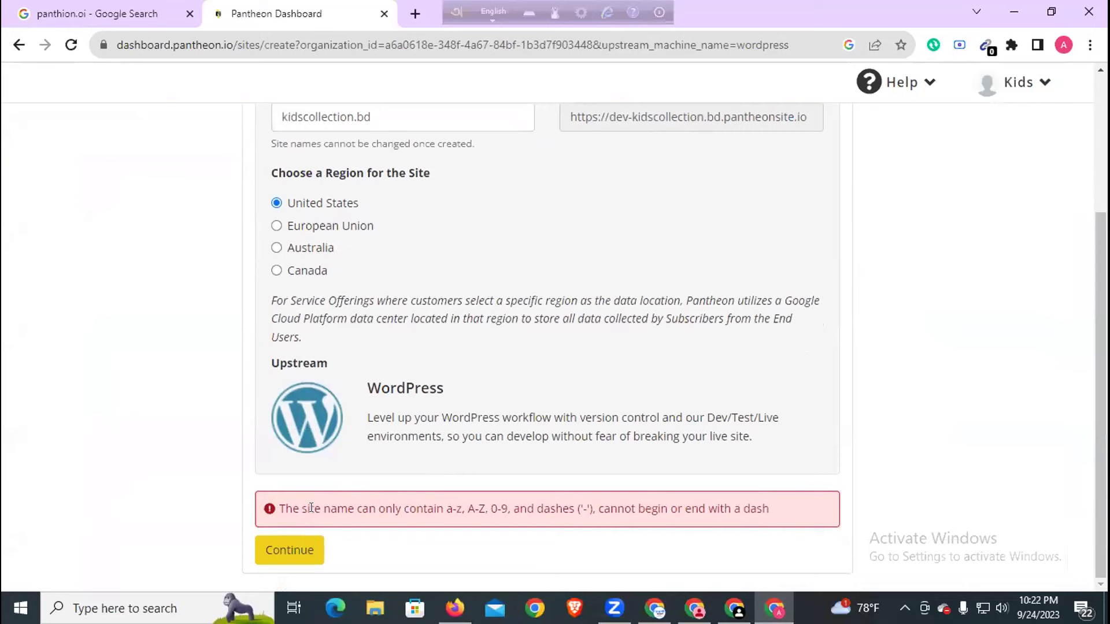
{"action": "scroll", "coordinate": [453, 490], "scroll_direction": "up", "scroll_amount": 4}
{"action": "left_click", "coordinate": [353, 312]}
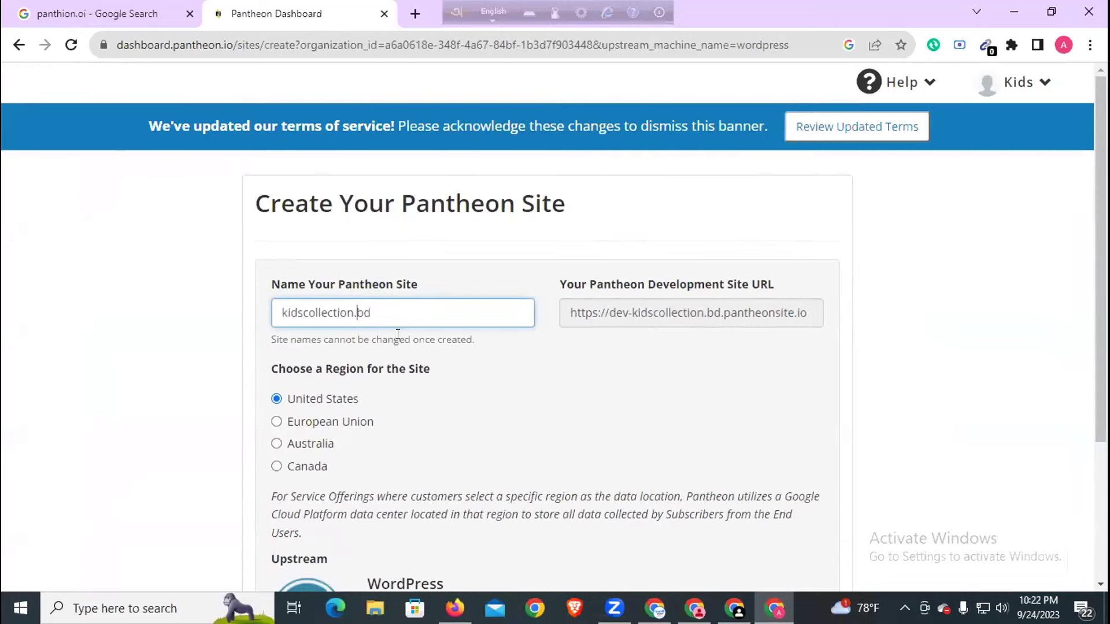
{"action": "key", "text": "Delete"}
{"action": "left_click", "coordinate": [557, 361]}
{"action": "scroll", "coordinate": [501, 383], "scroll_direction": "down", "scroll_amount": 3}
{"action": "scroll", "coordinate": [501, 383], "scroll_direction": "down", "scroll_amount": 1}
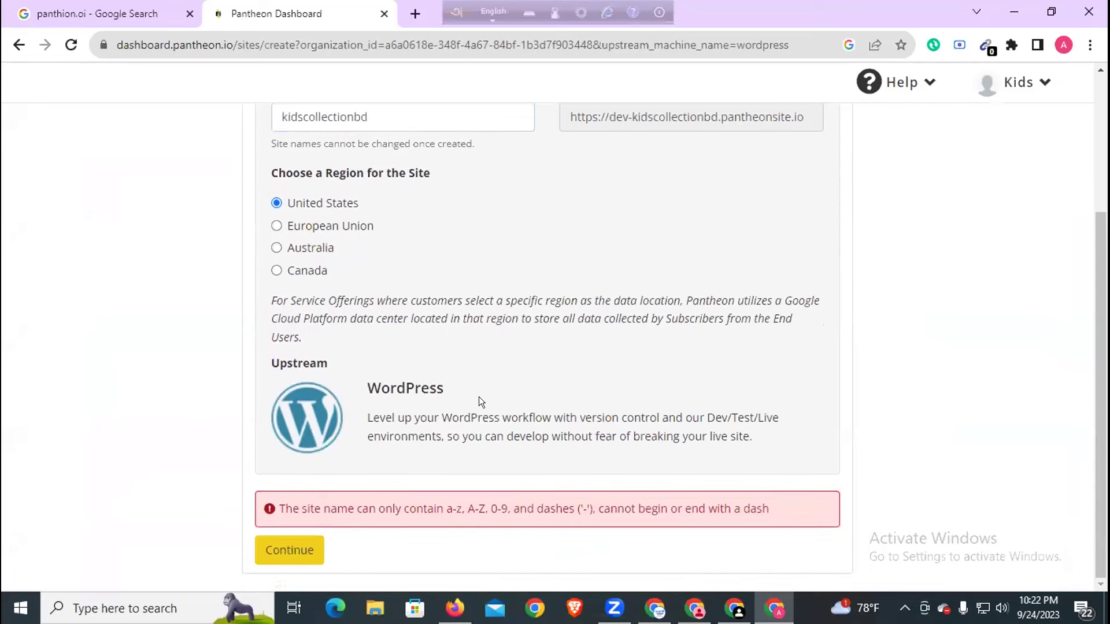
{"action": "left_click", "coordinate": [303, 549]}
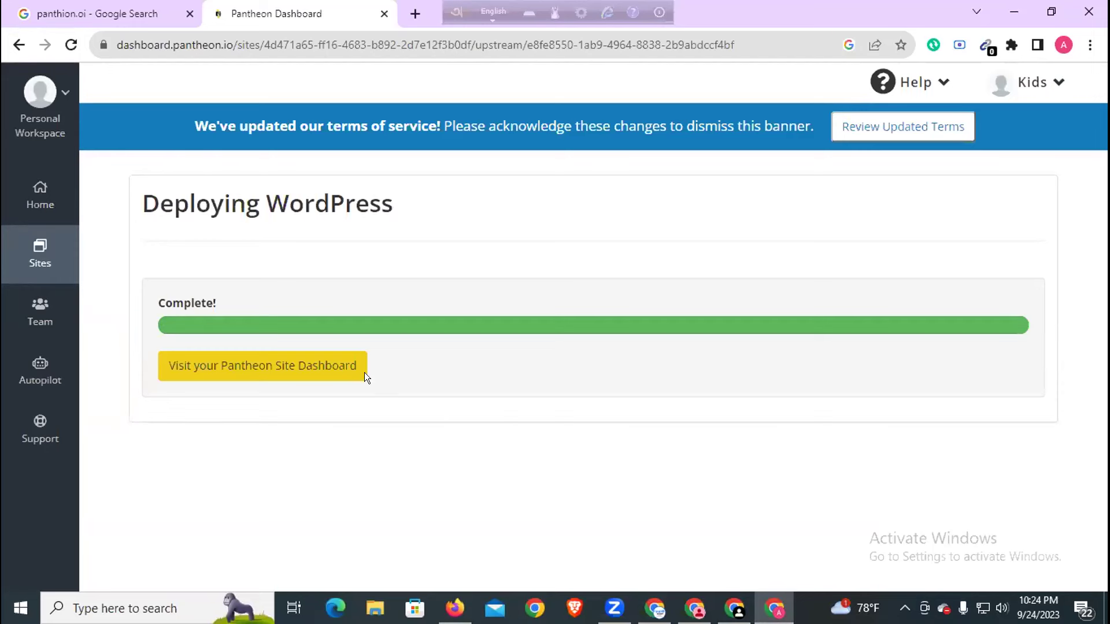
- Once WordPress deployment completes, open the kidscollectionbd site dashboard
{"action": "left_click", "coordinate": [328, 377]}
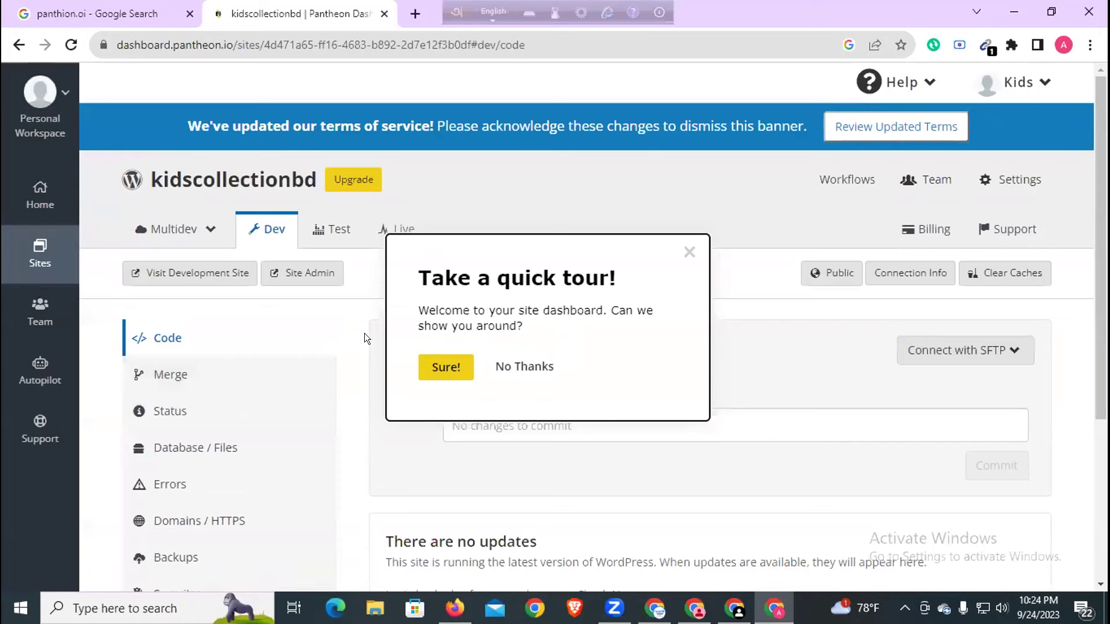
- Skip the dashboard tour and open Site Admin for the dev site
{"action": "left_click", "coordinate": [688, 252]}
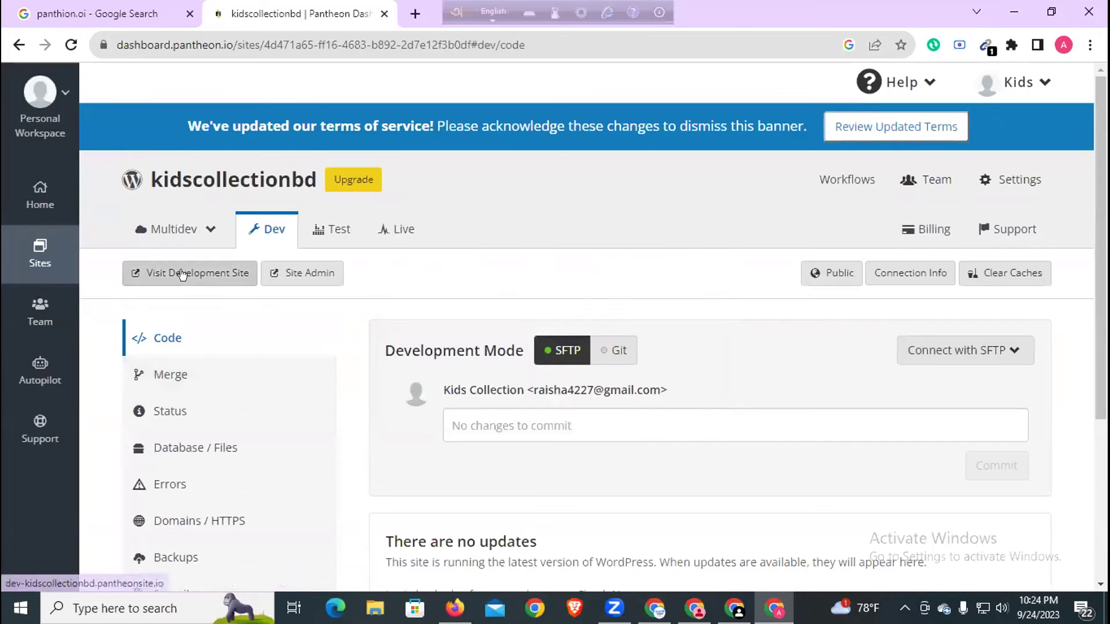
{"action": "left_click", "coordinate": [326, 276]}
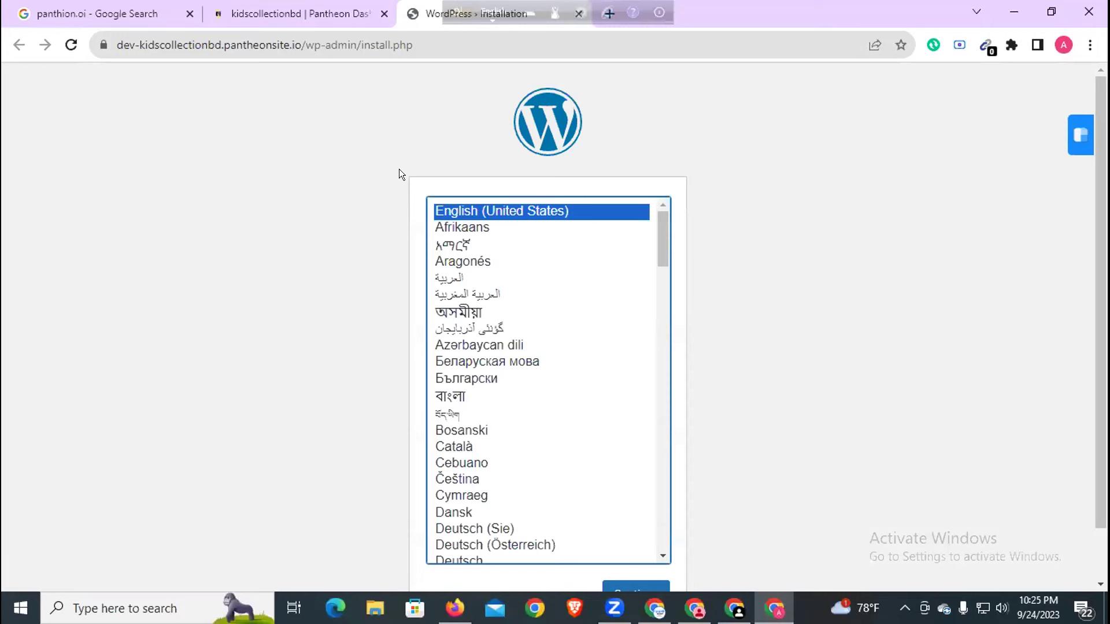
- Continue the WordPress install with English (United States) as the language
{"action": "scroll", "coordinate": [644, 431], "scroll_direction": "down", "scroll_amount": 3}
{"action": "scroll", "coordinate": [867, 436], "scroll_direction": "down", "scroll_amount": 1}
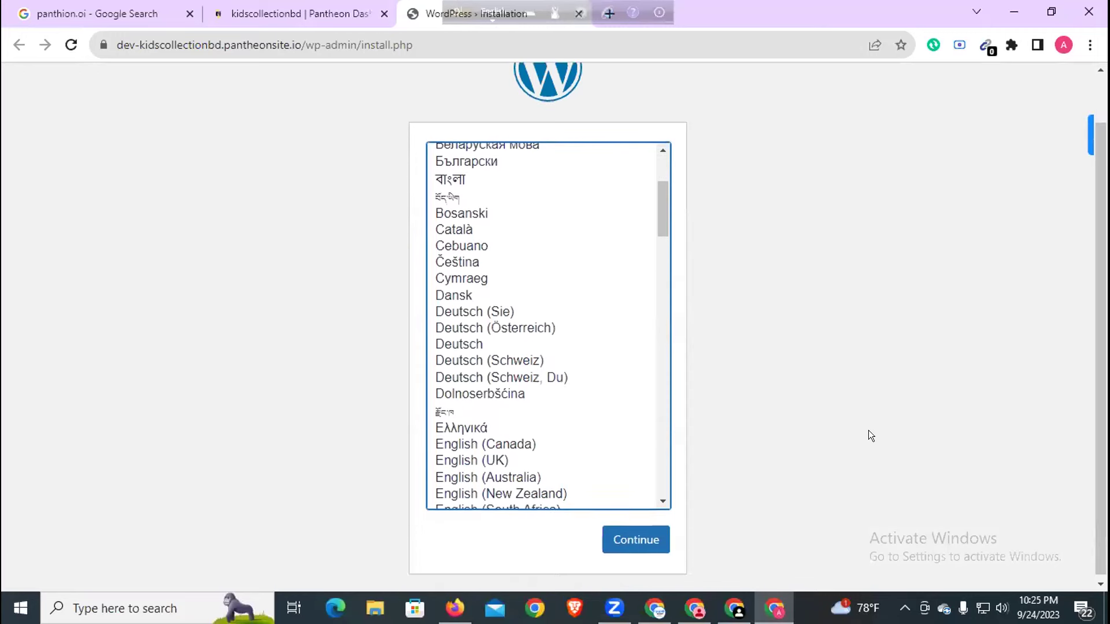
{"action": "left_click", "coordinate": [638, 536]}
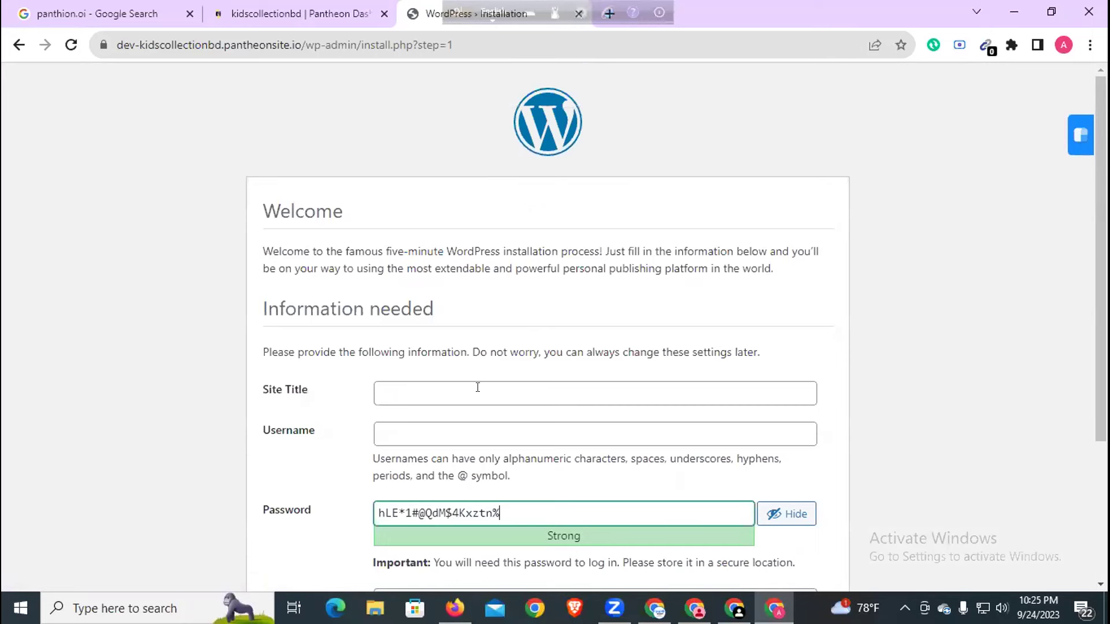
- Set the WordPress site title to 'Best kidscollection Rajshahi'
{"action": "left_click", "coordinate": [478, 388]}
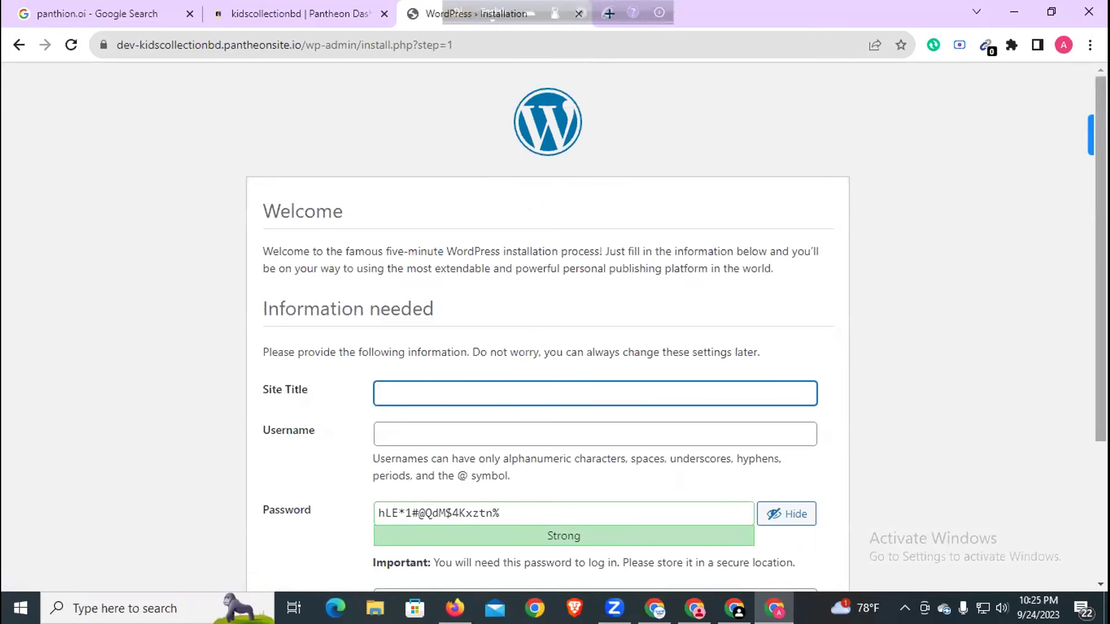
{"action": "type", "text": "kidscollectionbd"}
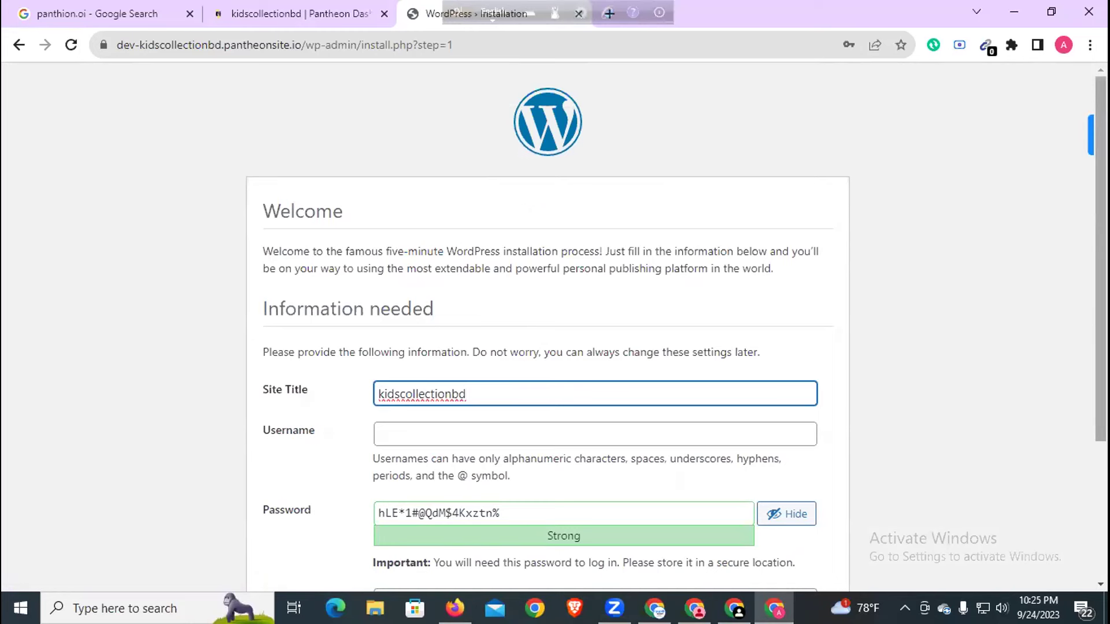
{"action": "key", "text": "Home"}
{"action": "type", "text": "Best"}
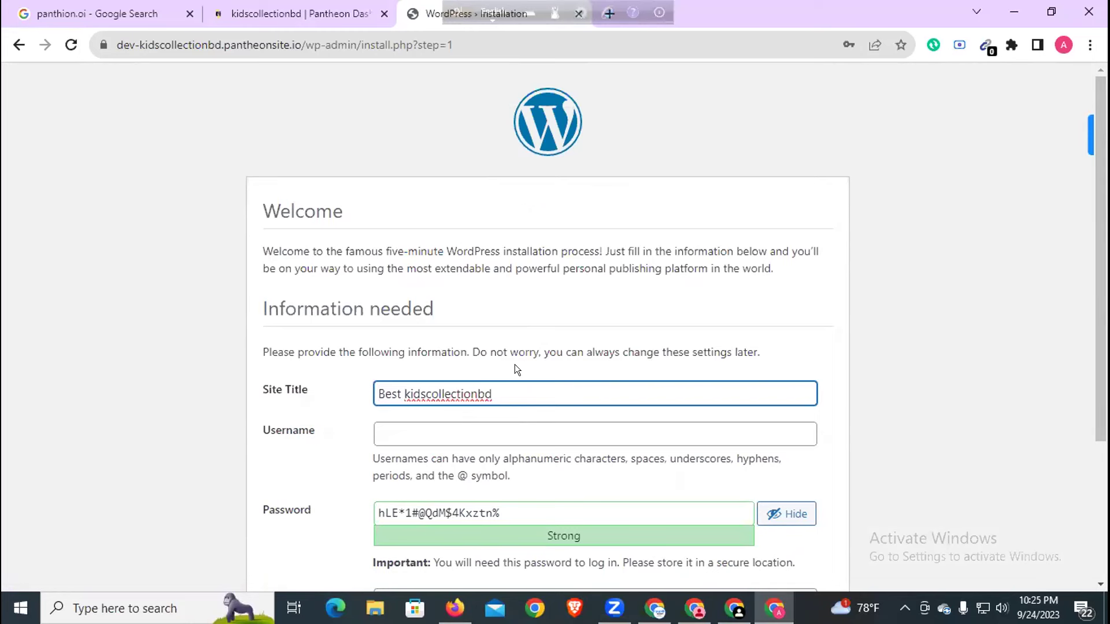
{"action": "left_click", "coordinate": [477, 393]}
{"action": "left_click_drag", "start_coordinate": [478, 390], "coordinate": [726, 390]}
{"action": "key", "text": "BackSpace"}
{"action": "type", "text": "Inn"}
{"action": "key", "text": "BackSpace"}
{"action": "key", "text": "BackSpace"}
{"action": "type", "text": "Rajsh"}
{"action": "scroll", "coordinate": [795, 298], "scroll_direction": "down", "scroll_amount": 1}
- Fill in username admin, copy the generated password, and minimize Chrome
{"action": "left_click", "coordinate": [477, 347]}
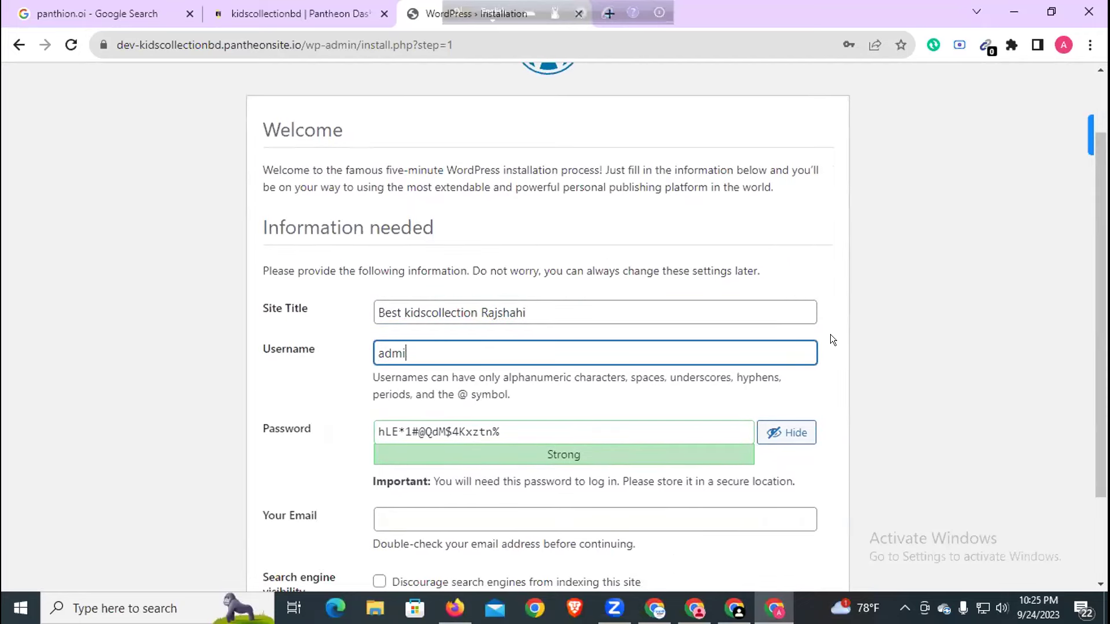
{"action": "scroll", "coordinate": [427, 343], "scroll_direction": "down", "scroll_amount": 2}
{"action": "left_click_drag", "start_coordinate": [506, 343], "coordinate": [374, 346]}
{"action": "key", "text": "ctrl+c"}
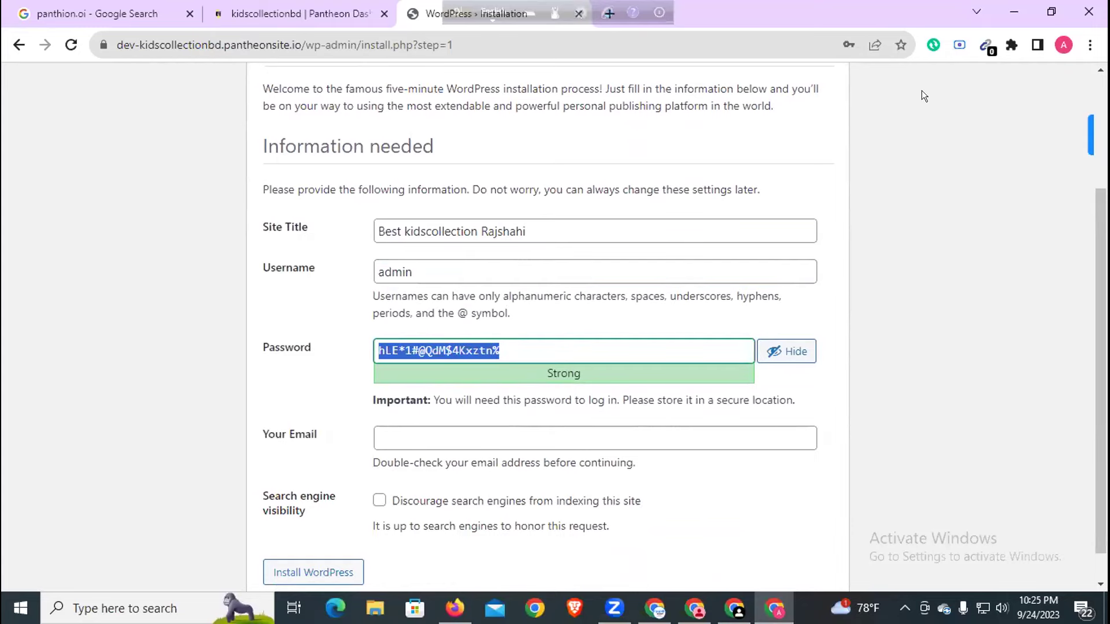
{"action": "left_click", "coordinate": [1013, 8]}
- Create a new text document named 'New Website' on the desktop
{"action": "left_click", "coordinate": [1013, 8]}
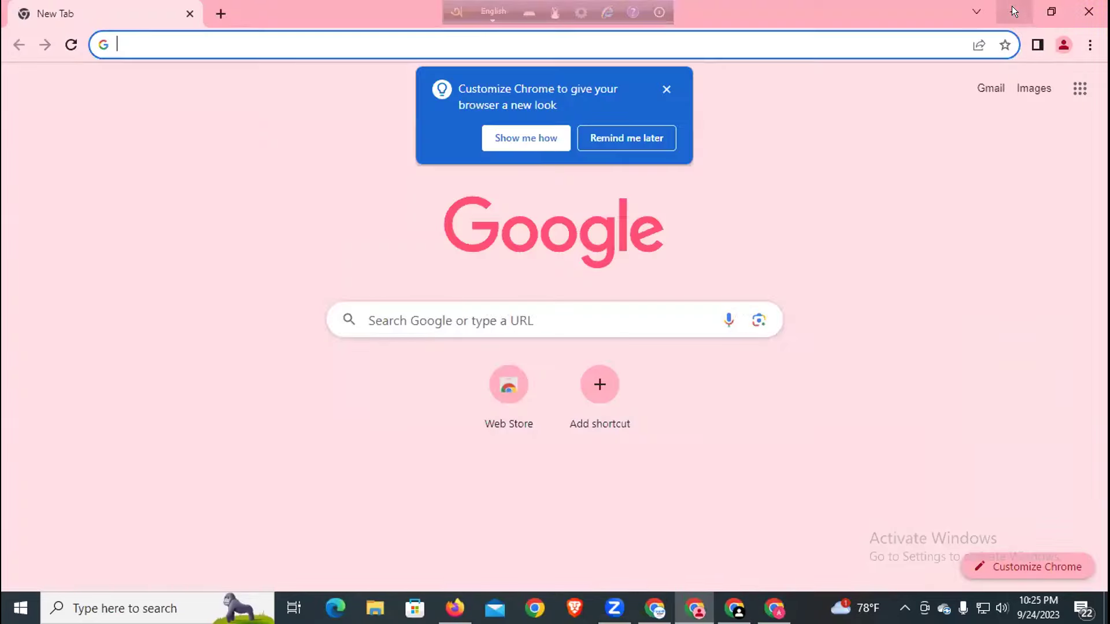
{"action": "left_click", "coordinate": [1012, 10]}
{"action": "left_click", "coordinate": [1012, 9]}
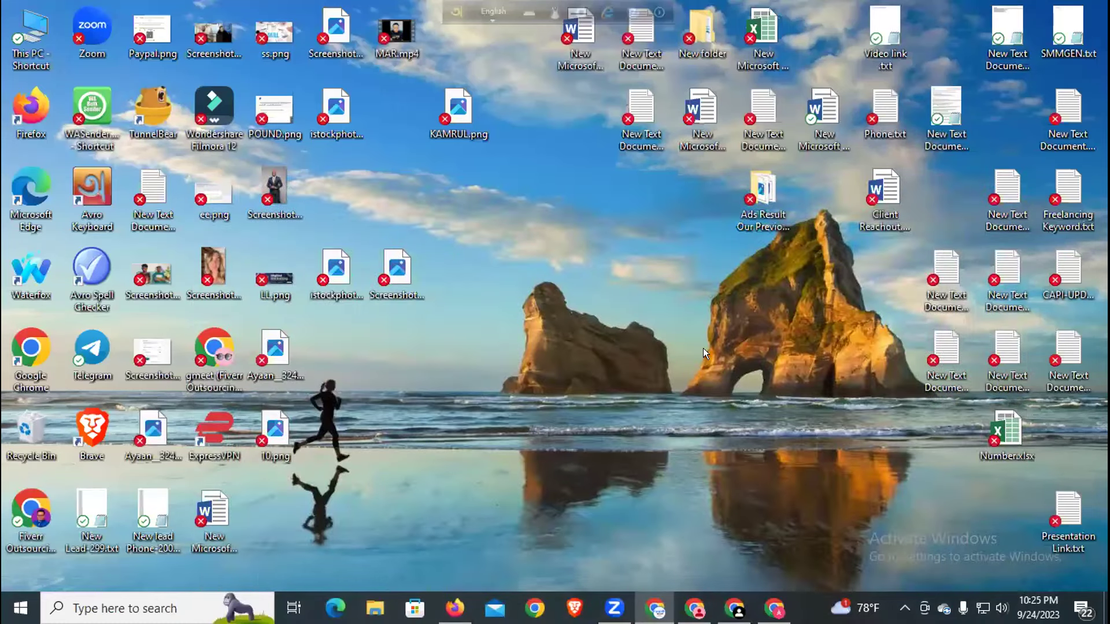
{"action": "right_click", "coordinate": [580, 295]}
{"action": "mouse_move", "coordinate": [650, 539]}
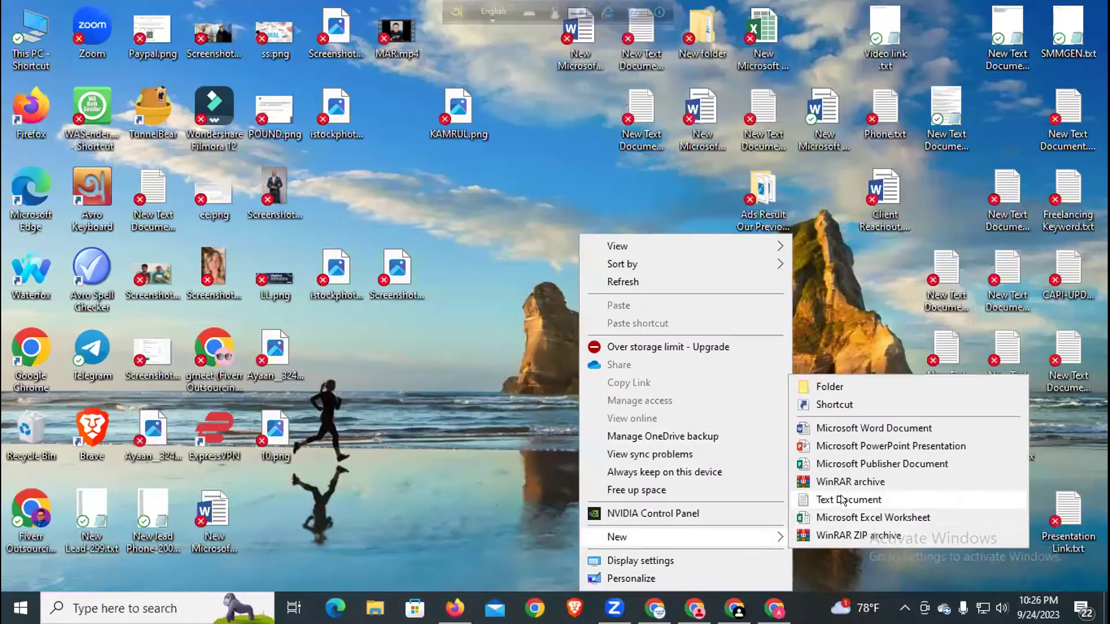
{"action": "left_click", "coordinate": [841, 495]}
{"action": "type", "text": "New "}
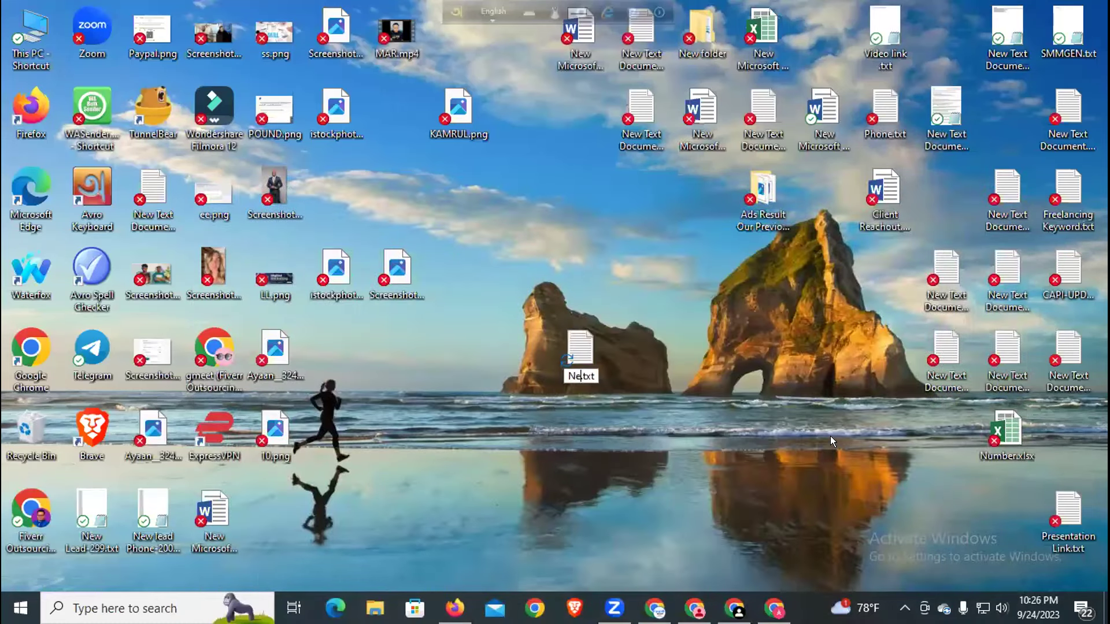
{"action": "type", "text": "Website"}
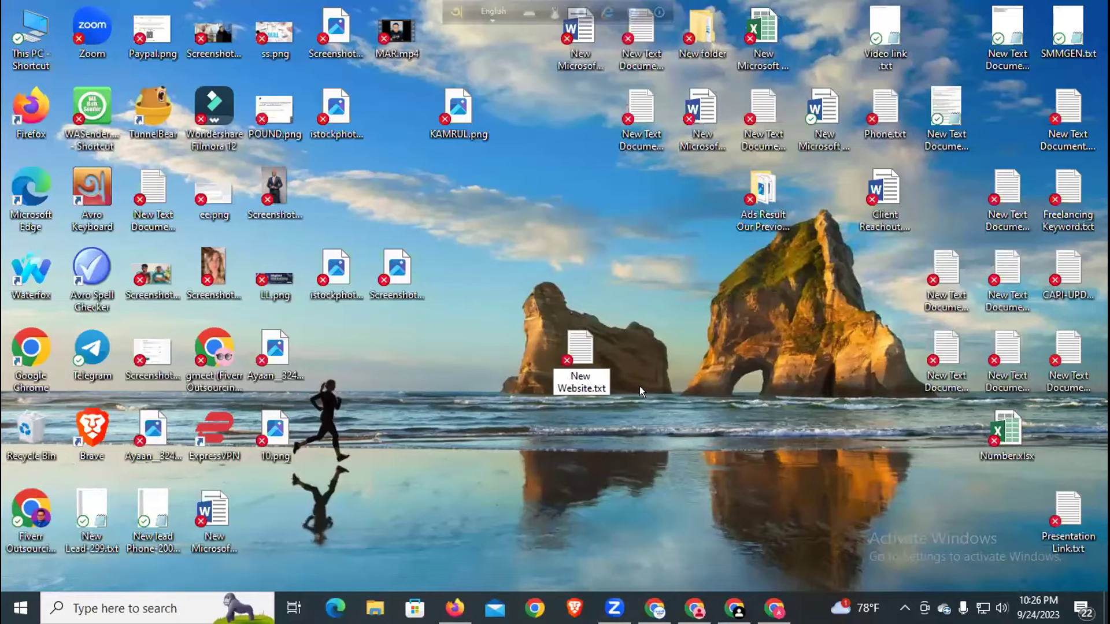
- Paste the generated password into New Website.txt and save it
{"action": "double_click", "coordinate": [595, 362]}
{"action": "key", "text": "ctrl+v"}
{"action": "key", "text": "ctrl+s"}
{"action": "left_click", "coordinate": [817, 97]}
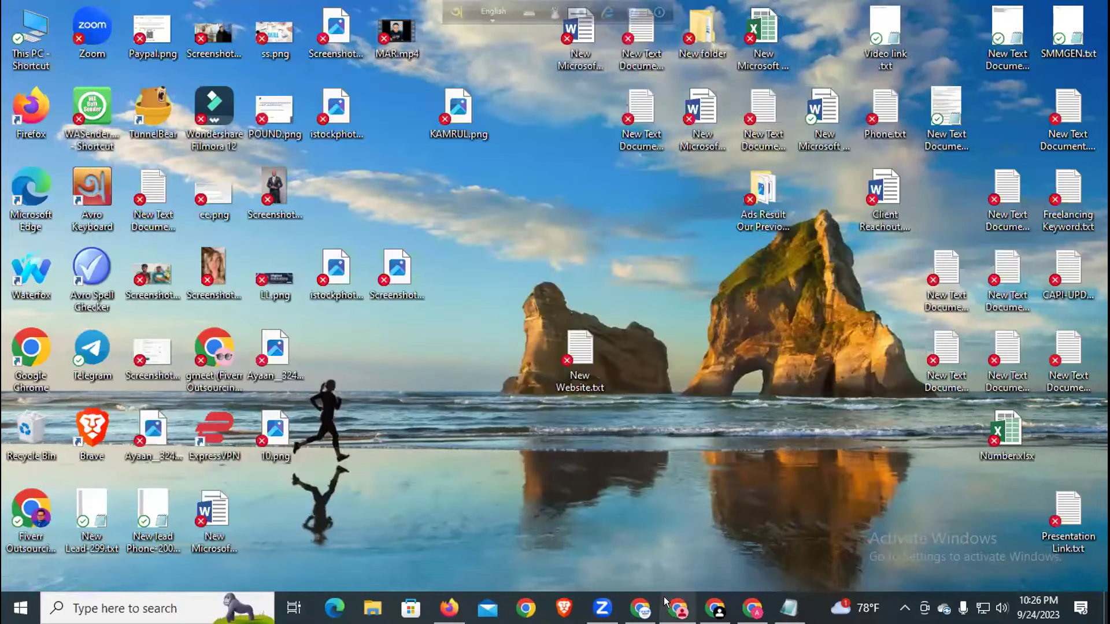
- Copy the admin username from the install form onto a new line of the note
{"action": "left_click", "coordinate": [753, 608]}
{"action": "left_click", "coordinate": [451, 268]}
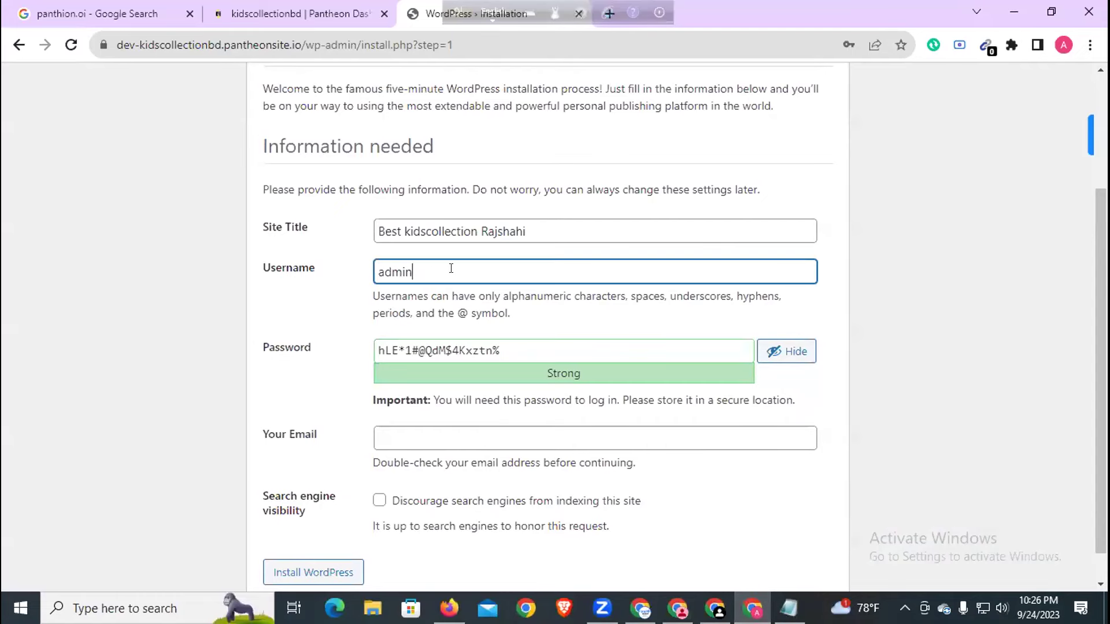
{"action": "left_click_drag", "start_coordinate": [450, 268], "coordinate": [322, 266]}
{"action": "key", "text": "ctrl+c"}
{"action": "left_click", "coordinate": [1013, 11]}
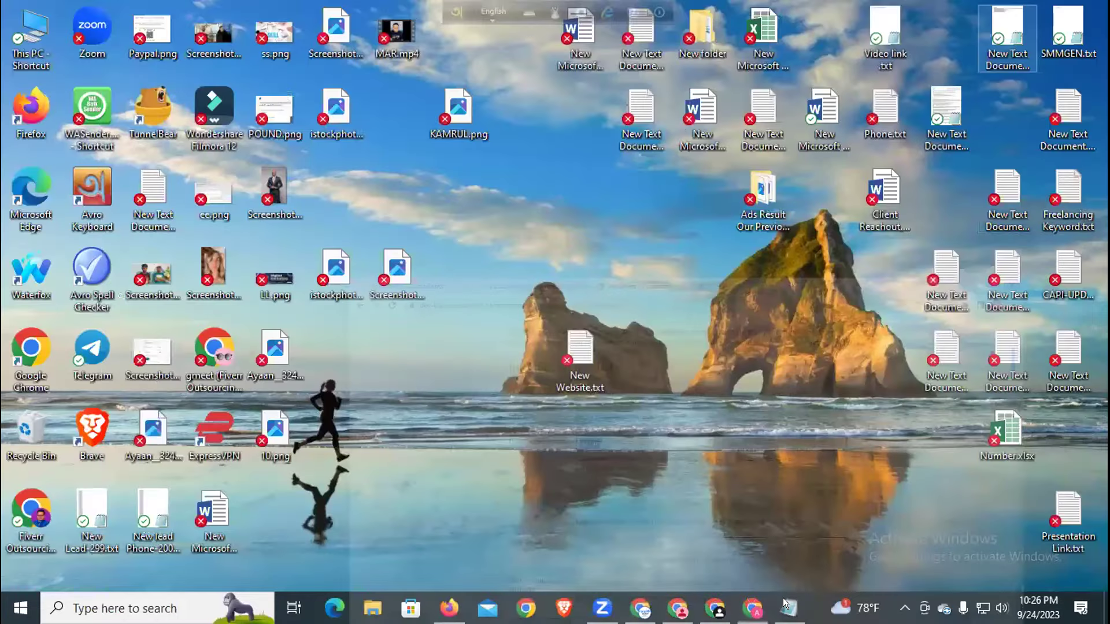
{"action": "key", "text": "alt+Tab"}
{"action": "key", "text": "Return"}
{"action": "key", "text": "Return"}
{"action": "key", "text": "ctrl+v"}
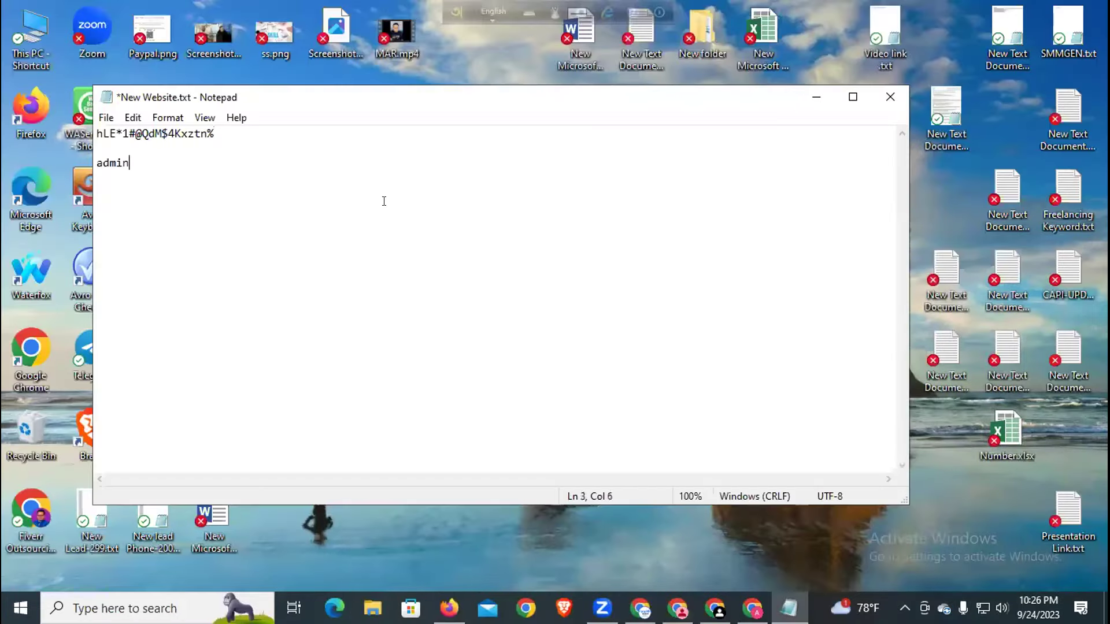
{"action": "left_click", "coordinate": [814, 97]}
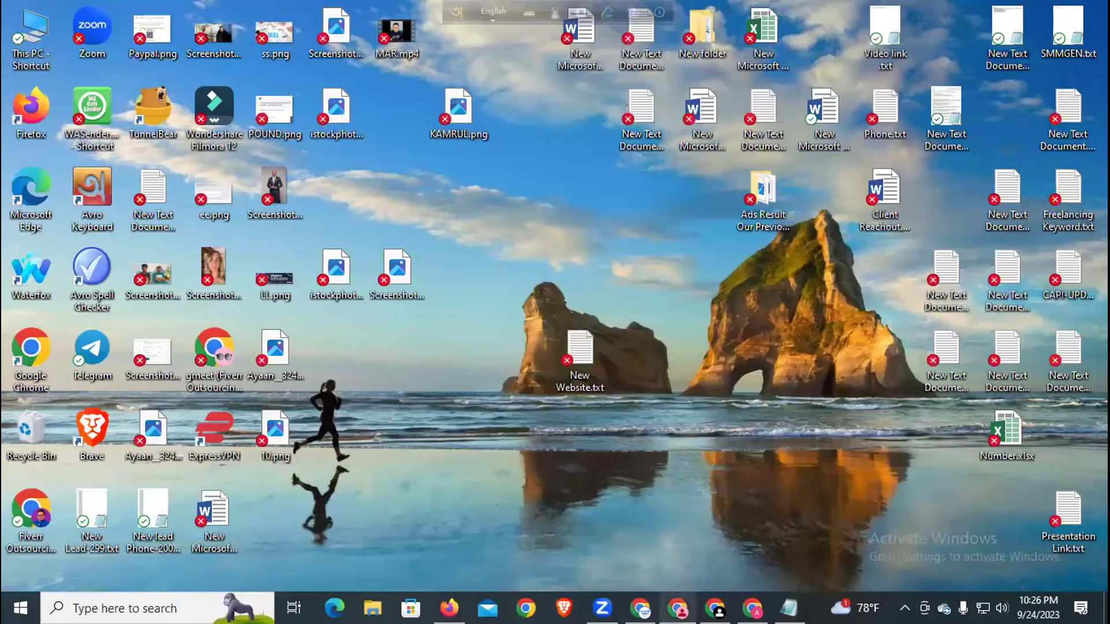
- Copy the site's wp-admin address into the login notes and save
{"action": "mouse_move", "coordinate": [678, 608]}
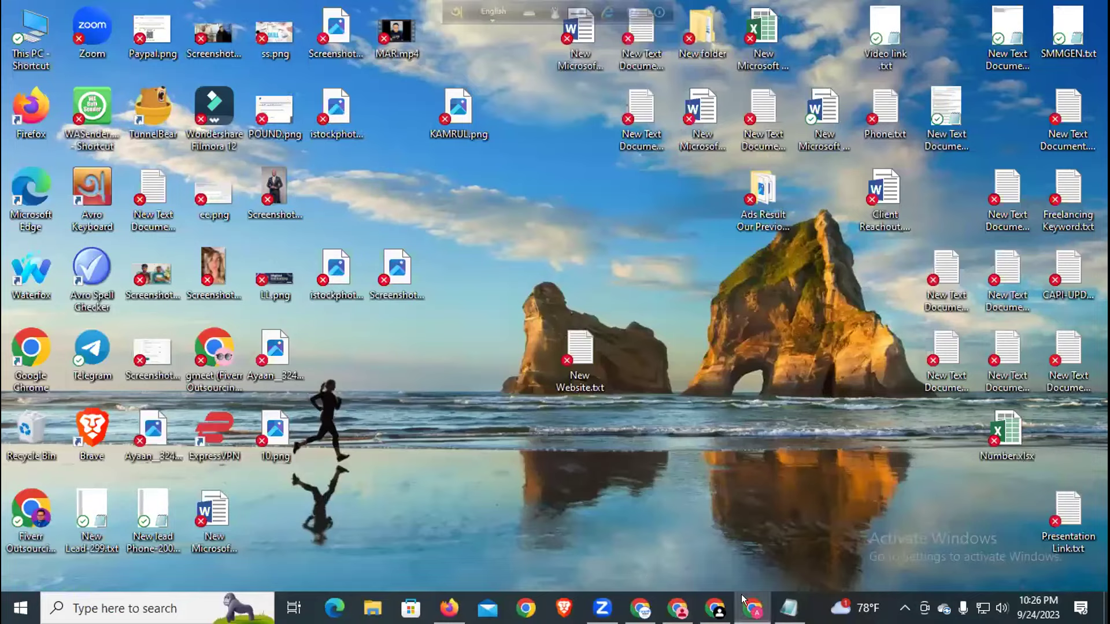
{"action": "left_click", "coordinate": [753, 608]}
{"action": "left_click", "coordinate": [296, 39]}
{"action": "left_click", "coordinate": [346, 36]}
{"action": "left_click_drag", "start_coordinate": [394, 40], "coordinate": [102, 38]}
{"action": "key", "text": "ctrl+c"}
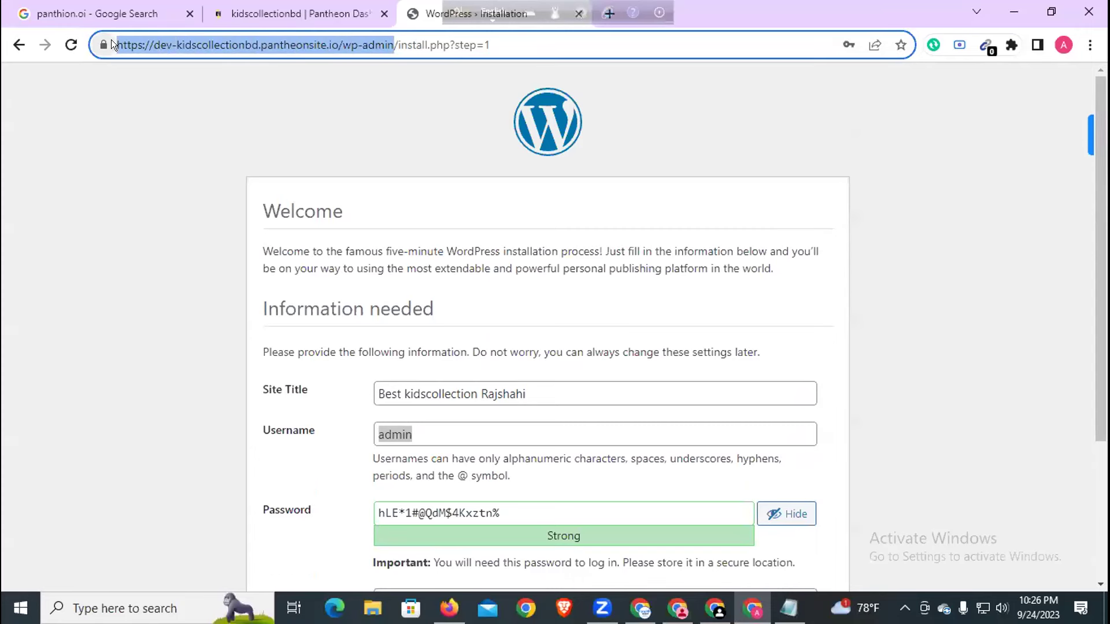
{"action": "left_click", "coordinate": [789, 608]}
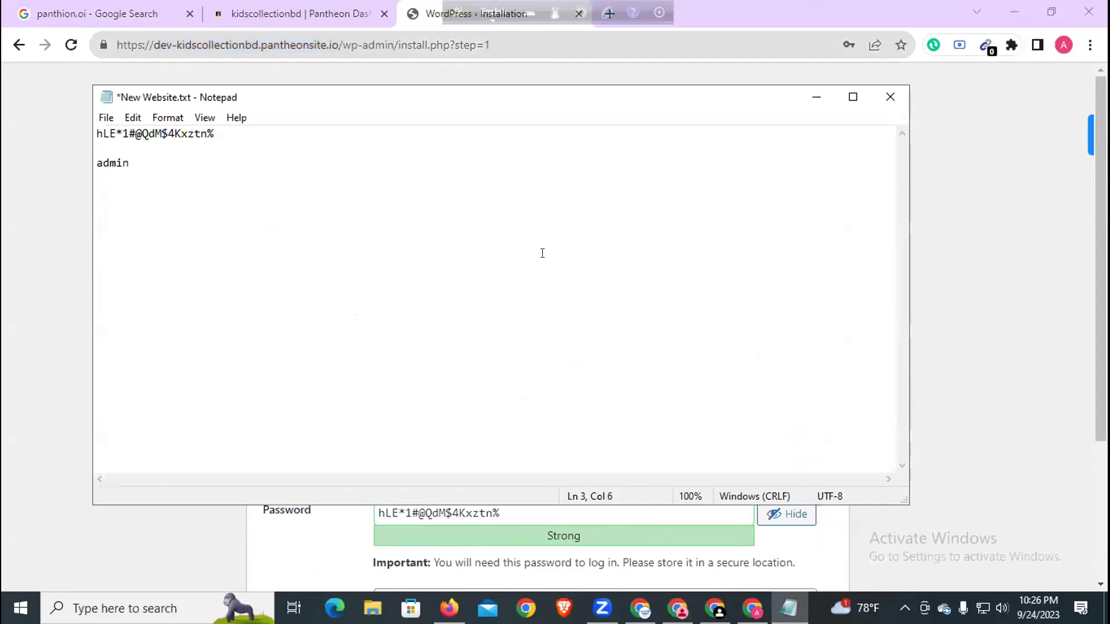
{"action": "key", "text": "ctrl+v"}
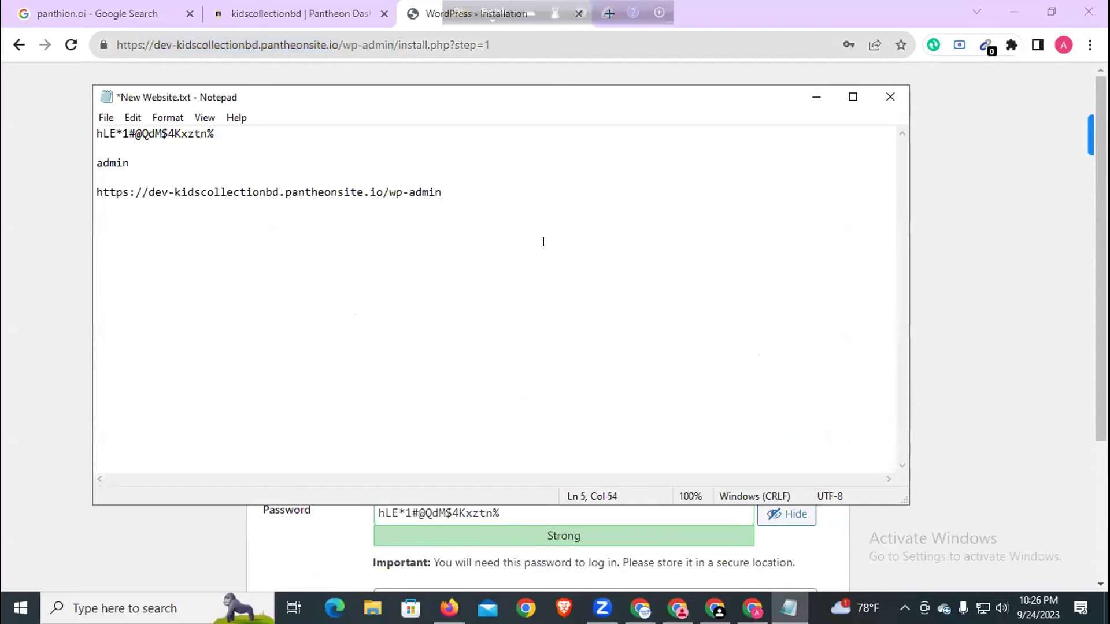
{"action": "key", "text": "ctrl+s"}
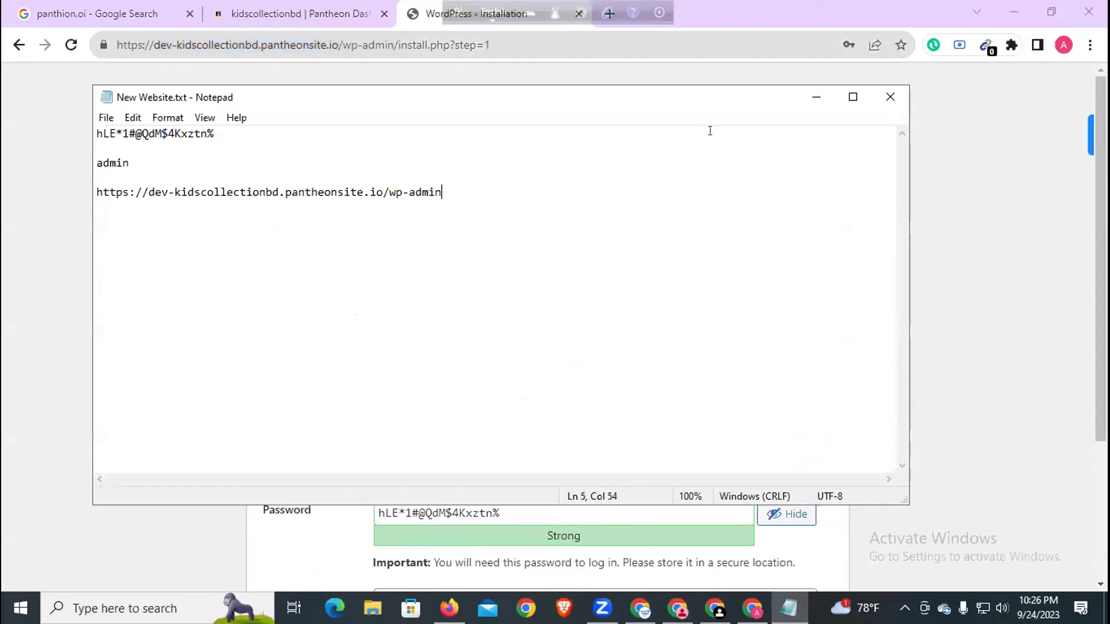
- Add a second copy of the wp-admin address on a new line and save the notes
{"action": "left_click_drag", "start_coordinate": [386, 192], "coordinate": [115, 176]}
{"action": "left_click", "coordinate": [634, 245]}
{"action": "key", "text": "Return"}
{"action": "key", "text": "Return"}
{"action": "key", "text": "ctrl+v"}
{"action": "key", "text": "ctrl+s"}
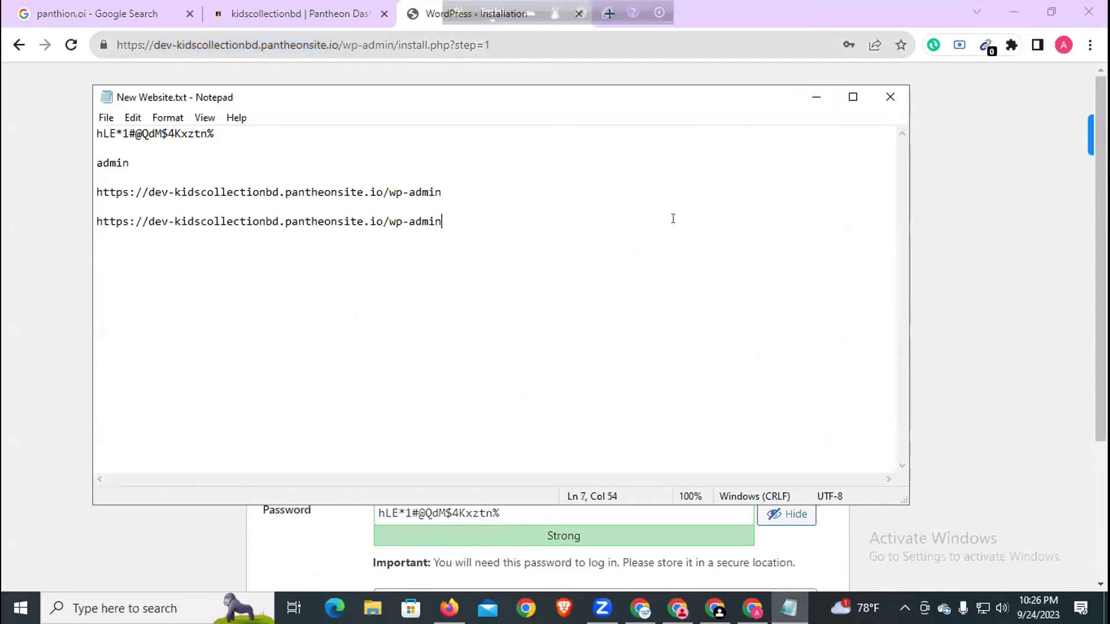
{"action": "left_click", "coordinate": [815, 95]}
- Enter the admin e-mail, install WordPress, and save the admin login in Chrome
{"action": "scroll", "coordinate": [709, 403], "scroll_direction": "down", "scroll_amount": 3}
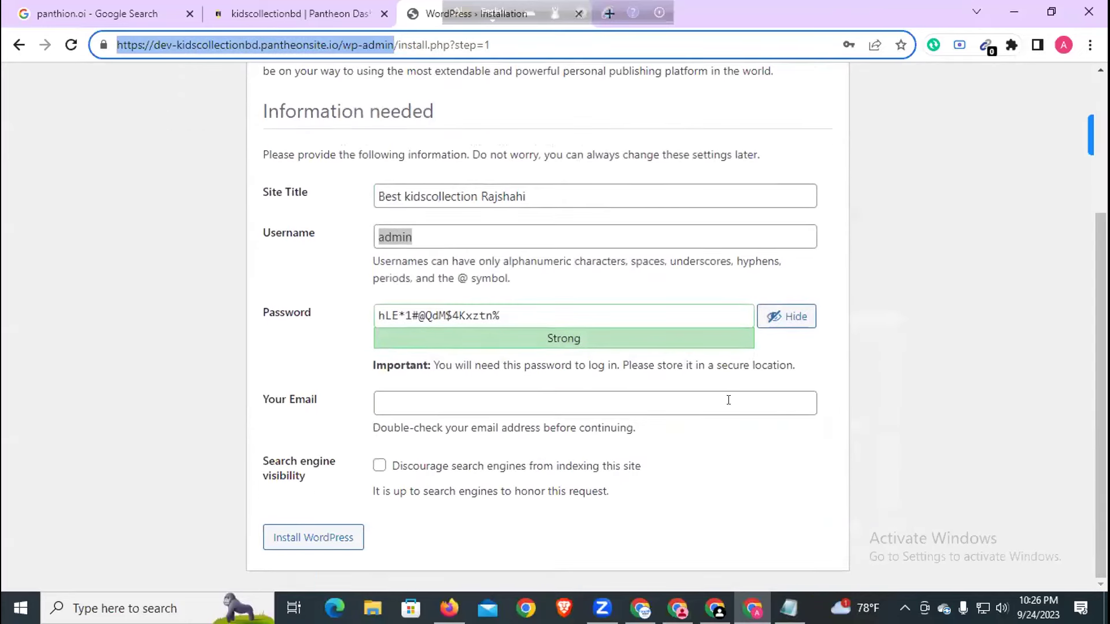
{"action": "left_click", "coordinate": [633, 403]}
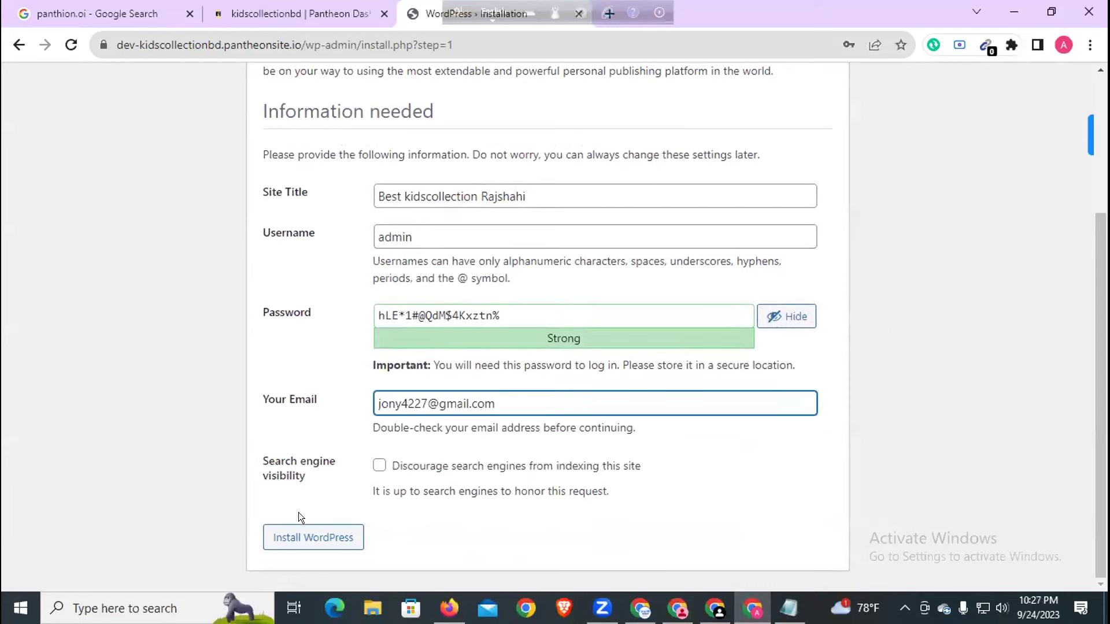
{"action": "left_click", "coordinate": [333, 535]}
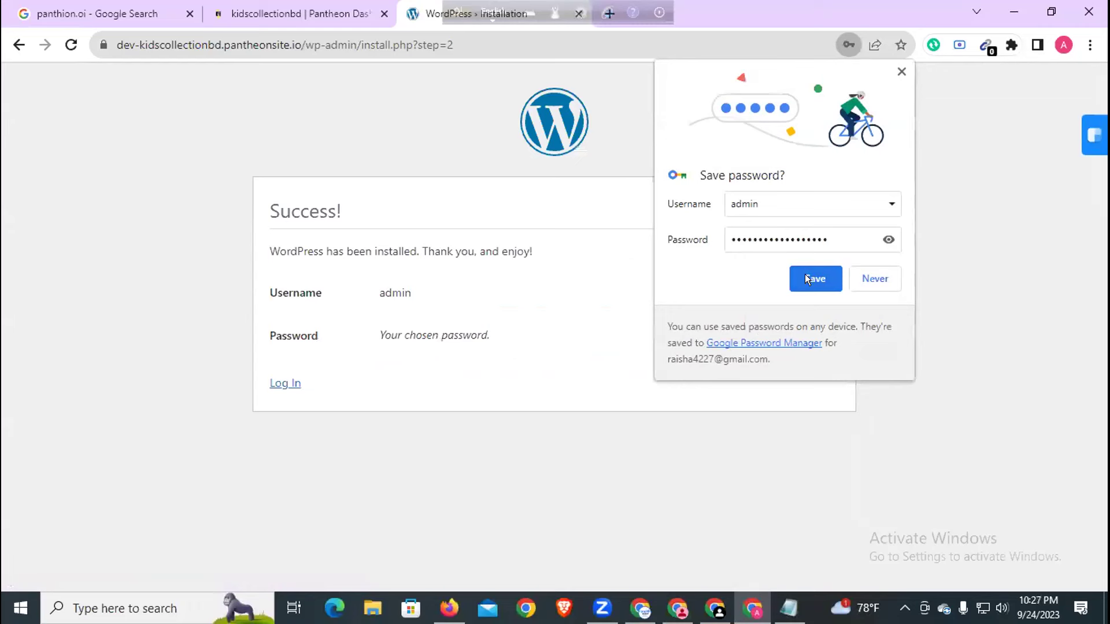
{"action": "left_click", "coordinate": [806, 276]}
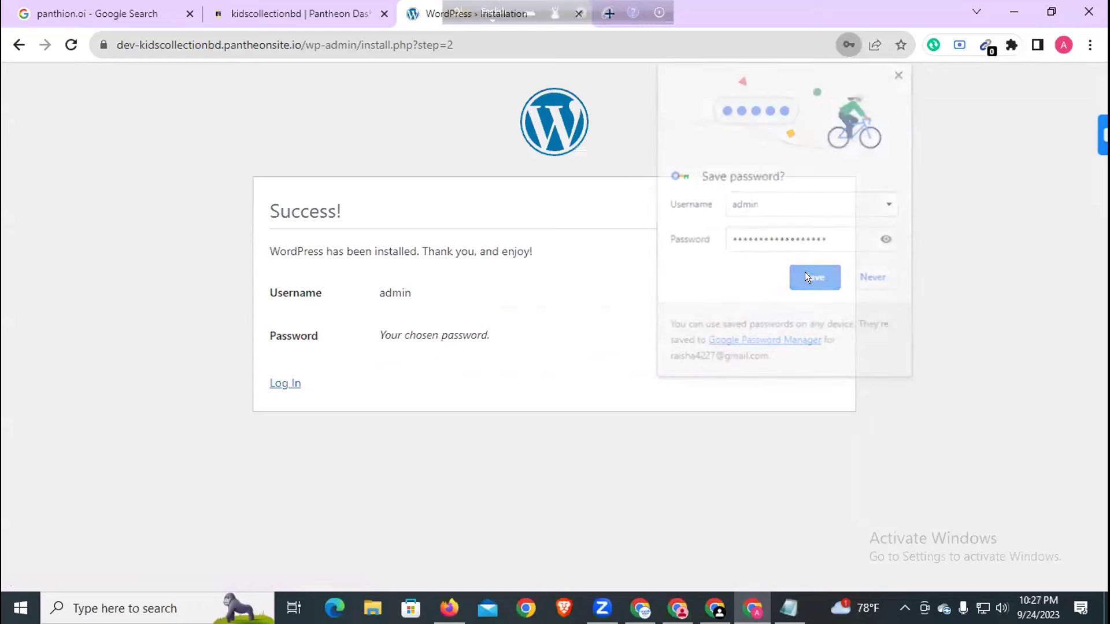
- Log in as admin using the saved credentials with Remember Me ticked
{"action": "left_click", "coordinate": [285, 384]}
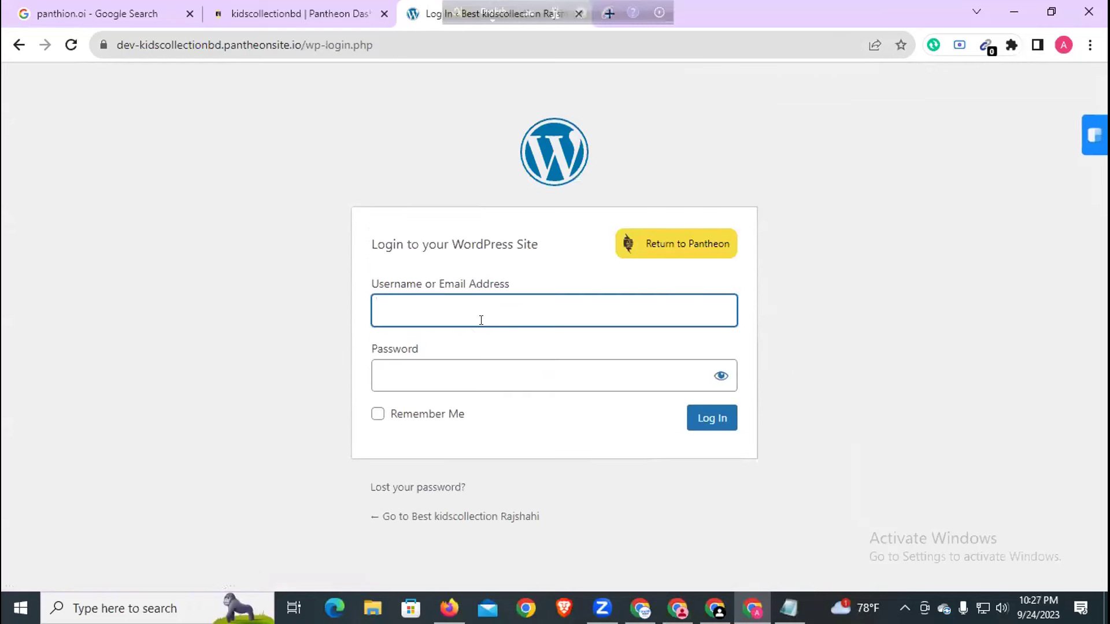
{"action": "left_click", "coordinate": [481, 320]}
{"action": "left_click", "coordinate": [489, 351]}
{"action": "type", "text": "••••"}
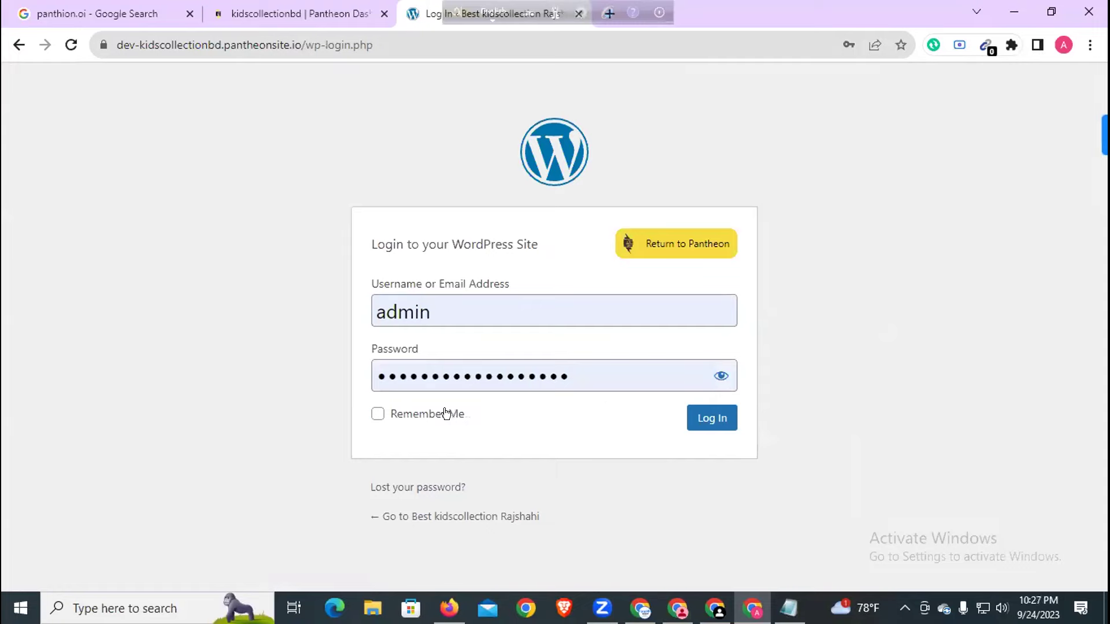
{"action": "left_click", "coordinate": [446, 414]}
{"action": "left_click", "coordinate": [701, 420]}
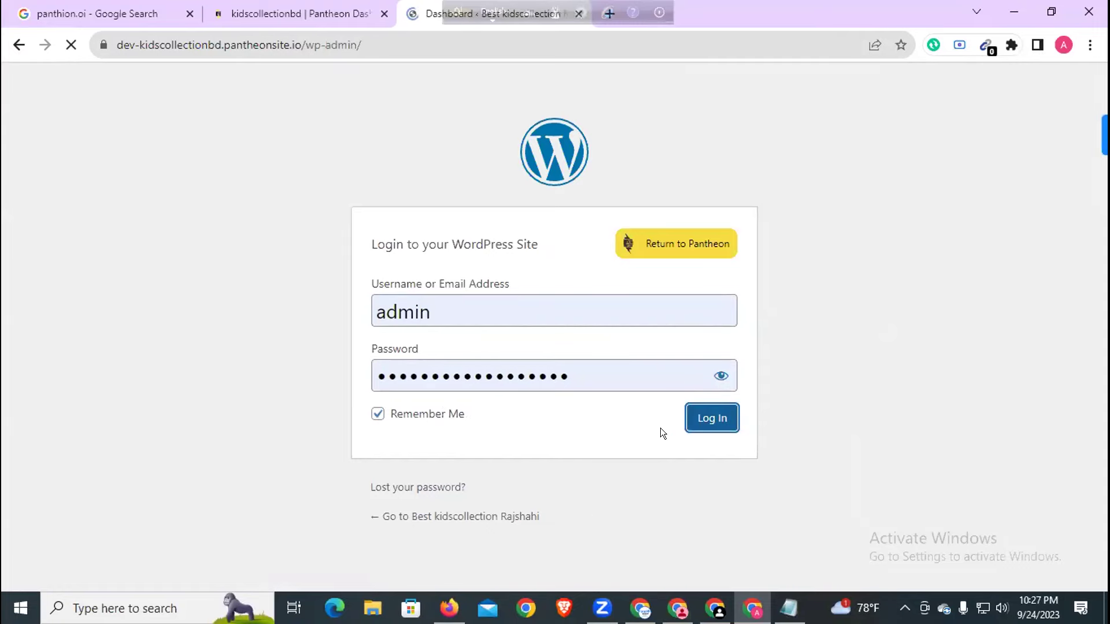
{"action": "scroll", "coordinate": [455, 317], "scroll_direction": "down", "scroll_amount": 10}
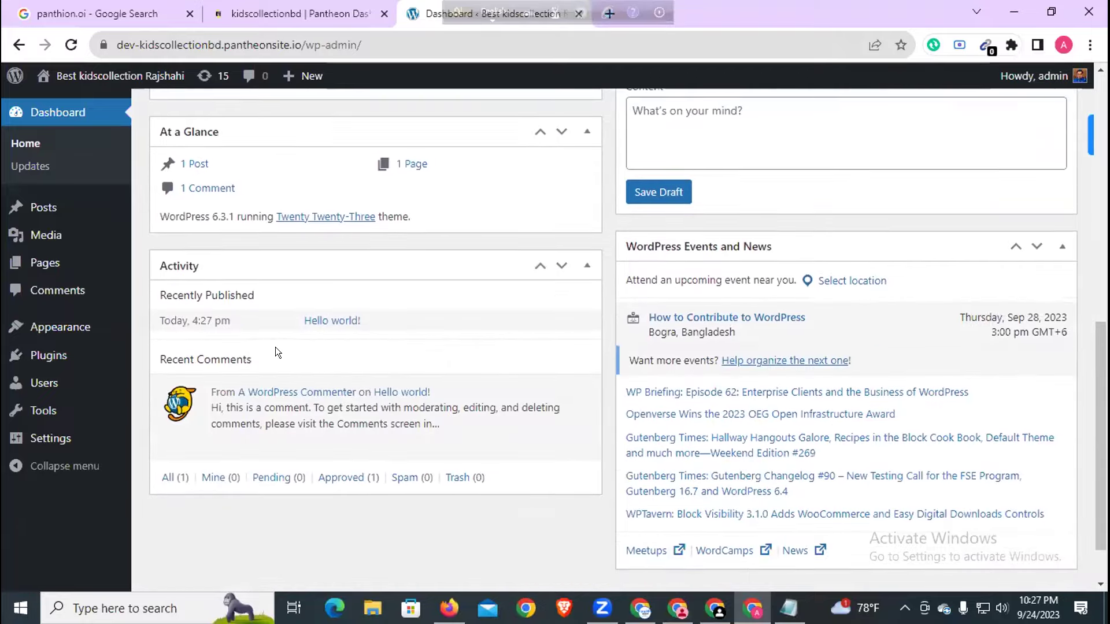
{"action": "scroll", "coordinate": [278, 350], "scroll_direction": "up", "scroll_amount": 4}
- Install the Astra theme from Appearance > Themes > Add New and activate it
{"action": "mouse_move", "coordinate": [76, 330]}
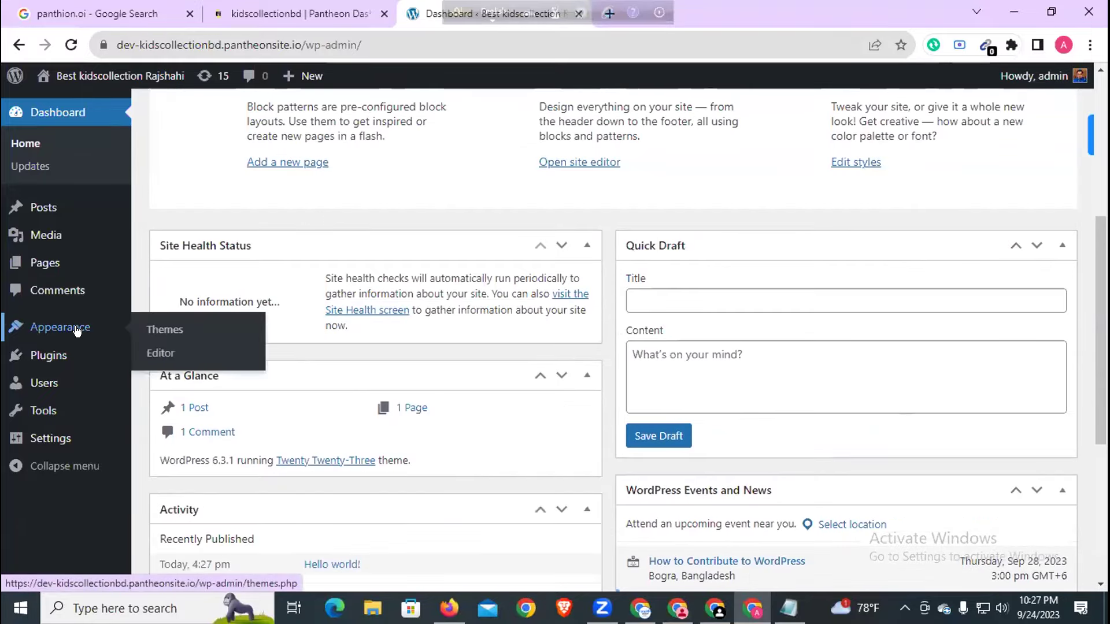
{"action": "left_click", "coordinate": [157, 327]}
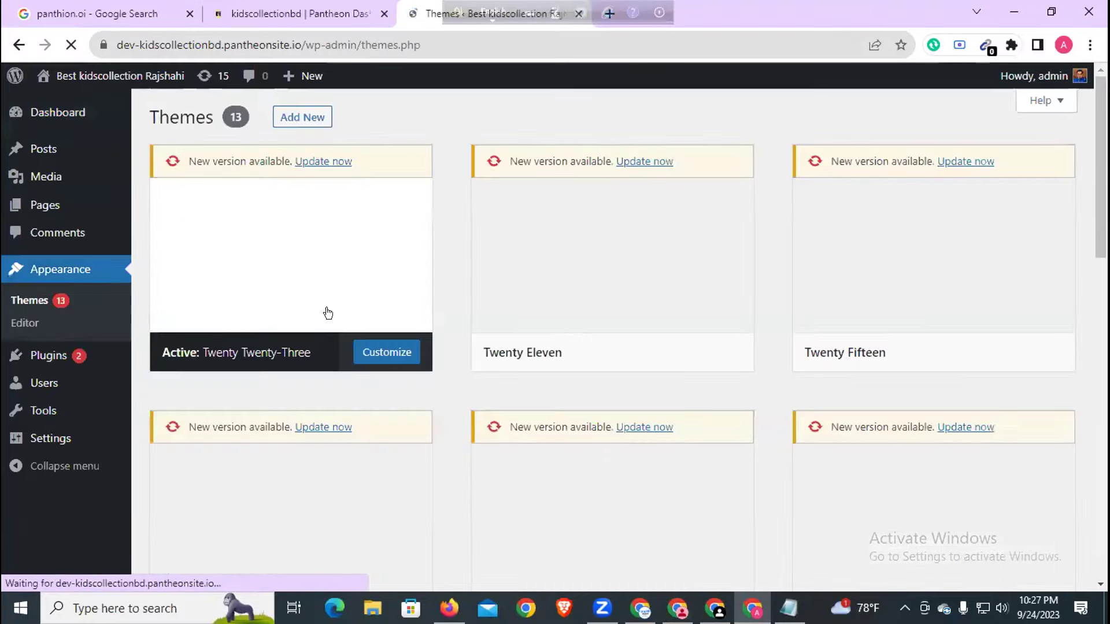
{"action": "left_click", "coordinate": [282, 119]}
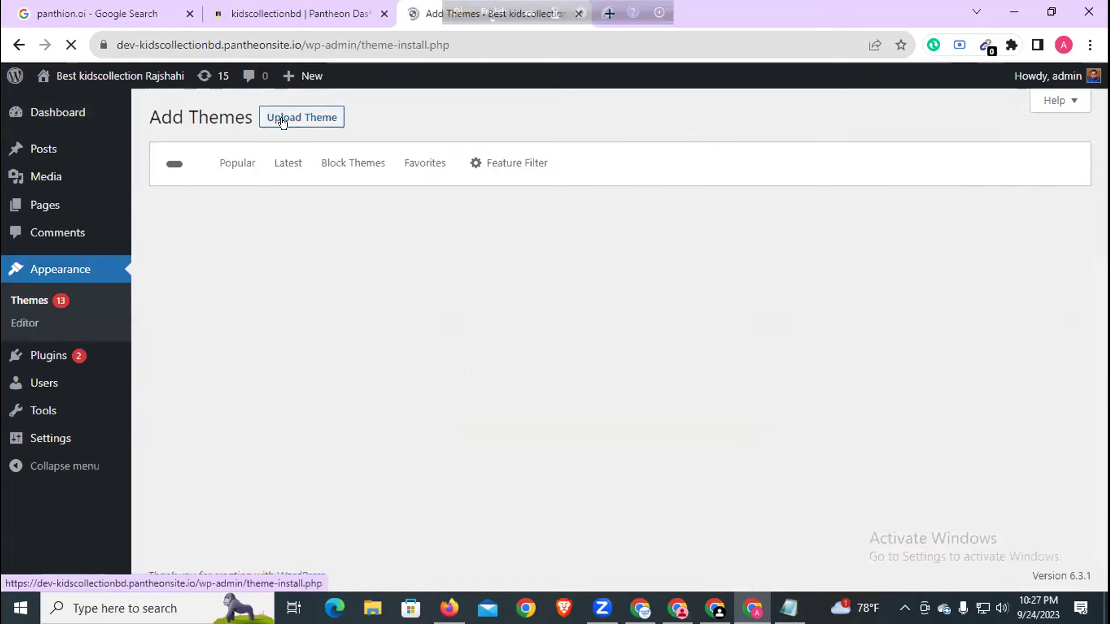
{"action": "left_click", "coordinate": [898, 162]}
{"action": "mouse_move", "coordinate": [812, 408]}
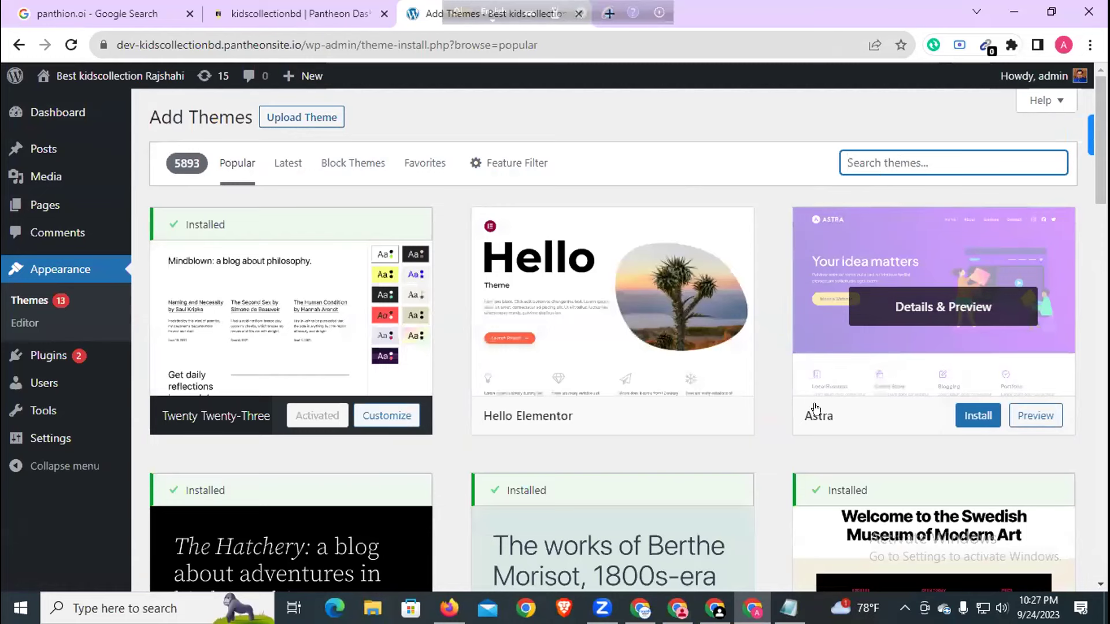
{"action": "left_click", "coordinate": [975, 412]}
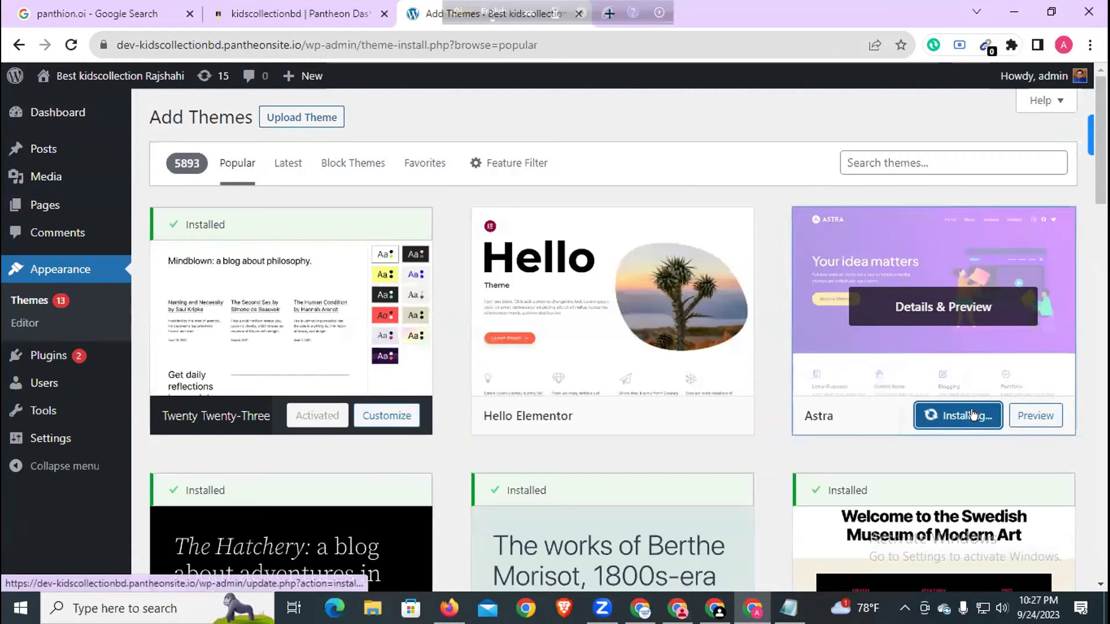
{"action": "mouse_move", "coordinate": [591, 416]}
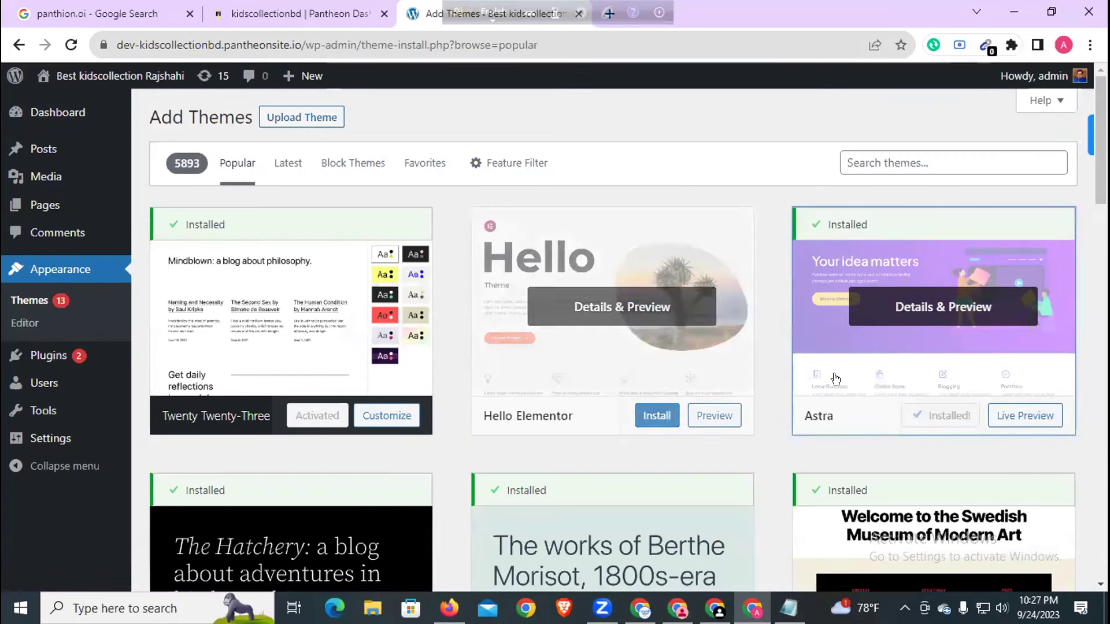
{"action": "left_click", "coordinate": [946, 416]}
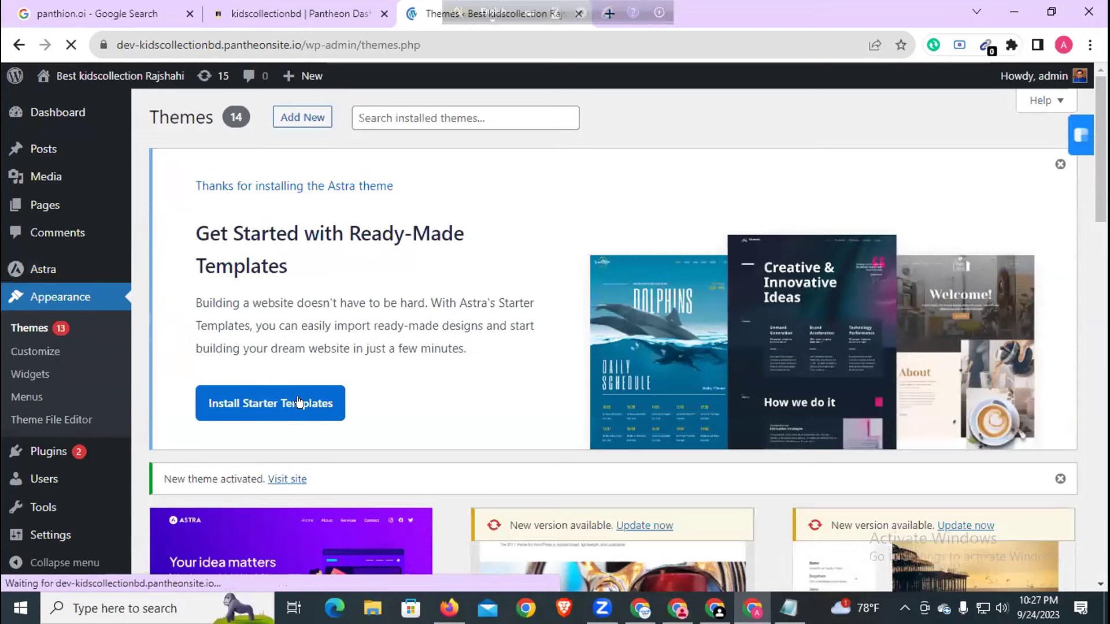
- Launch Astra's Starter Templates with Block Editor as the page builder
{"action": "left_click", "coordinate": [307, 402]}
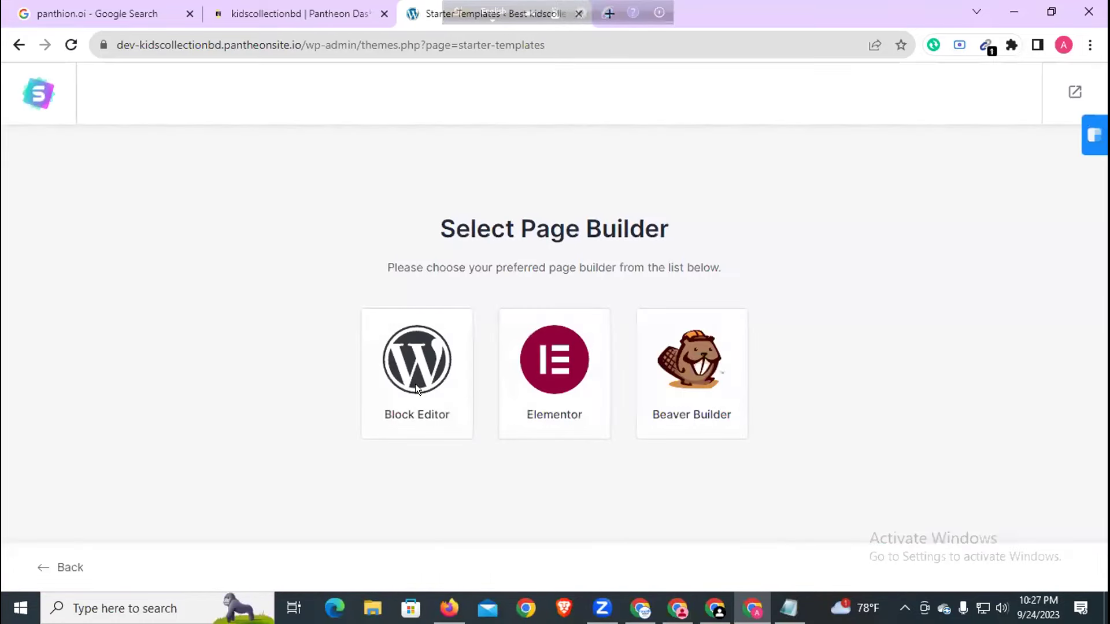
{"action": "left_click", "coordinate": [415, 361]}
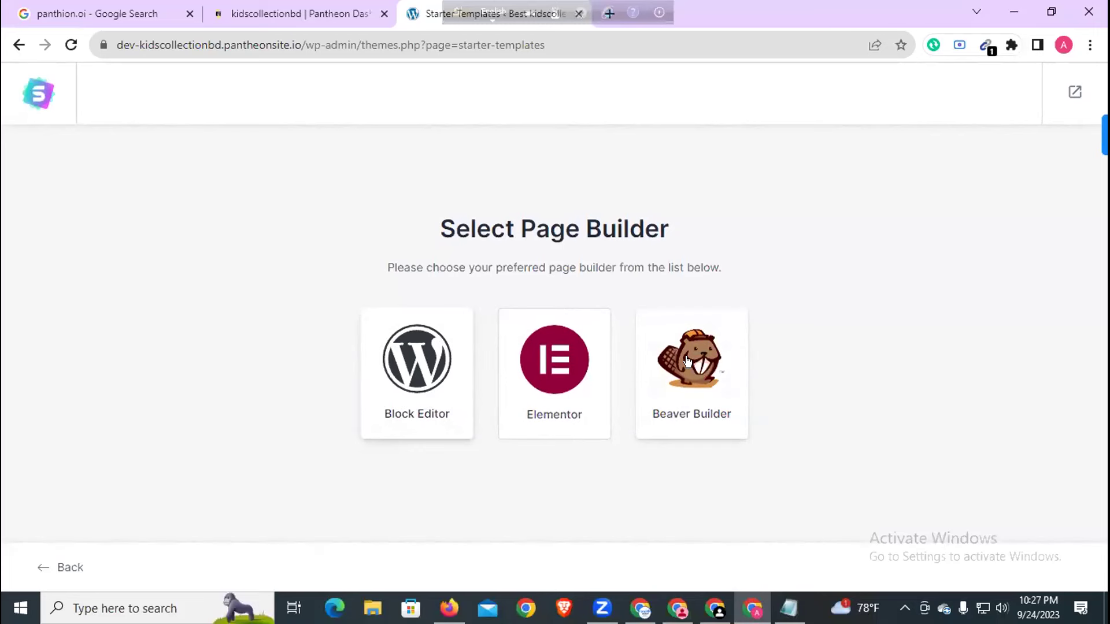
{"action": "left_click", "coordinate": [415, 340]}
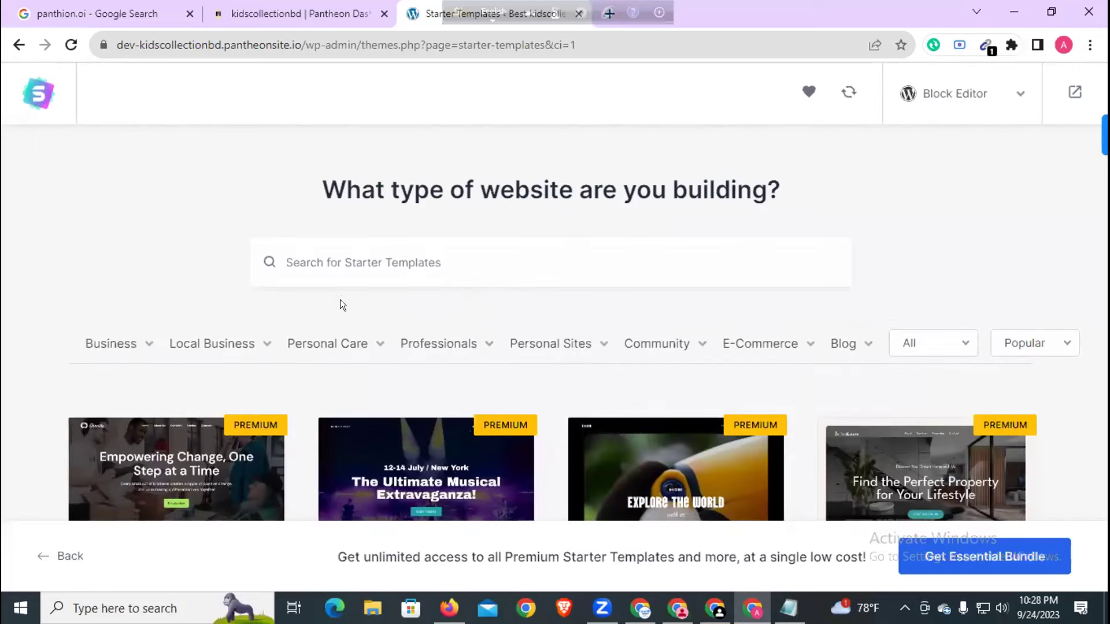
- Browse the template gallery and choose the Plant Shop template
{"action": "scroll", "coordinate": [342, 302], "scroll_direction": "down", "scroll_amount": 3}
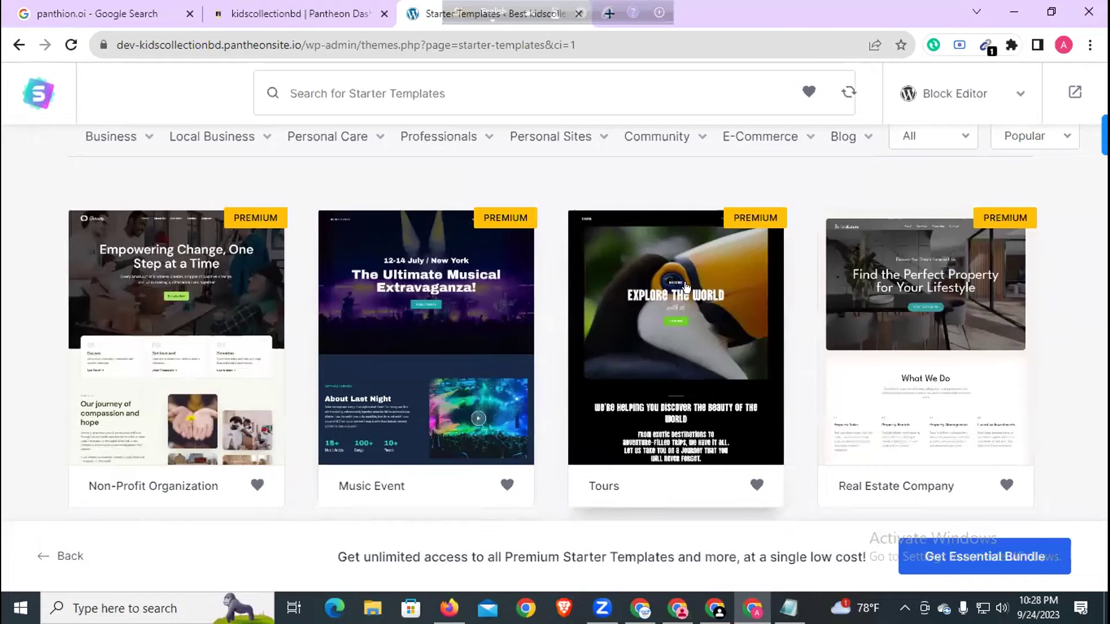
{"action": "scroll", "coordinate": [405, 347], "scroll_direction": "down", "scroll_amount": 5}
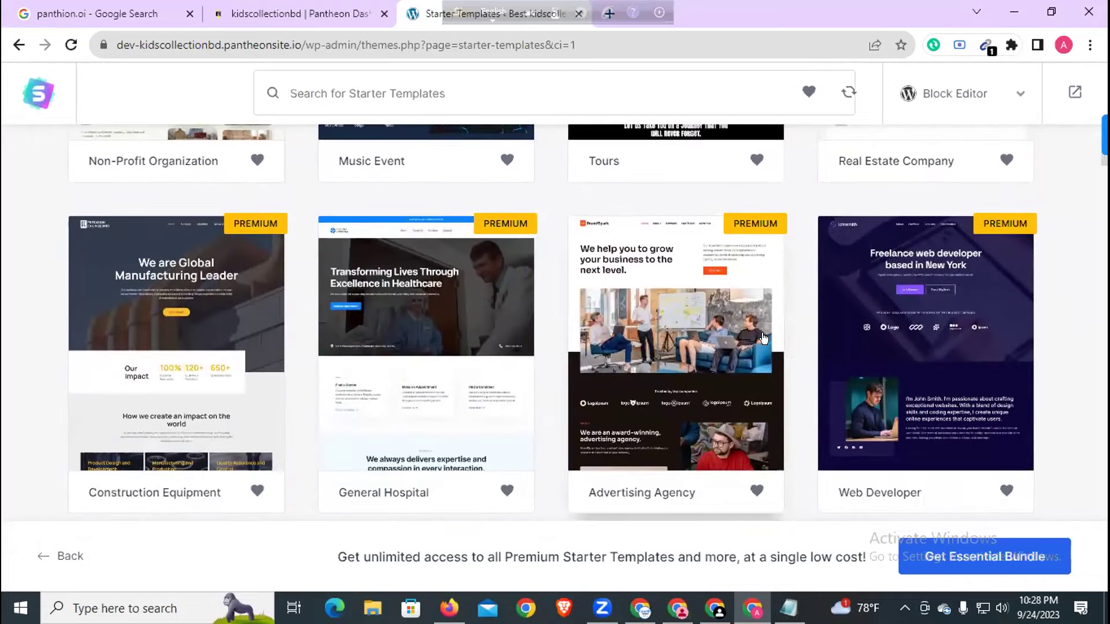
{"action": "scroll", "coordinate": [578, 335], "scroll_direction": "down", "scroll_amount": 5}
{"action": "scroll", "coordinate": [559, 335], "scroll_direction": "down", "scroll_amount": 6}
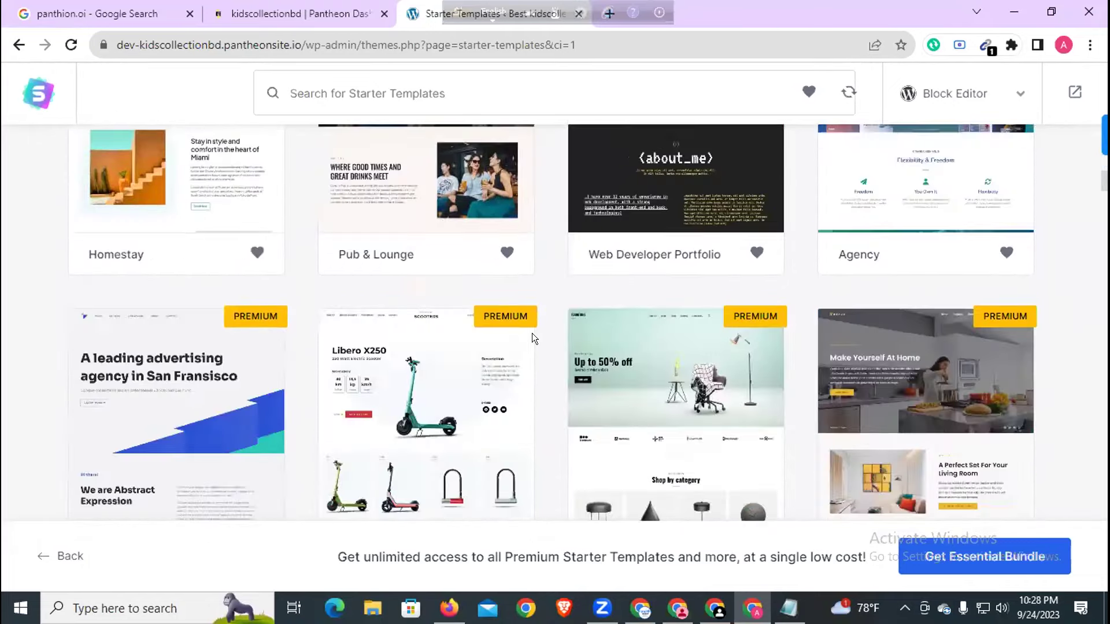
{"action": "scroll", "coordinate": [523, 340], "scroll_direction": "down", "scroll_amount": 5}
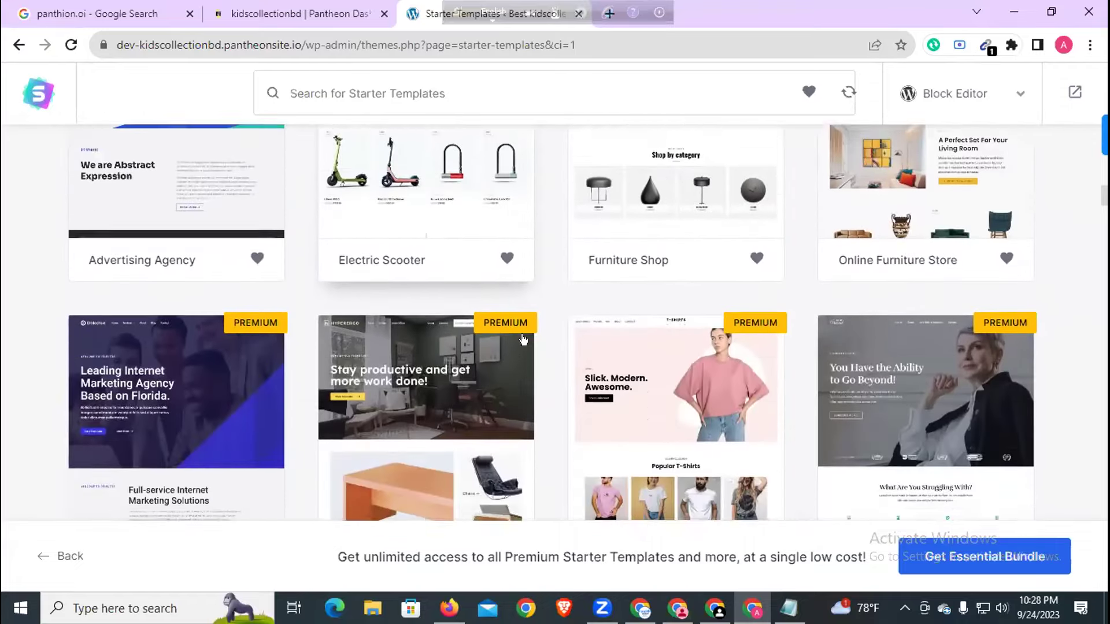
{"action": "scroll", "coordinate": [627, 331], "scroll_direction": "down", "scroll_amount": 2}
{"action": "scroll", "coordinate": [627, 331], "scroll_direction": "down", "scroll_amount": 5}
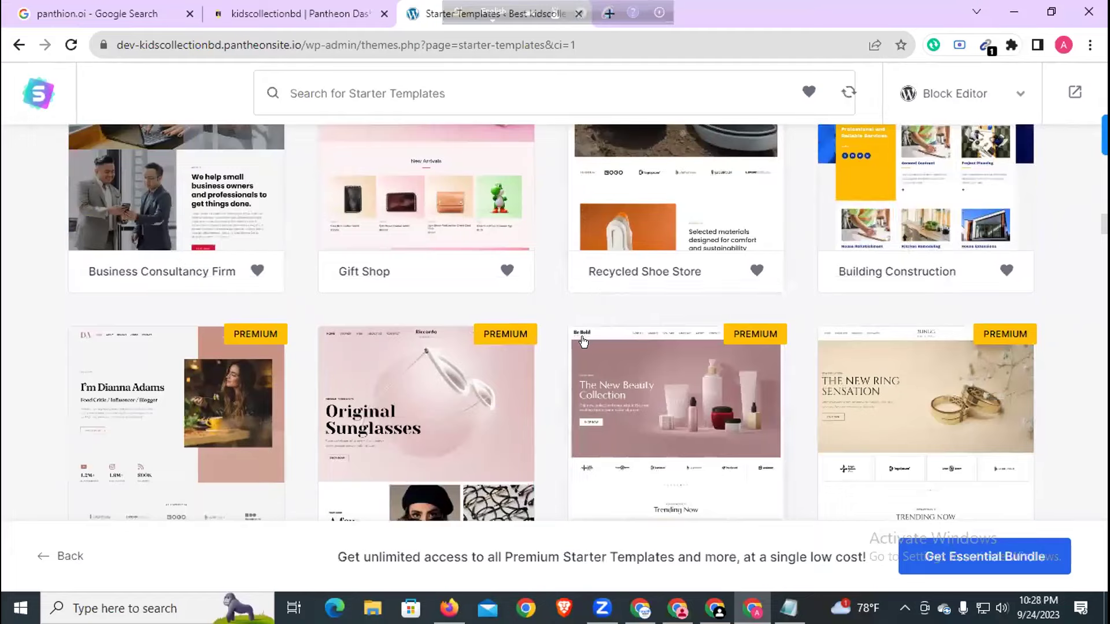
{"action": "scroll", "coordinate": [576, 346], "scroll_direction": "down", "scroll_amount": 3}
{"action": "scroll", "coordinate": [574, 348], "scroll_direction": "down", "scroll_amount": 10}
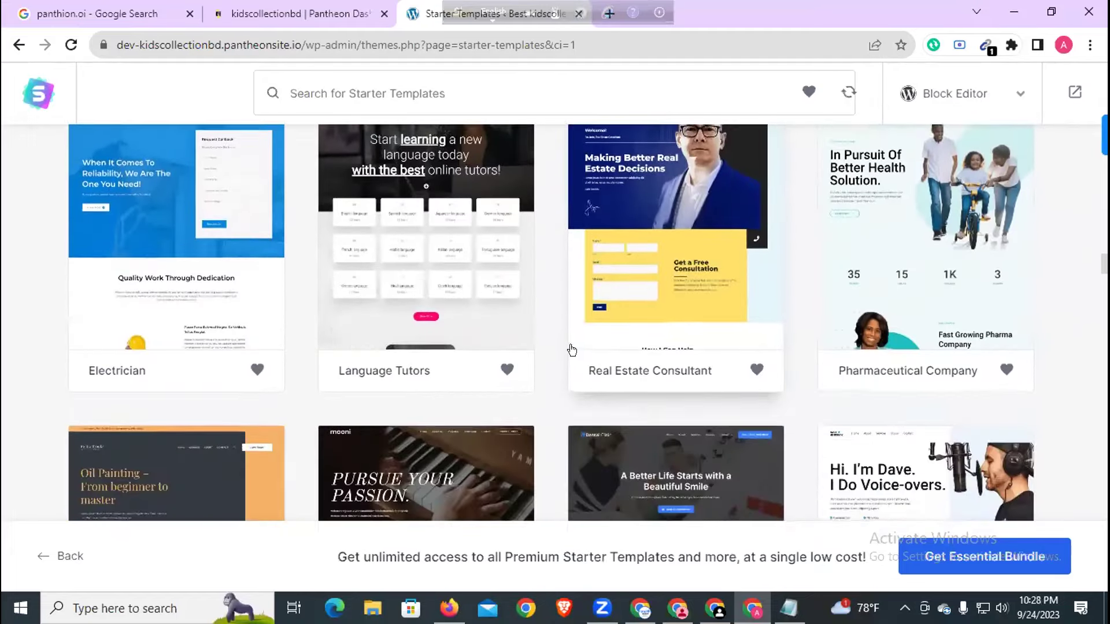
{"action": "scroll", "coordinate": [570, 349], "scroll_direction": "up", "scroll_amount": 2}
{"action": "scroll", "coordinate": [570, 349], "scroll_direction": "down", "scroll_amount": 7}
{"action": "scroll", "coordinate": [571, 349], "scroll_direction": "down", "scroll_amount": 8}
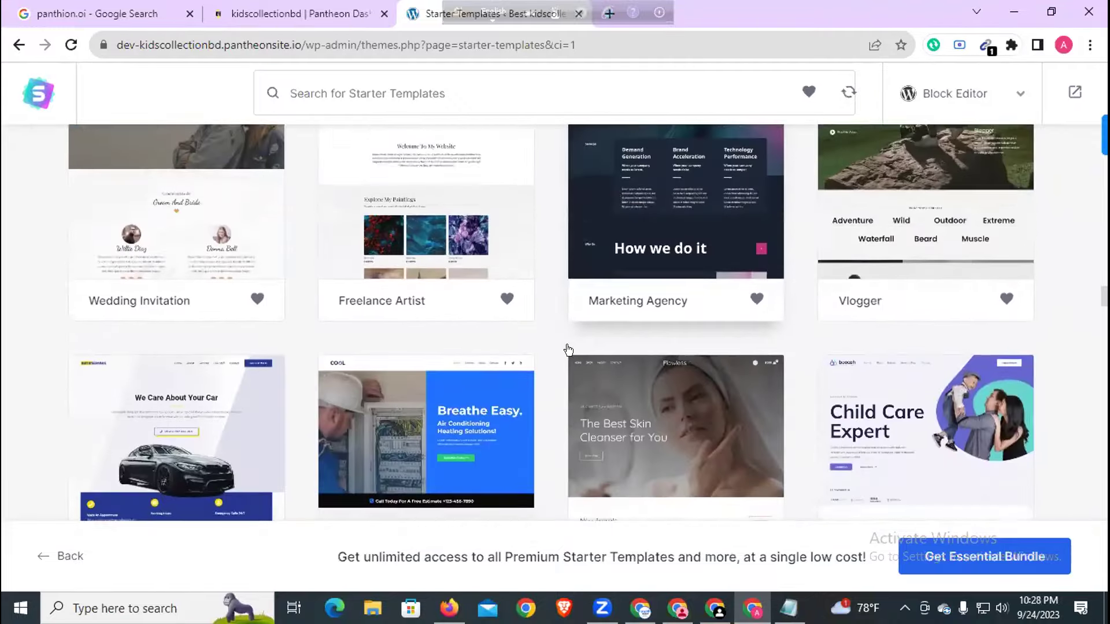
{"action": "scroll", "coordinate": [568, 350], "scroll_direction": "up", "scroll_amount": 2}
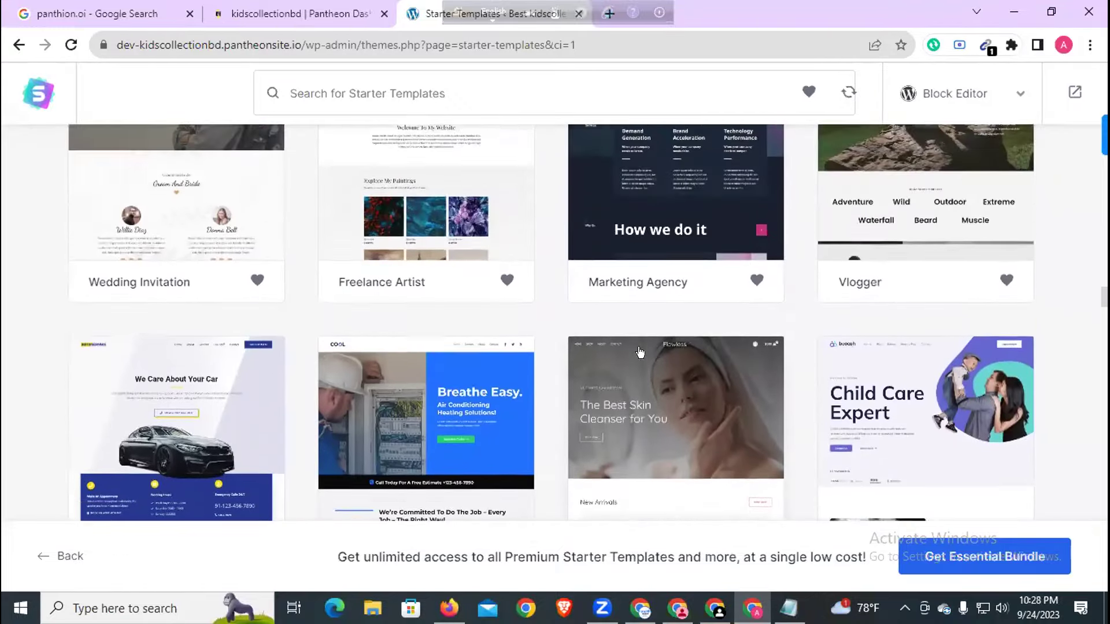
{"action": "scroll", "coordinate": [680, 379], "scroll_direction": "down", "scroll_amount": 1}
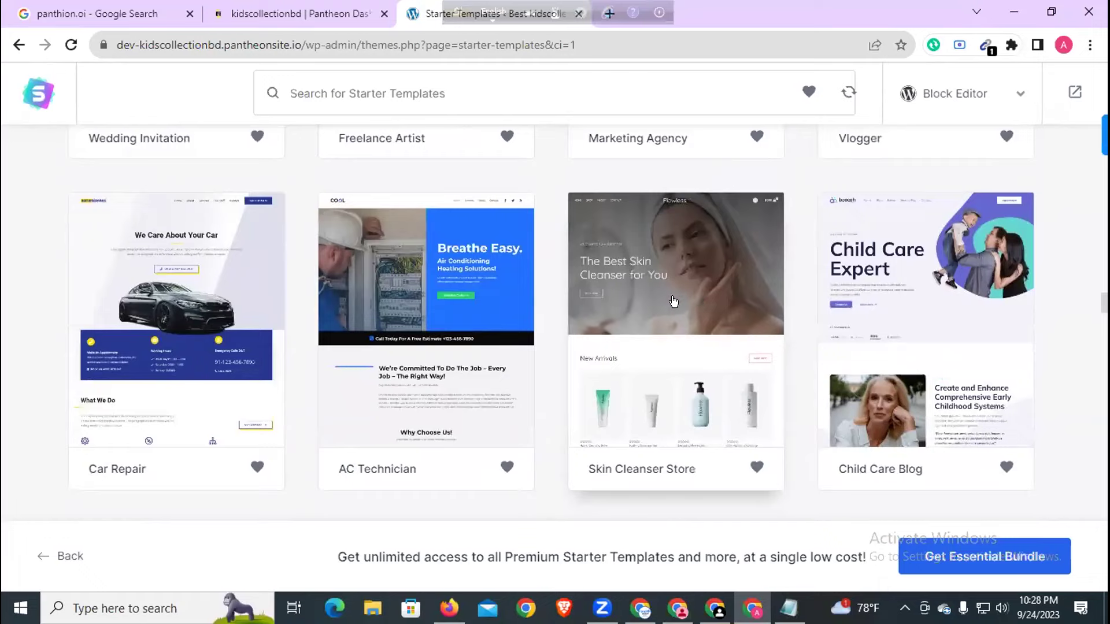
{"action": "scroll", "coordinate": [665, 300], "scroll_direction": "up", "scroll_amount": 1}
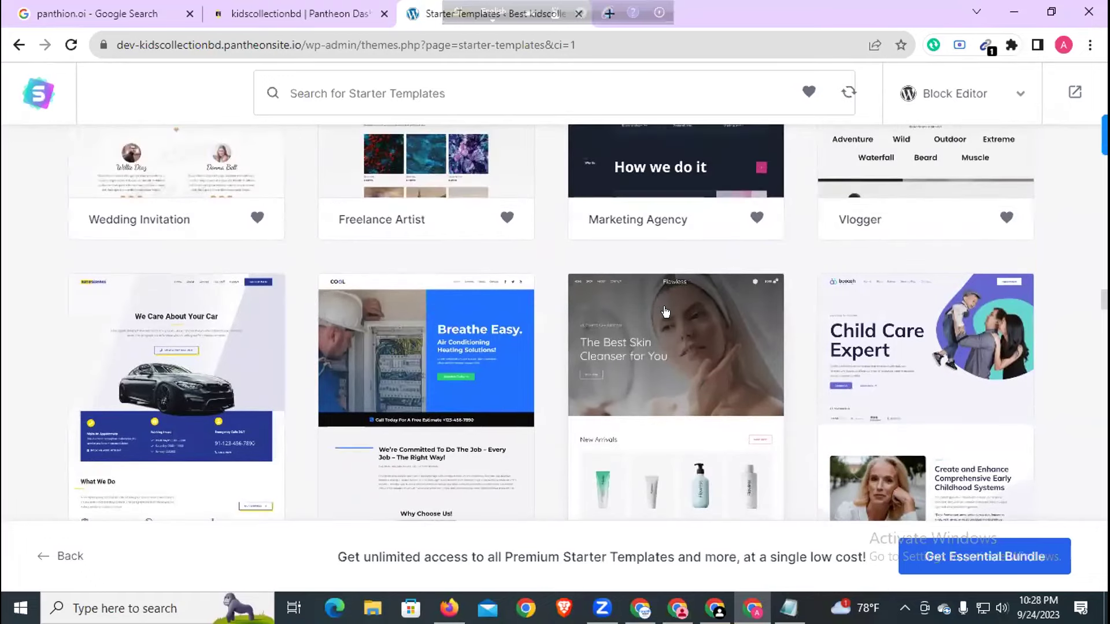
{"action": "scroll", "coordinate": [665, 312], "scroll_direction": "down", "scroll_amount": 12}
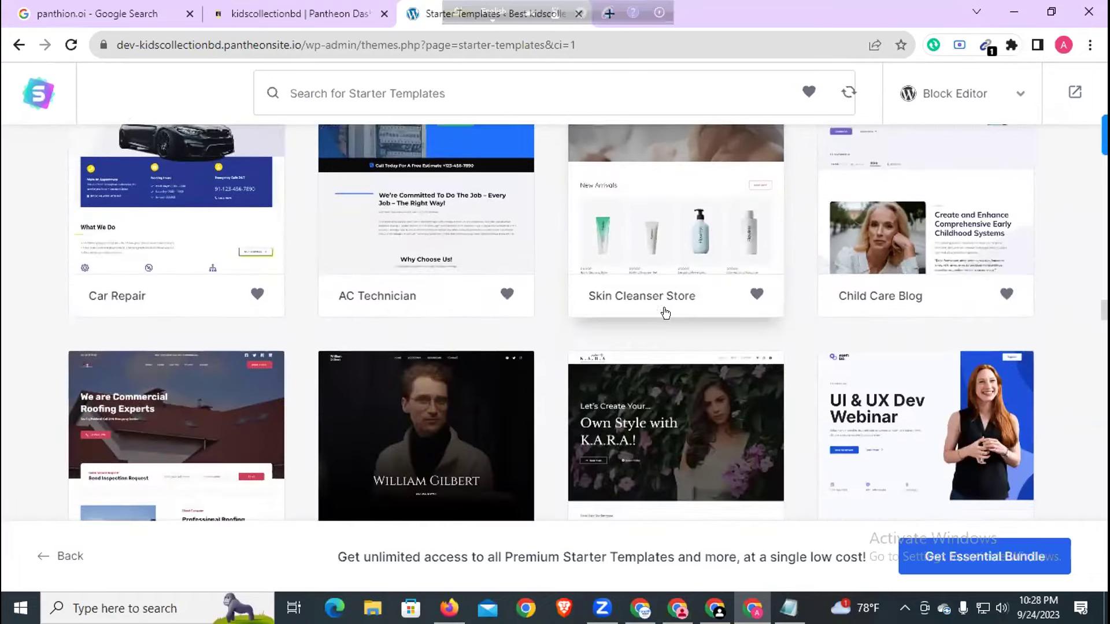
{"action": "scroll", "coordinate": [666, 312], "scroll_direction": "down", "scroll_amount": 8}
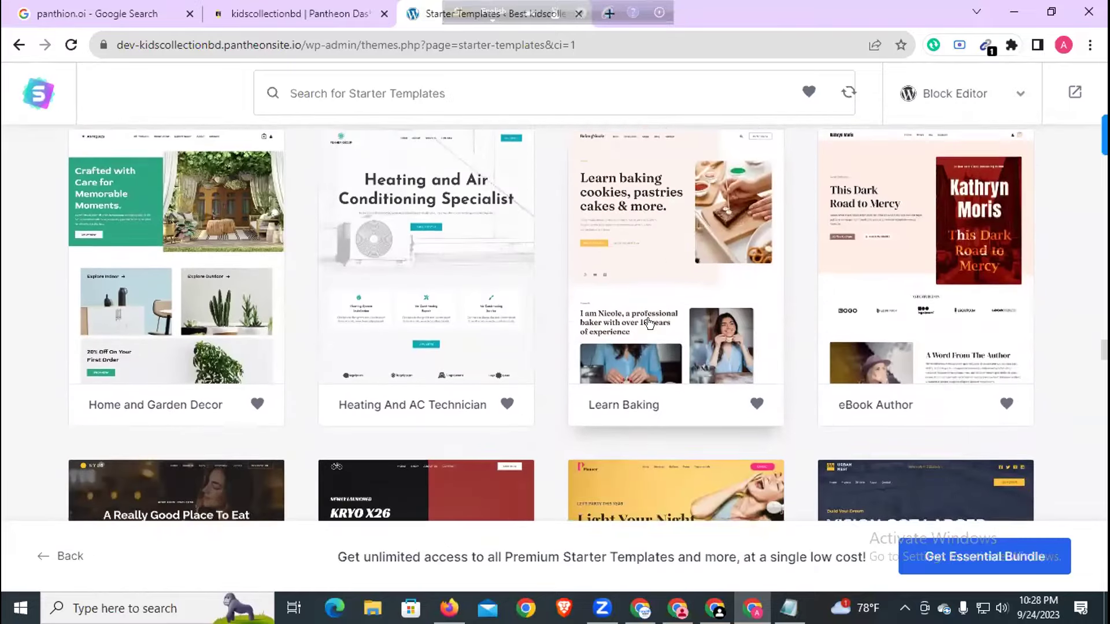
{"action": "scroll", "coordinate": [648, 325], "scroll_direction": "up", "scroll_amount": 1}
{"action": "scroll", "coordinate": [648, 325], "scroll_direction": "up", "scroll_amount": 2}
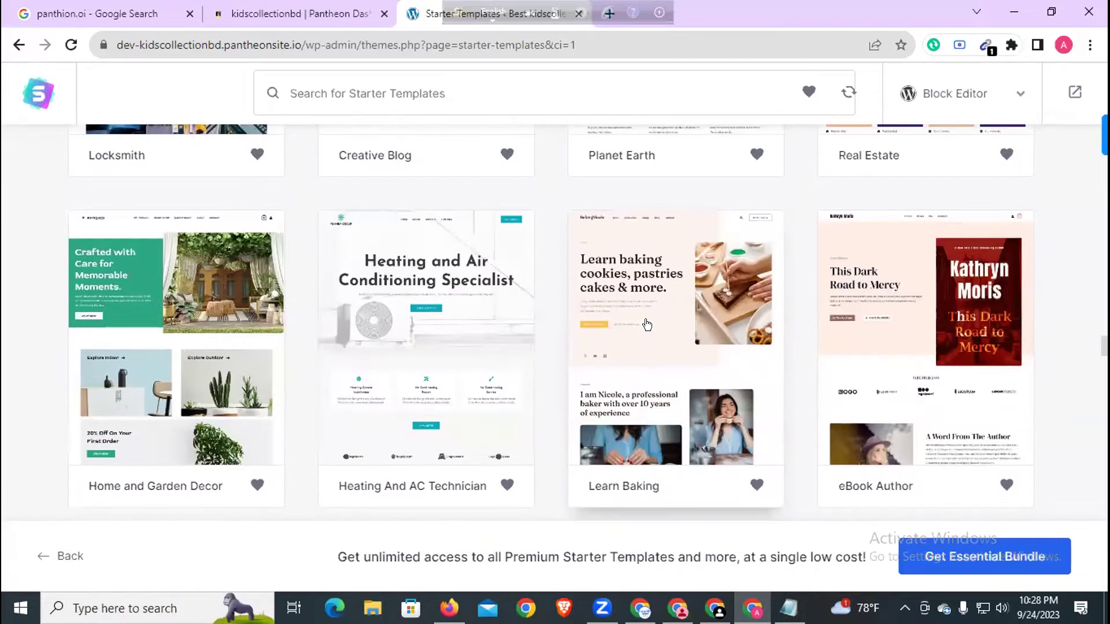
{"action": "scroll", "coordinate": [644, 325], "scroll_direction": "down", "scroll_amount": 3}
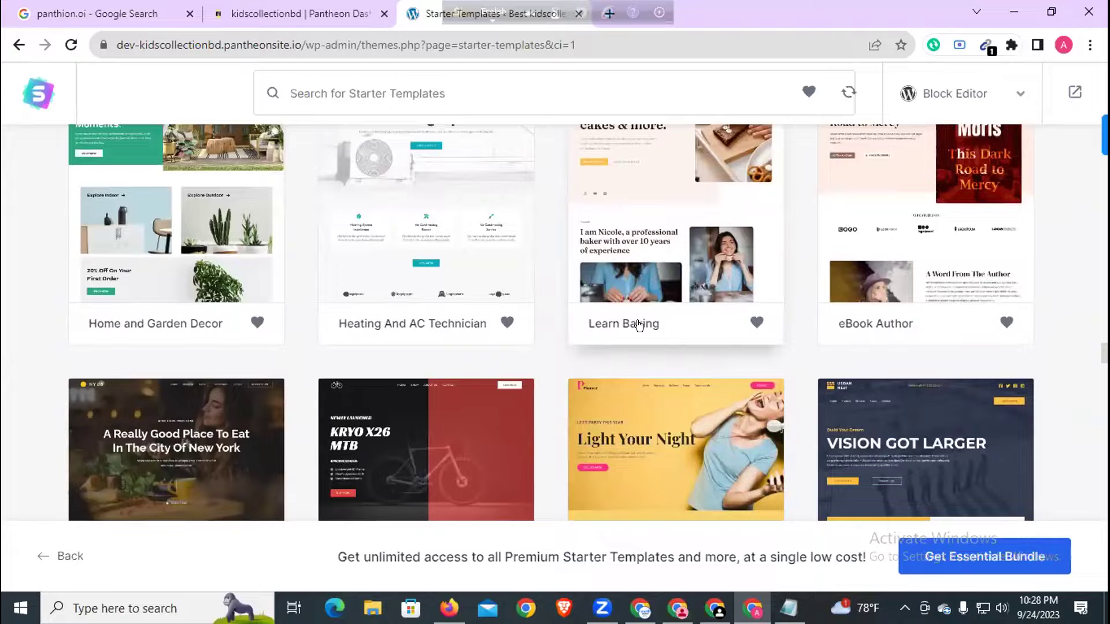
{"action": "scroll", "coordinate": [639, 325], "scroll_direction": "down", "scroll_amount": 4}
{"action": "scroll", "coordinate": [639, 327], "scroll_direction": "down", "scroll_amount": 5}
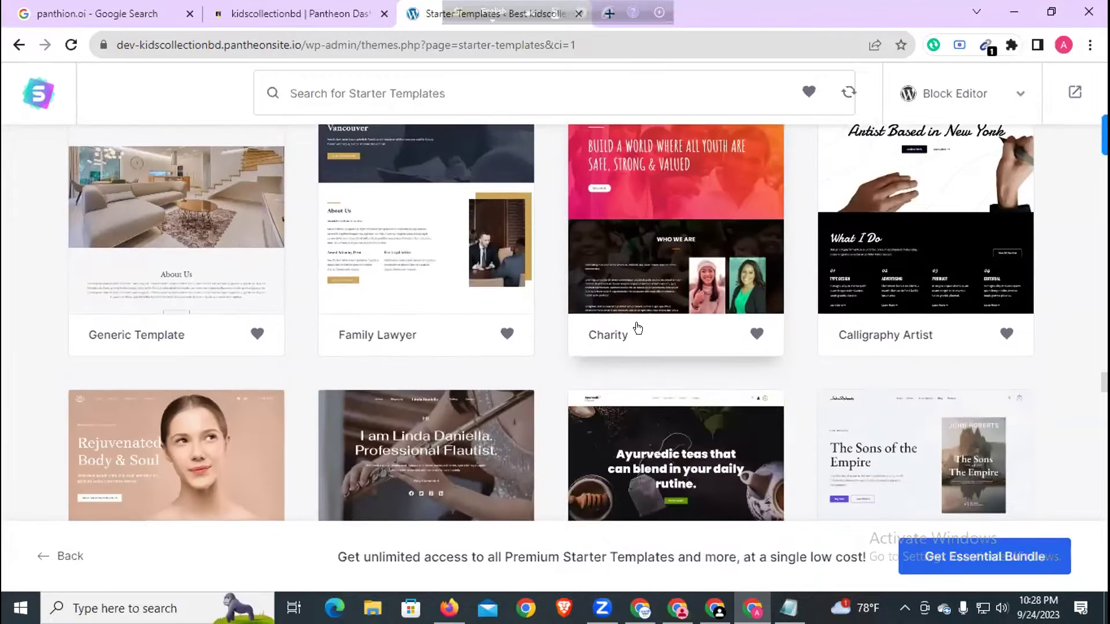
{"action": "scroll", "coordinate": [636, 325], "scroll_direction": "down", "scroll_amount": 3}
{"action": "scroll", "coordinate": [636, 325], "scroll_direction": "down", "scroll_amount": 4}
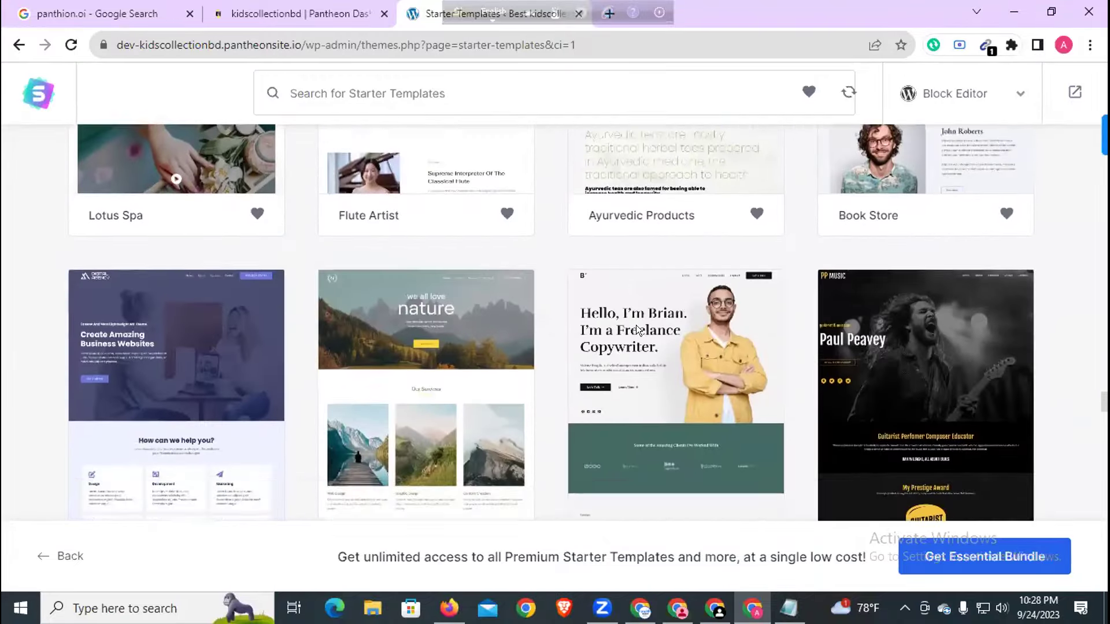
{"action": "scroll", "coordinate": [636, 325], "scroll_direction": "down", "scroll_amount": 18}
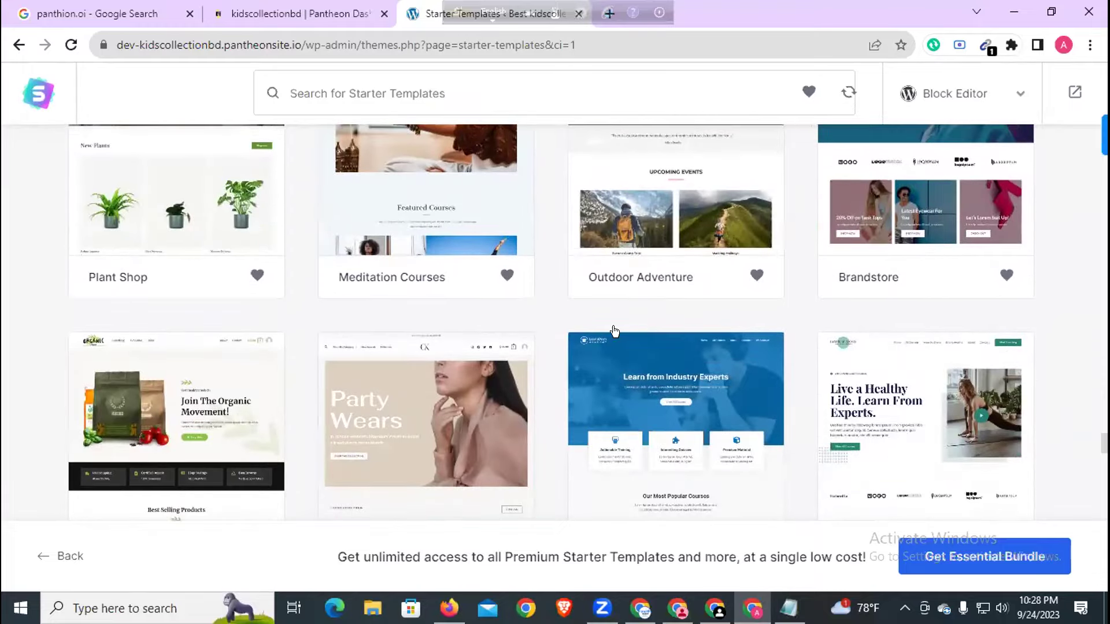
{"action": "scroll", "coordinate": [277, 352], "scroll_direction": "up", "scroll_amount": 5}
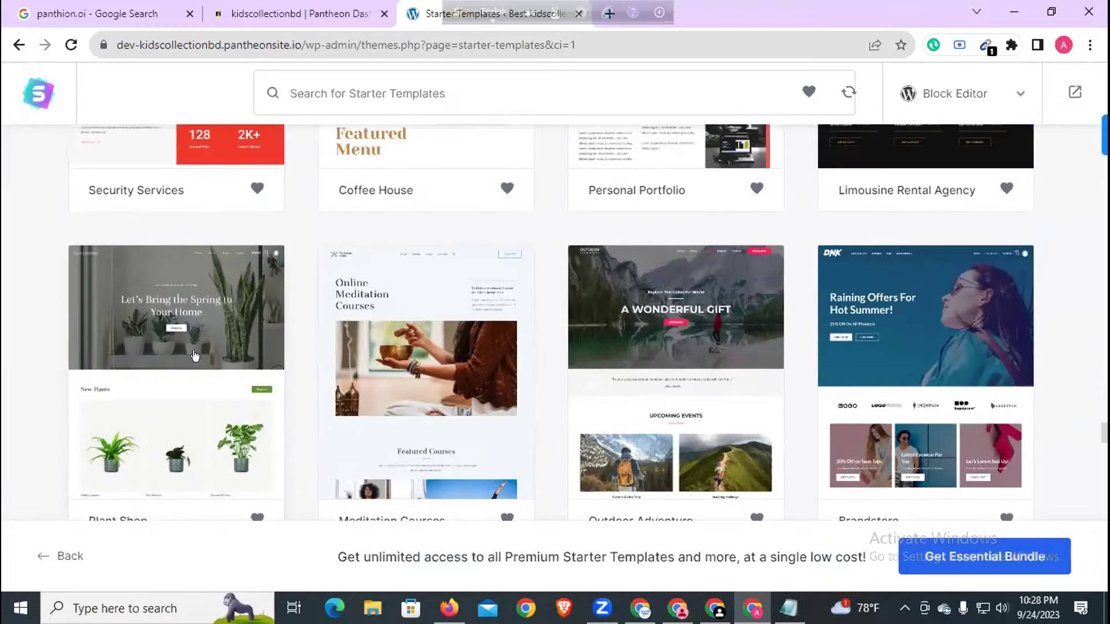
{"action": "left_click", "coordinate": [195, 355]}
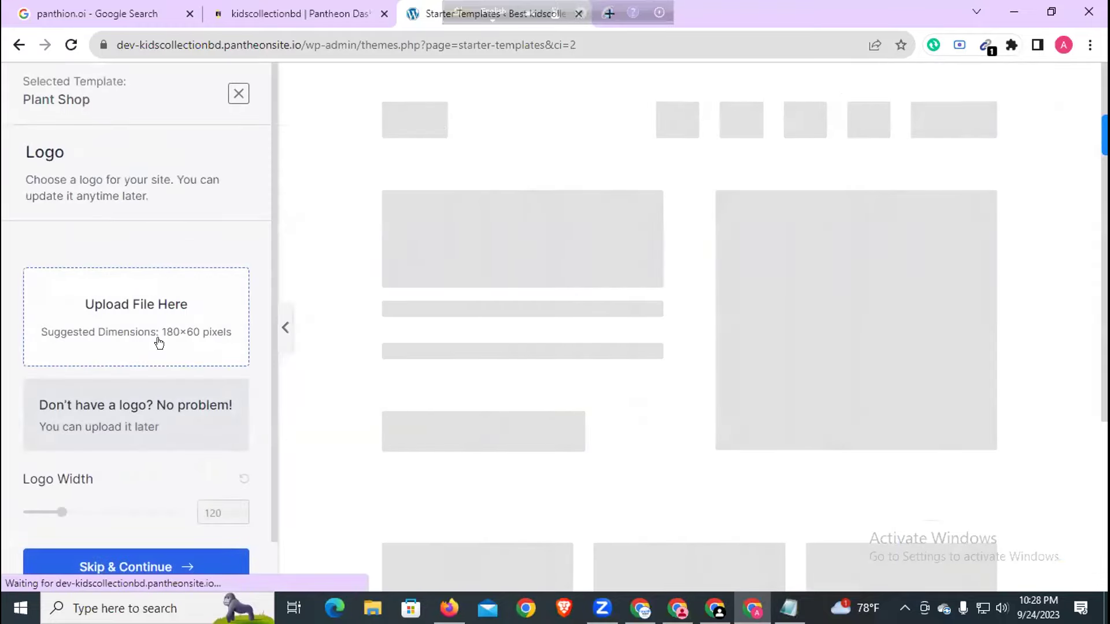
- Skip the logo and keep Plant Shop's default colours and Unna / DM Sans fonts
{"action": "scroll", "coordinate": [131, 322], "scroll_direction": "down", "scroll_amount": 1}
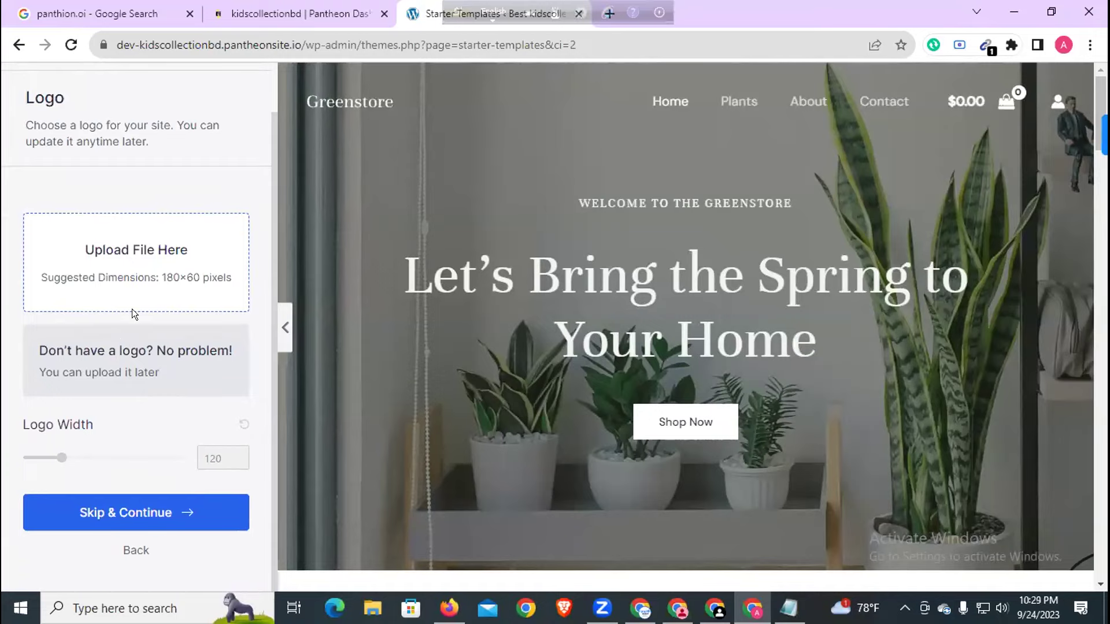
{"action": "scroll", "coordinate": [541, 256], "scroll_direction": "down", "scroll_amount": 10}
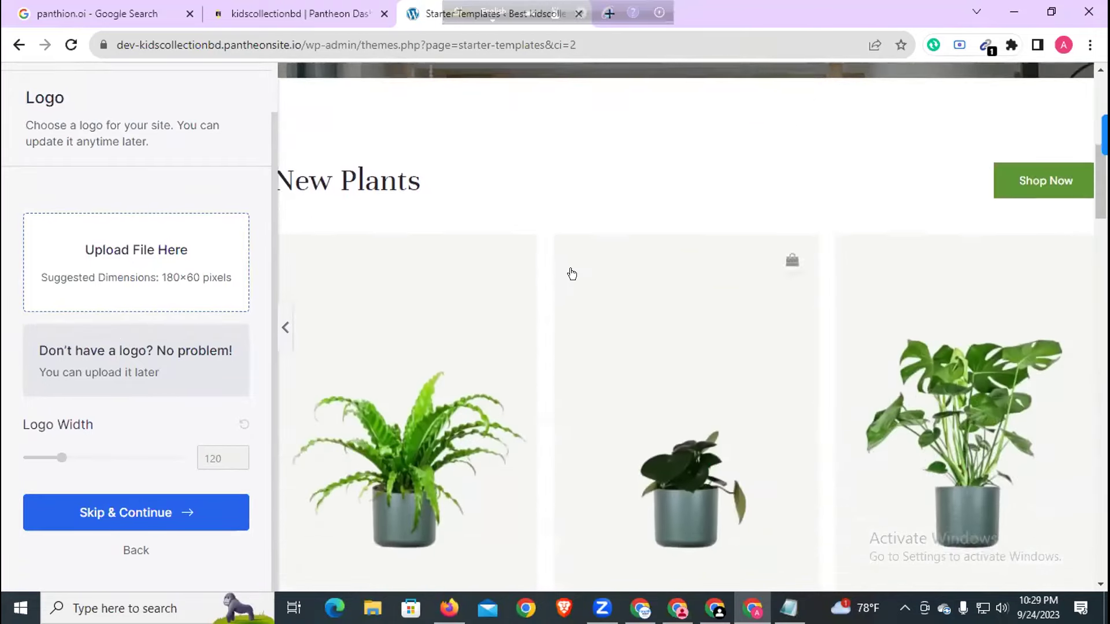
{"action": "scroll", "coordinate": [571, 274], "scroll_direction": "down", "scroll_amount": 8}
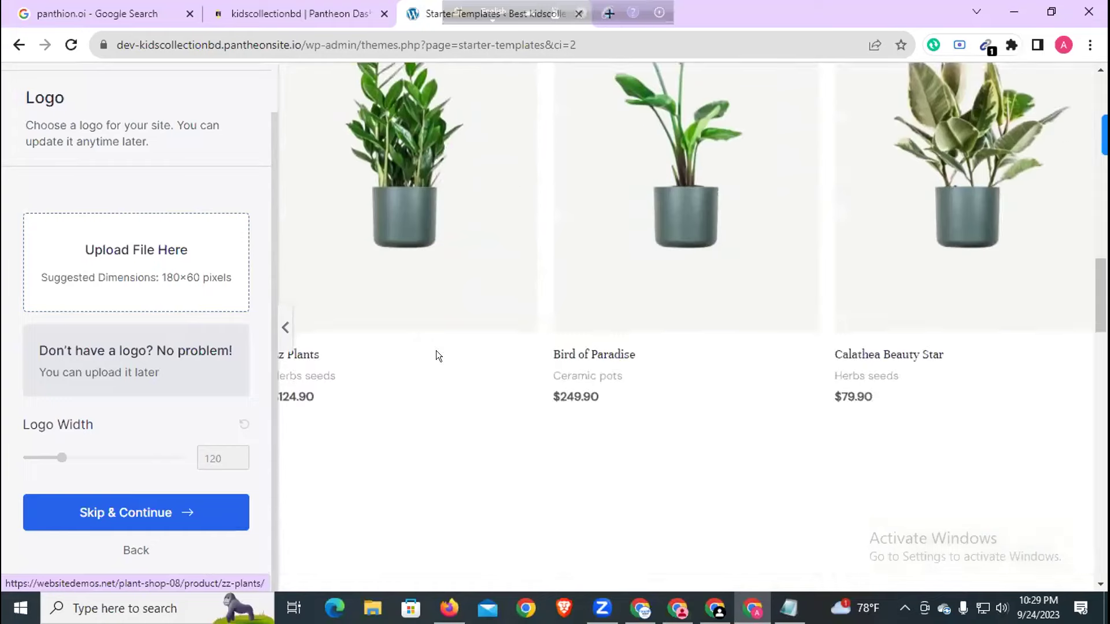
{"action": "left_click", "coordinate": [164, 507]}
{"action": "scroll", "coordinate": [283, 289], "scroll_direction": "down", "scroll_amount": 5}
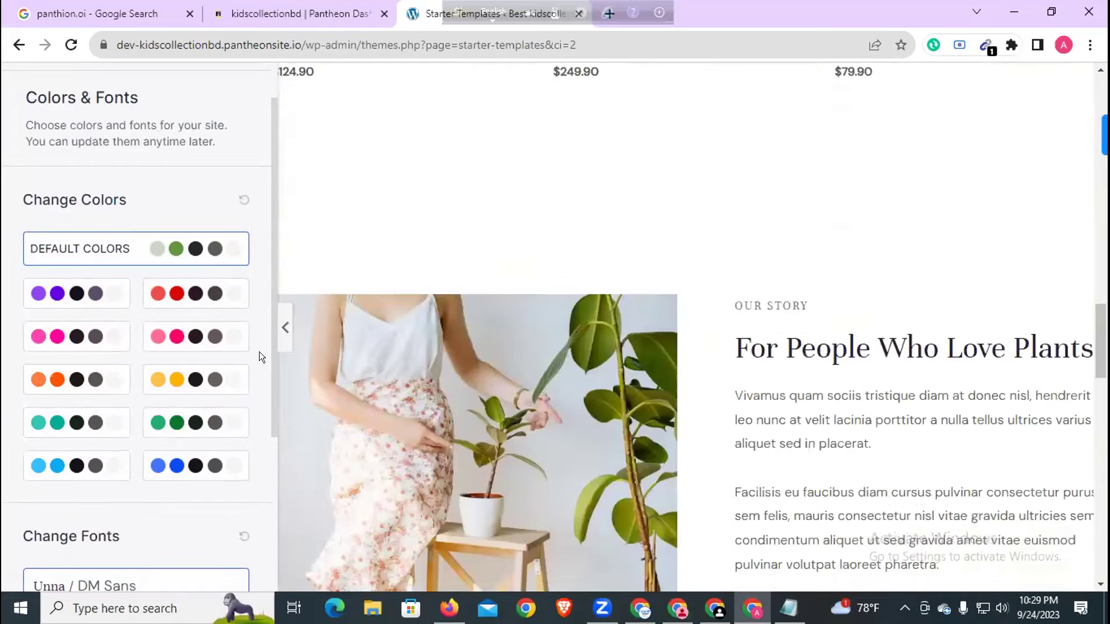
{"action": "scroll", "coordinate": [260, 354], "scroll_direction": "down", "scroll_amount": 4}
{"action": "scroll", "coordinate": [599, 364], "scroll_direction": "down", "scroll_amount": 20}
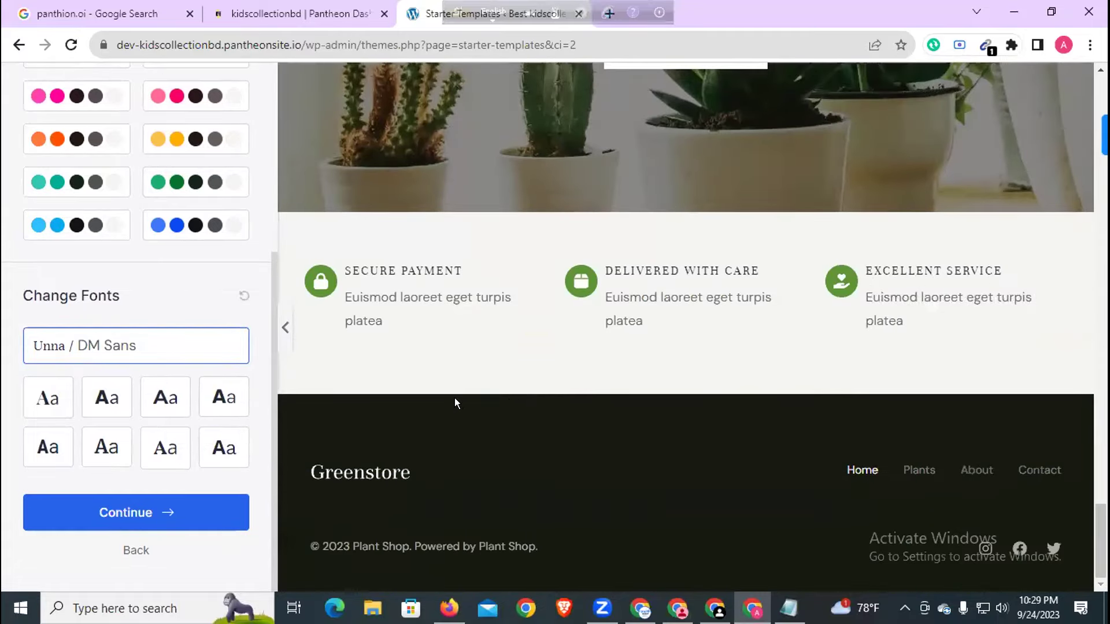
{"action": "left_click", "coordinate": [139, 520]}
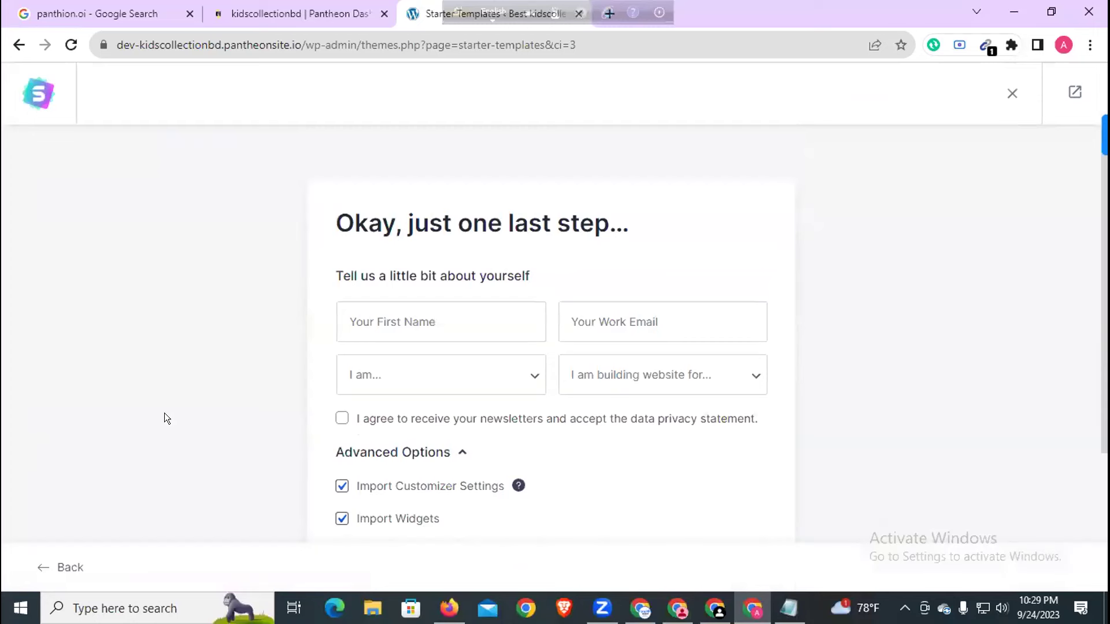
- Enter your first name and work e-mail in the details form
{"action": "left_click", "coordinate": [427, 324]}
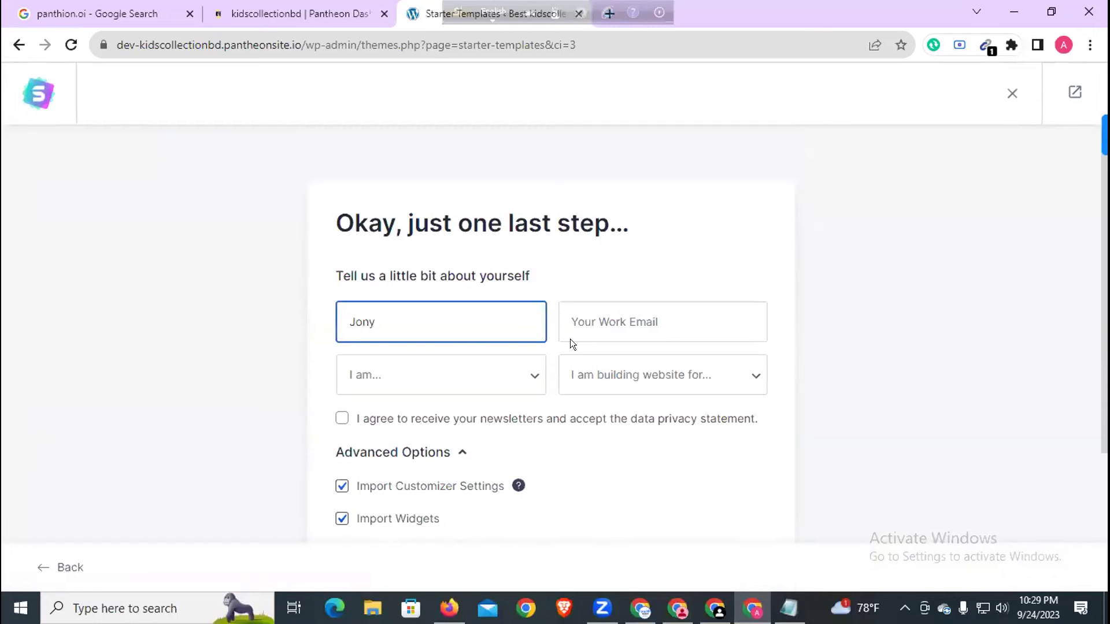
{"action": "left_click", "coordinate": [696, 307]}
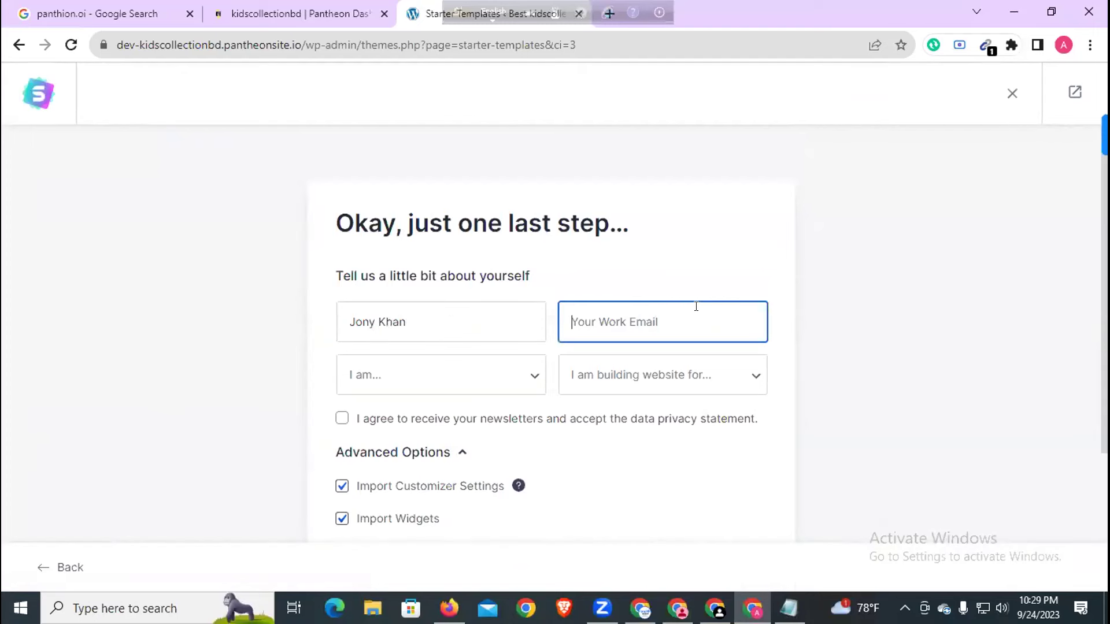
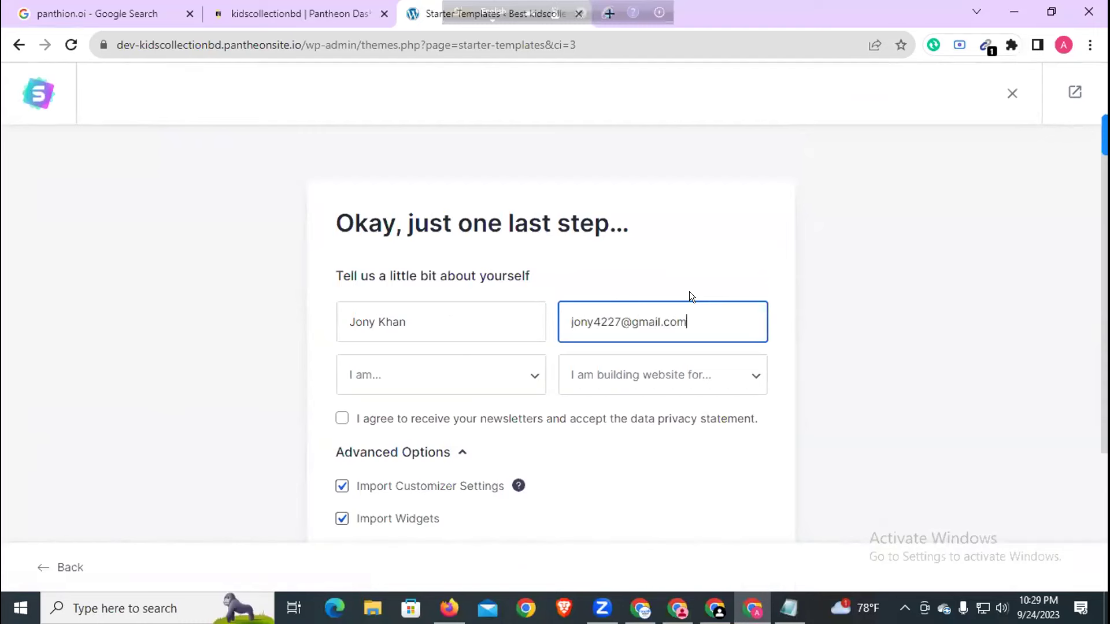
- Choose Beginner and Myself/My Company, accept the newsletter terms, and build the website
{"action": "left_click", "coordinate": [483, 376]}
{"action": "left_click", "coordinate": [424, 415]}
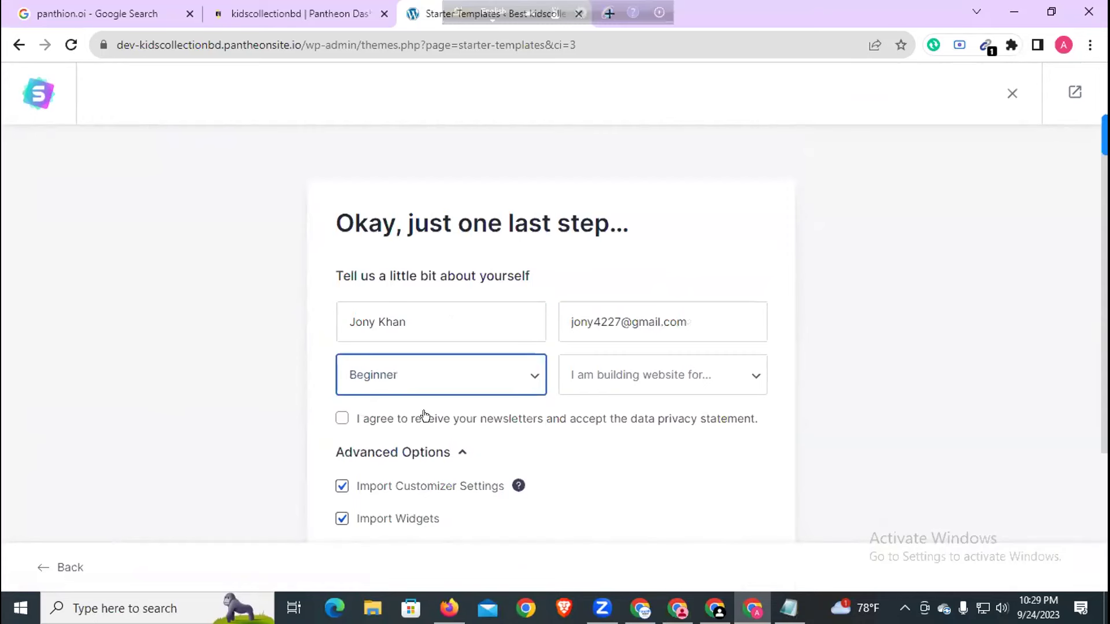
{"action": "left_click", "coordinate": [606, 376]}
{"action": "left_click", "coordinate": [597, 413]}
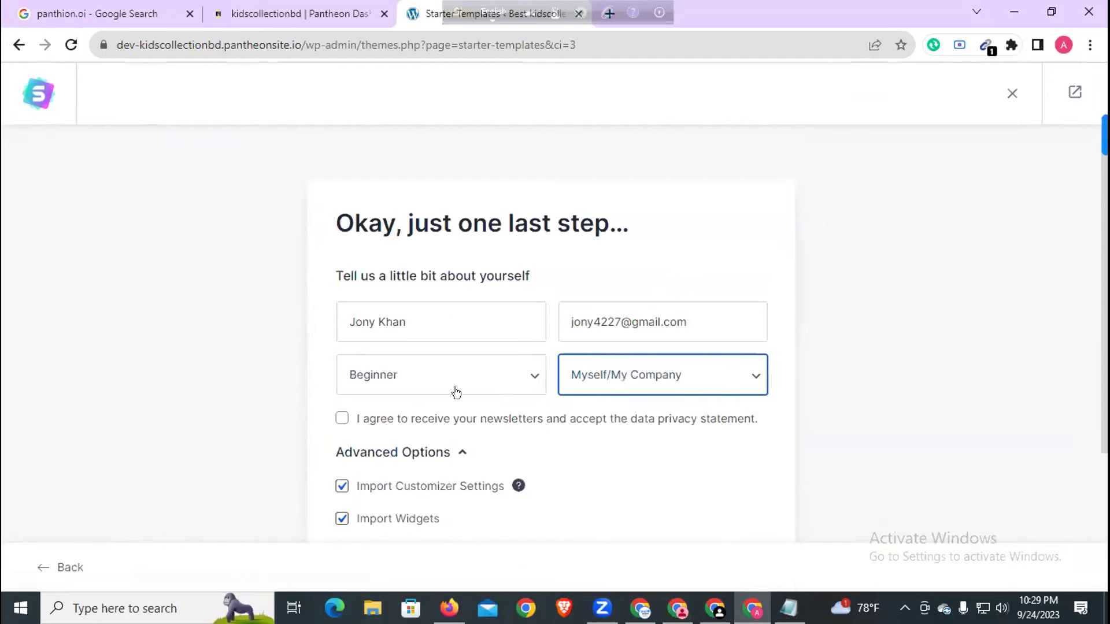
{"action": "scroll", "coordinate": [428, 394], "scroll_direction": "down", "scroll_amount": 2}
{"action": "left_click", "coordinate": [341, 336]}
{"action": "scroll", "coordinate": [644, 376], "scroll_direction": "down", "scroll_amount": 2}
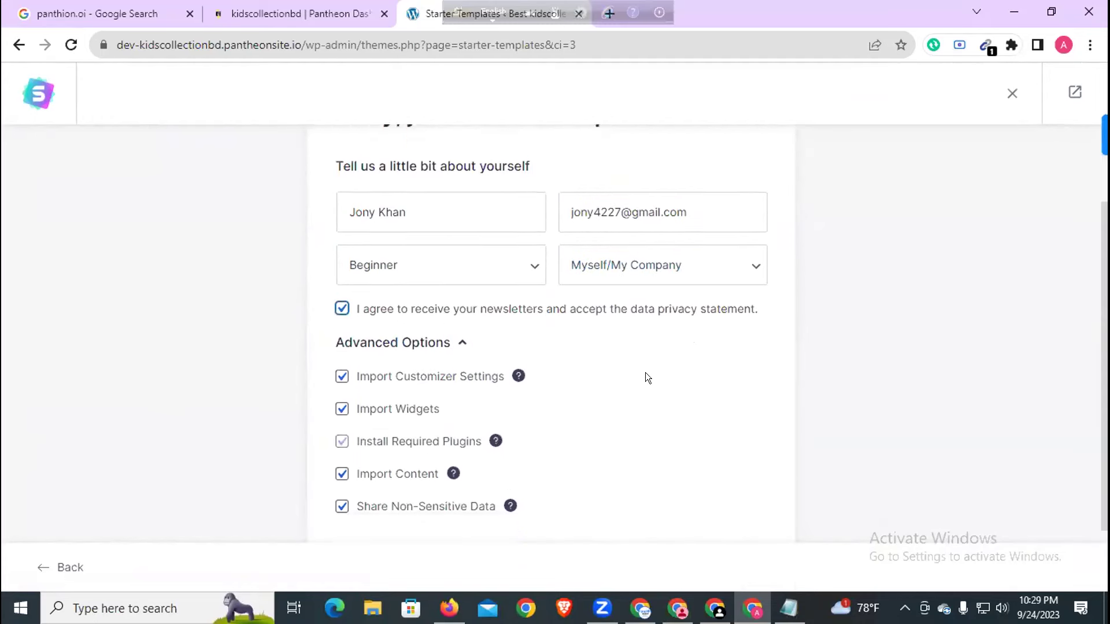
{"action": "left_click", "coordinate": [537, 485]}
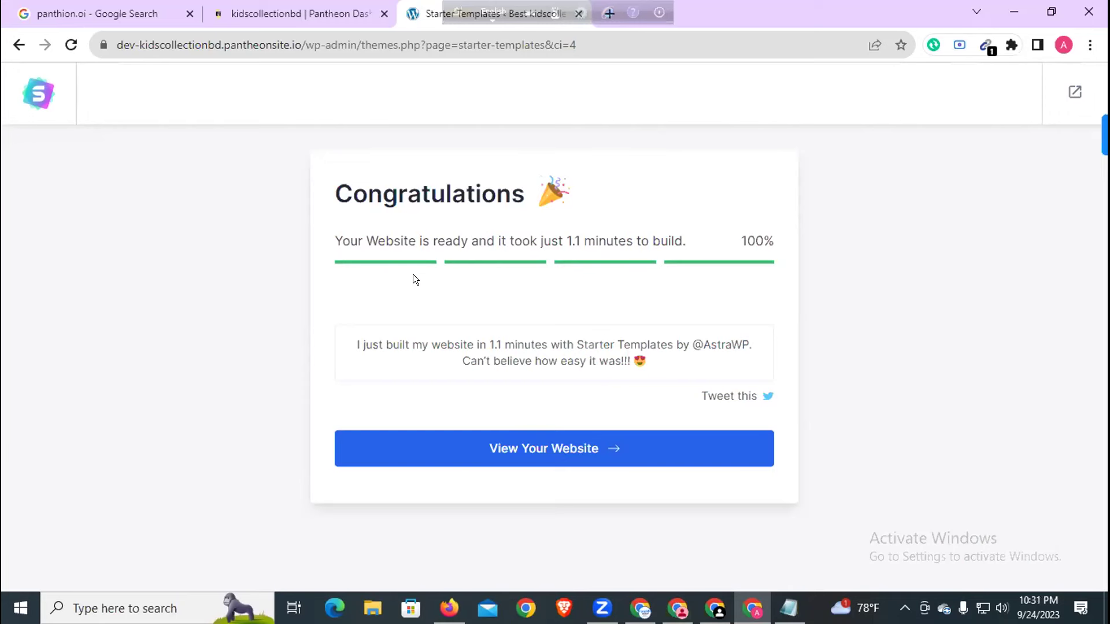
- View the finished Plant Shop homepage, copy its address, and open a new tab
{"action": "left_click", "coordinate": [463, 443]}
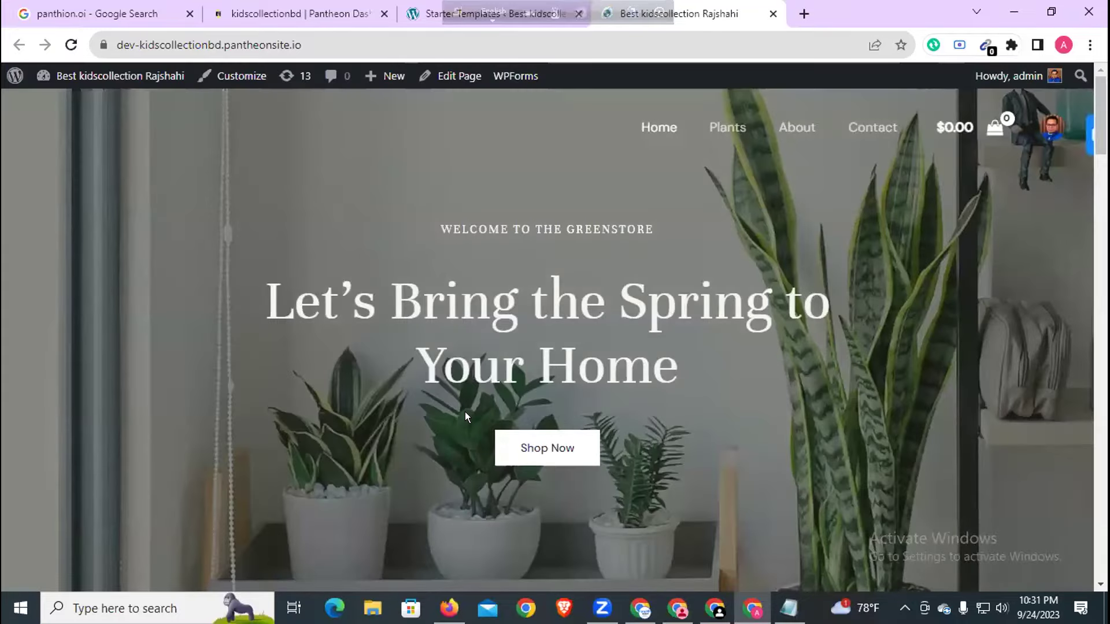
{"action": "scroll", "coordinate": [459, 231], "scroll_direction": "down", "scroll_amount": 10}
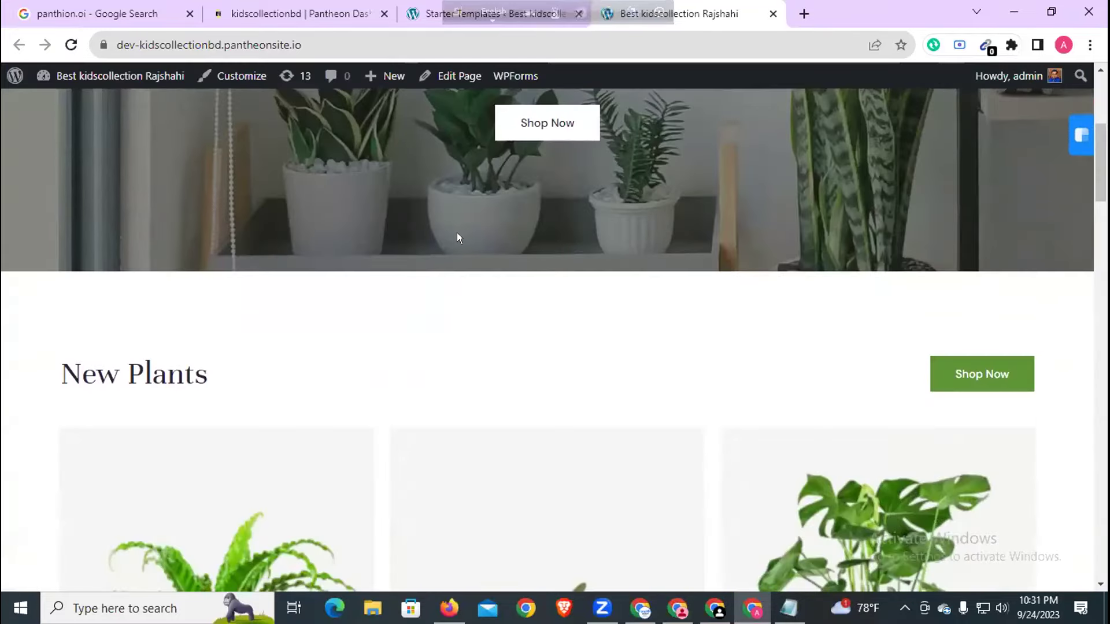
{"action": "scroll", "coordinate": [454, 248], "scroll_direction": "down", "scroll_amount": 5}
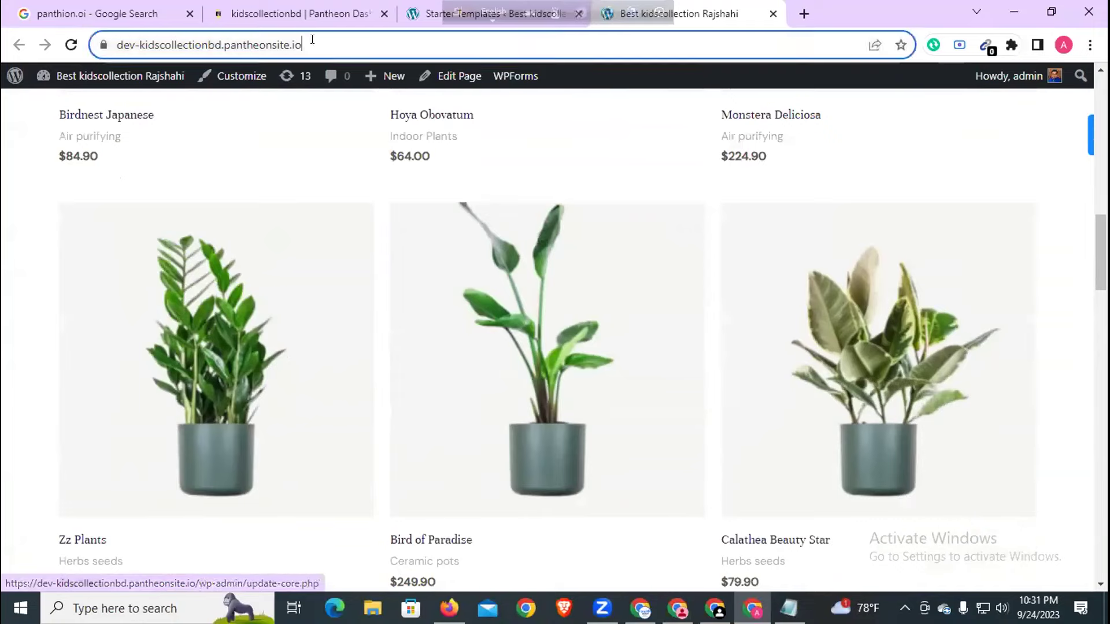
{"action": "right_click", "coordinate": [311, 44]}
{"action": "key", "text": "ctrl+c"}
{"action": "left_click", "coordinate": [358, 135]}
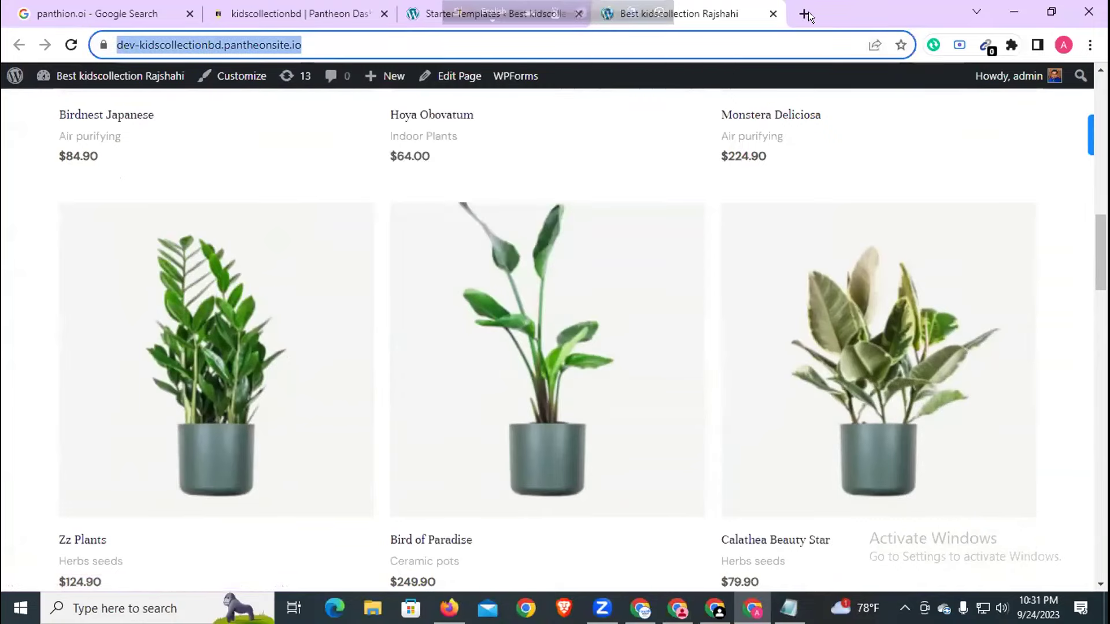
{"action": "left_click", "coordinate": [804, 13]}
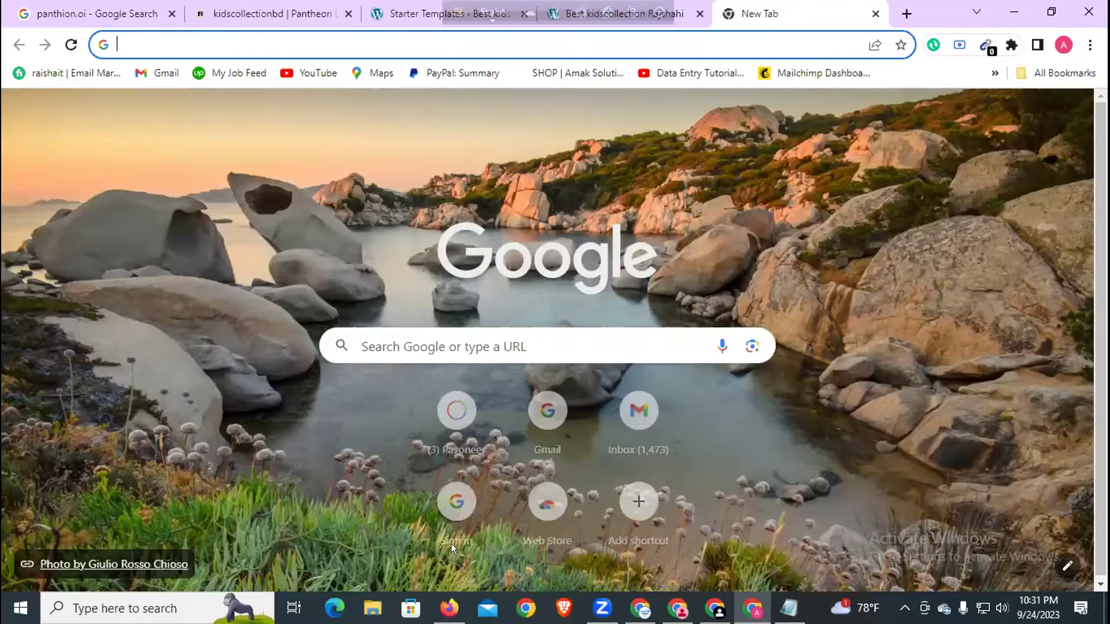
- Load the copied site address in a new Firefox tab
{"action": "left_click", "coordinate": [449, 608]}
{"action": "left_click", "coordinate": [245, 17]}
{"action": "right_click", "coordinate": [242, 55]}
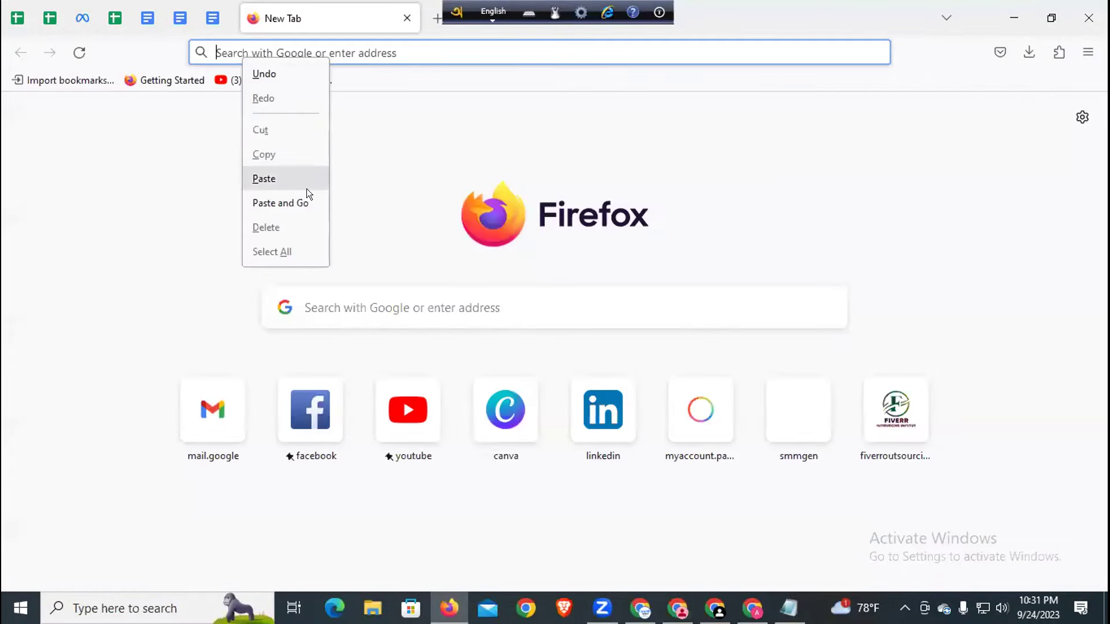
{"action": "left_click", "coordinate": [302, 203]}
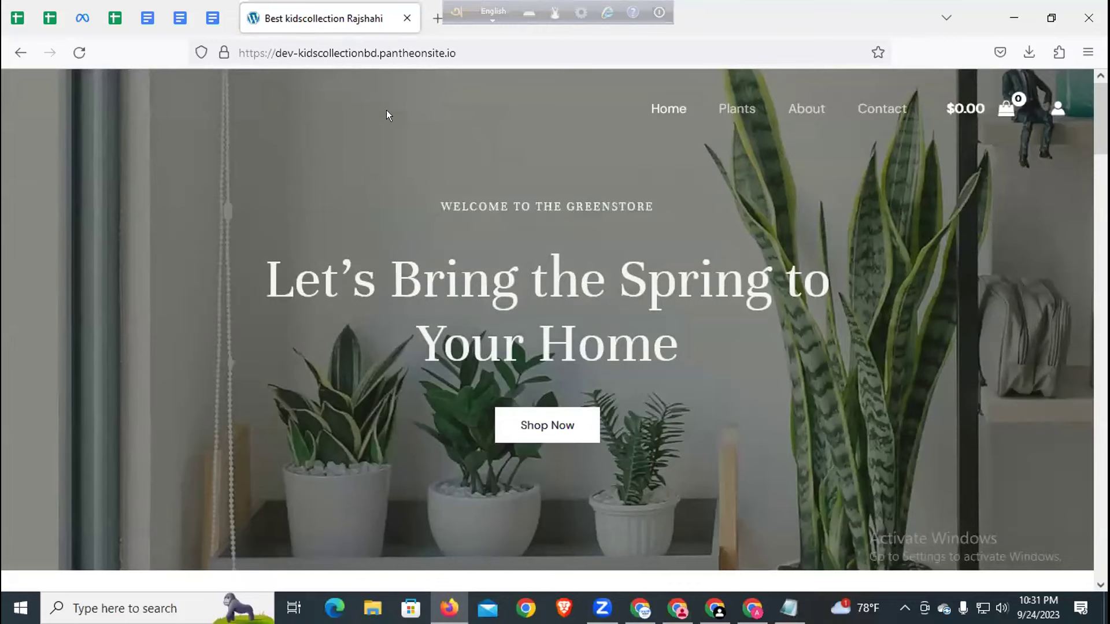
- Add Birdnest Japanese from New Plants to the cart and open the cart
{"action": "scroll", "coordinate": [322, 141], "scroll_direction": "down", "scroll_amount": 10}
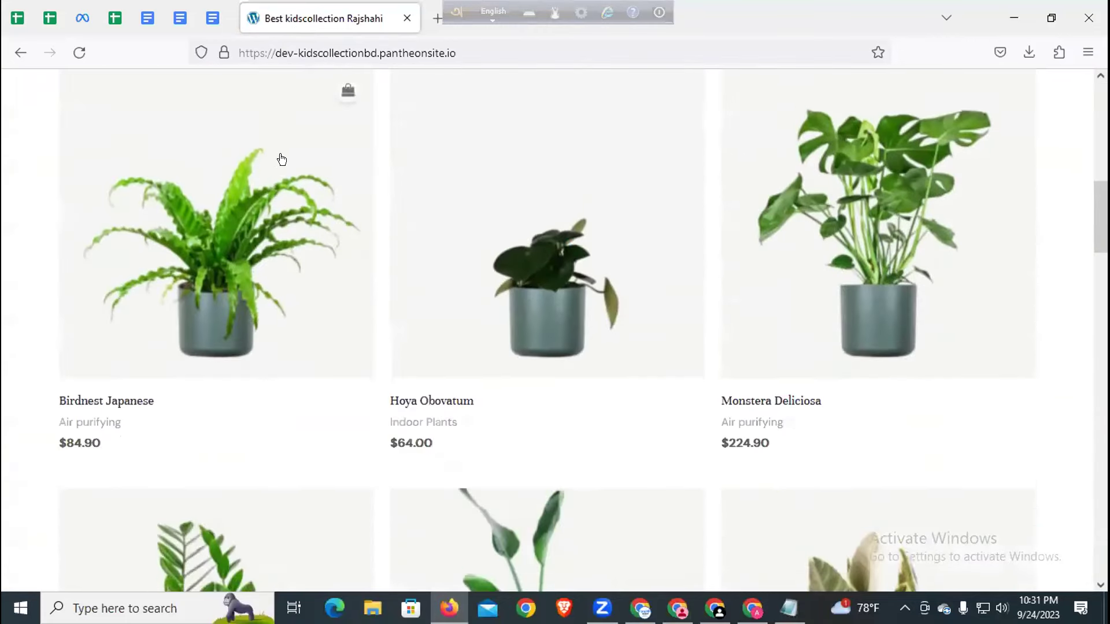
{"action": "scroll", "coordinate": [282, 159], "scroll_direction": "down", "scroll_amount": 3}
{"action": "left_click", "coordinate": [289, 153]}
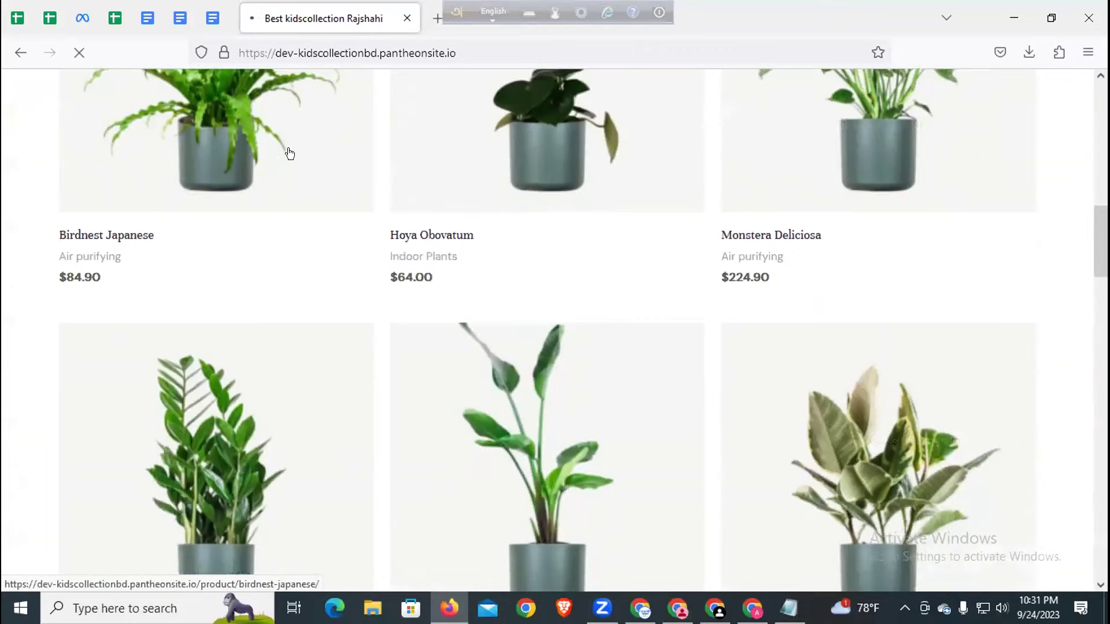
{"action": "scroll", "coordinate": [288, 154], "scroll_direction": "down", "scroll_amount": 4}
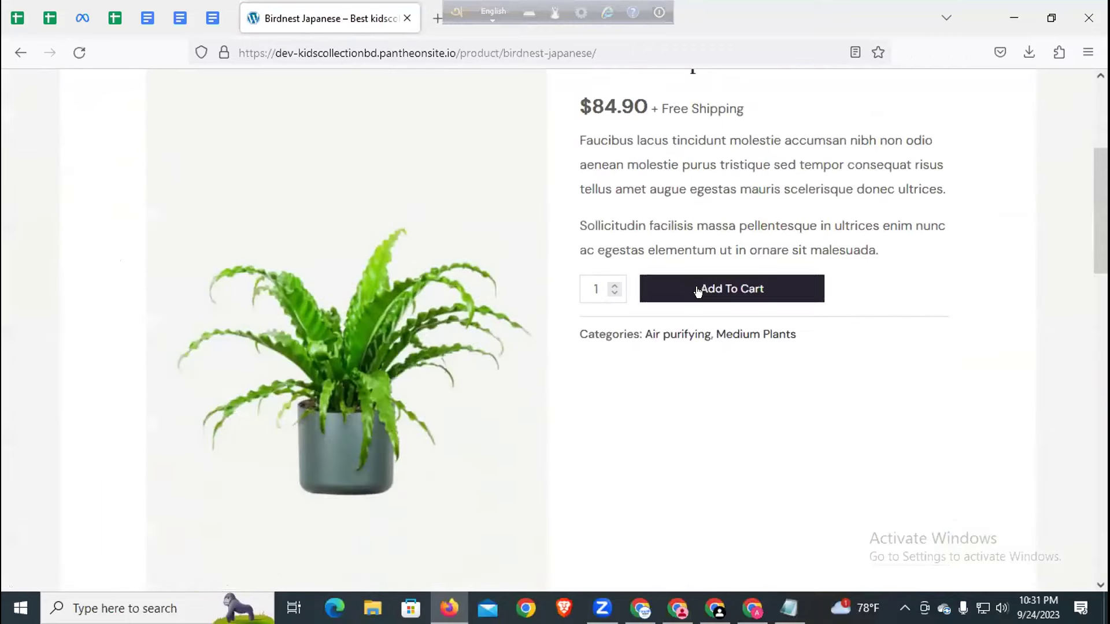
{"action": "left_click", "coordinate": [699, 289]}
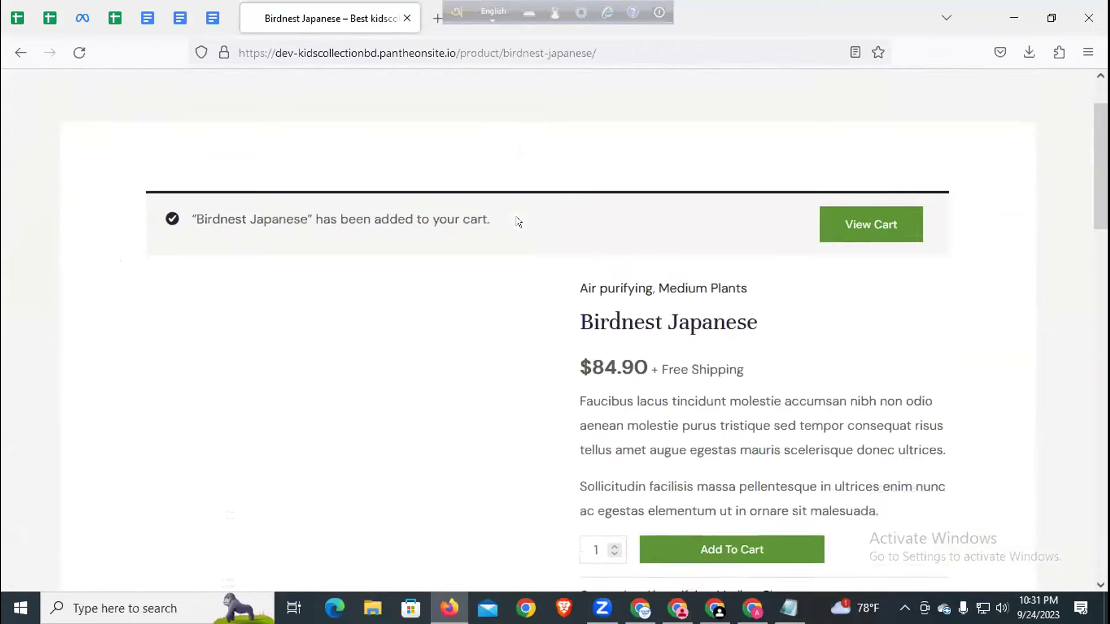
{"action": "left_click", "coordinate": [881, 300]}
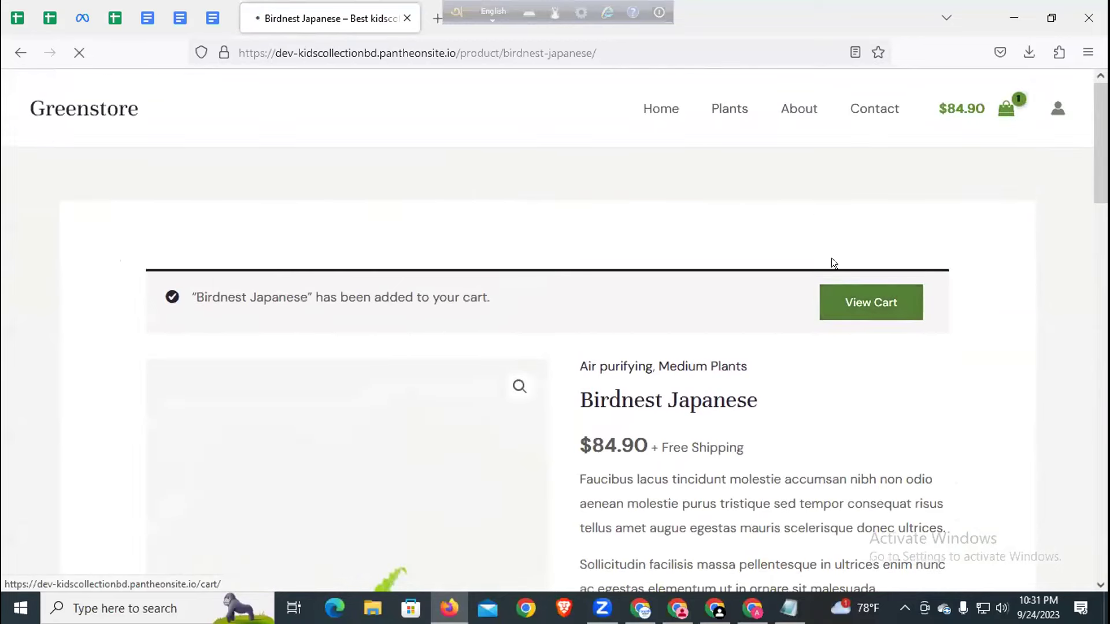
- Reload the cart, proceed to the Checkout billing form, then return to Chrome
{"action": "scroll", "coordinate": [656, 248], "scroll_direction": "down", "scroll_amount": 7}
{"action": "scroll", "coordinate": [677, 272], "scroll_direction": "up", "scroll_amount": 5}
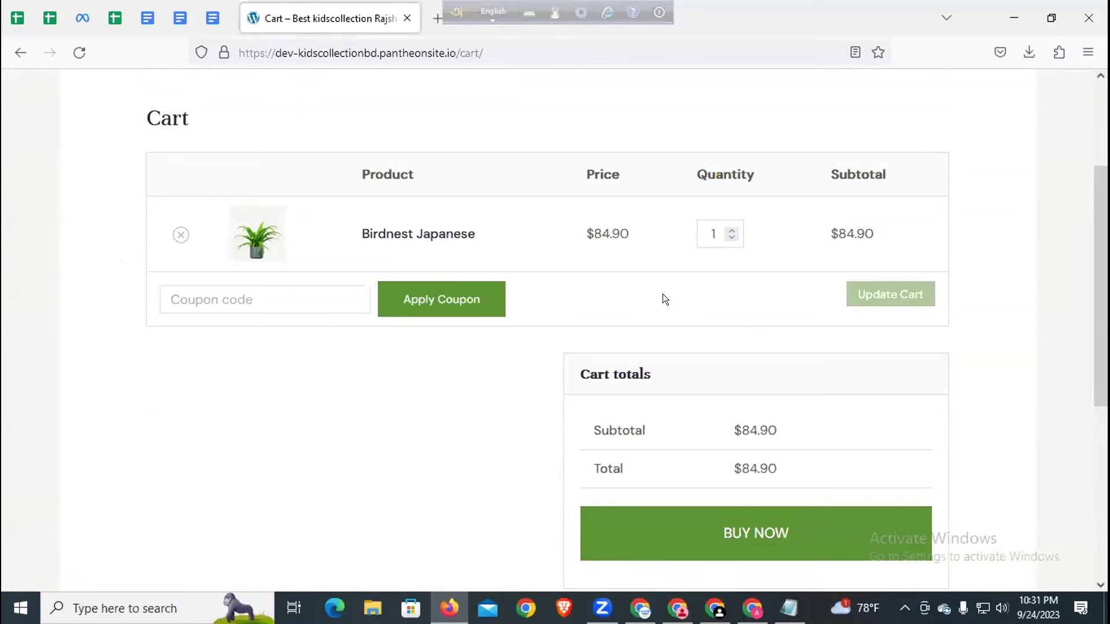
{"action": "scroll", "coordinate": [657, 294], "scroll_direction": "down", "scroll_amount": 5}
{"action": "scroll", "coordinate": [702, 284], "scroll_direction": "up", "scroll_amount": 5}
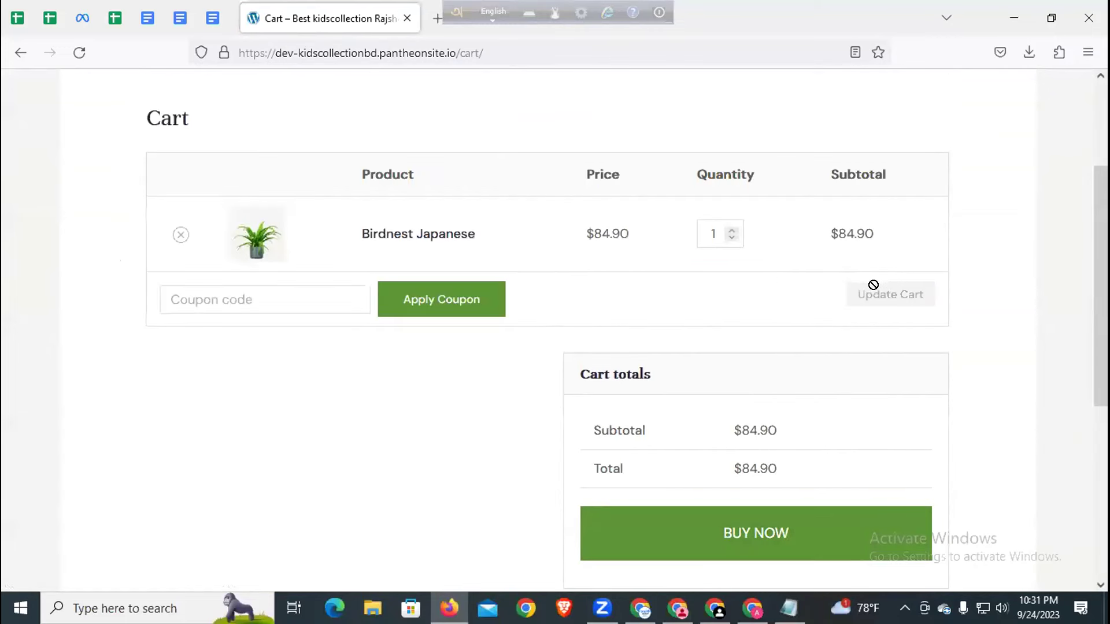
{"action": "scroll", "coordinate": [752, 267], "scroll_direction": "up", "scroll_amount": 3}
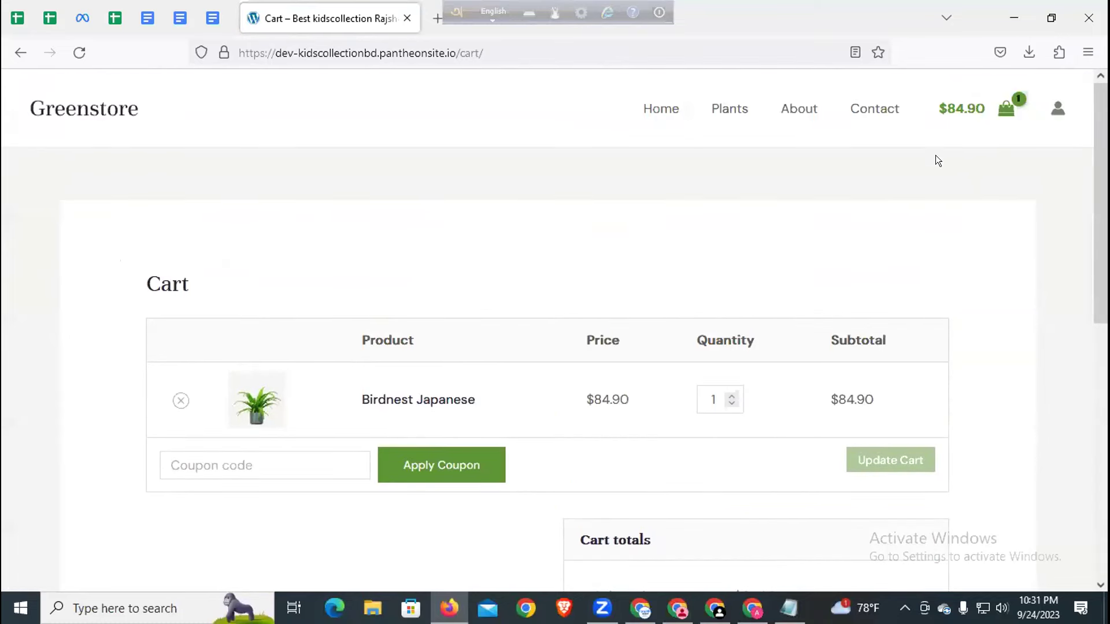
{"action": "left_click", "coordinate": [1009, 107]}
{"action": "scroll", "coordinate": [739, 364], "scroll_direction": "down", "scroll_amount": 4}
{"action": "left_click", "coordinate": [735, 449]}
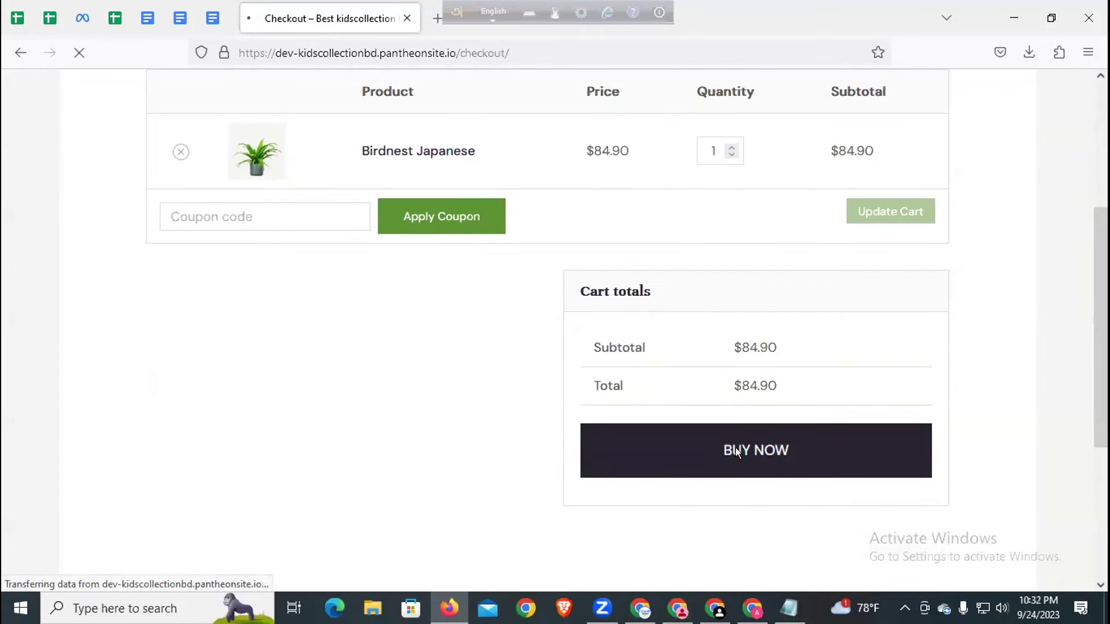
{"action": "scroll", "coordinate": [553, 387], "scroll_direction": "down", "scroll_amount": 4}
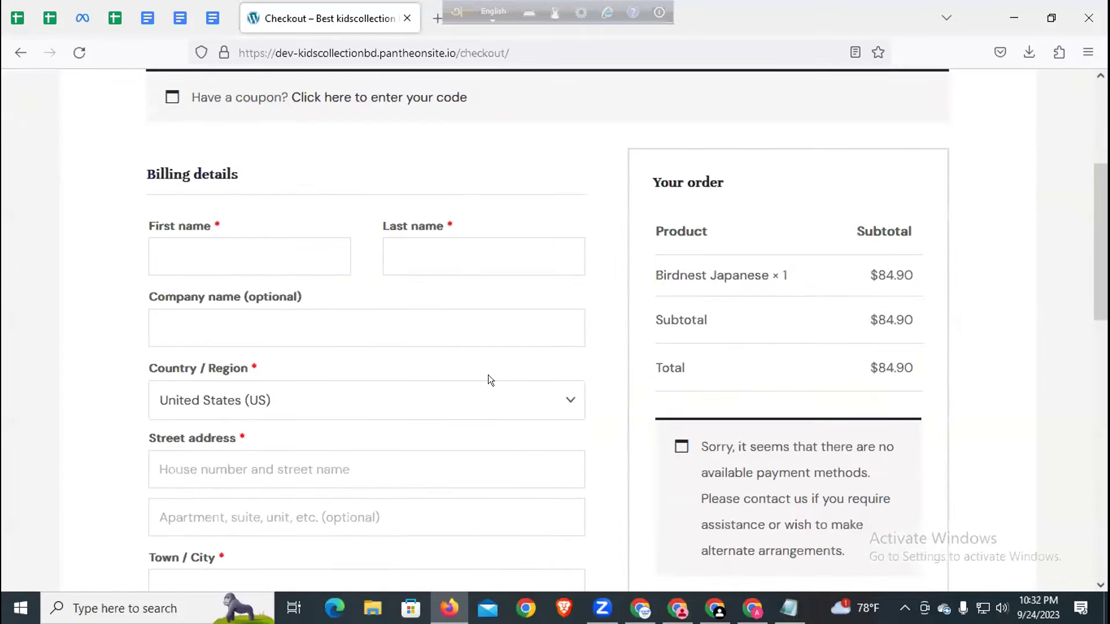
{"action": "scroll", "coordinate": [488, 375], "scroll_direction": "down", "scroll_amount": 5}
{"action": "scroll", "coordinate": [696, 268], "scroll_direction": "up", "scroll_amount": 8}
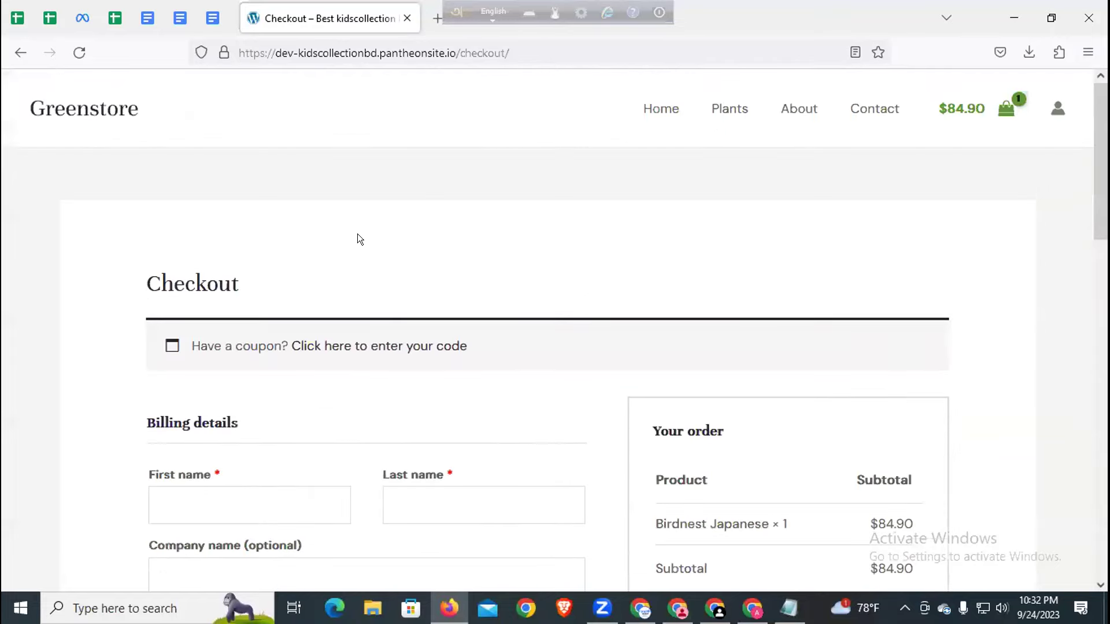
{"action": "left_click", "coordinate": [746, 601]}
- Open the WordPress site admin from Pantheon and select the wp-admin address in the saved notes
{"action": "left_click", "coordinate": [385, 12]}
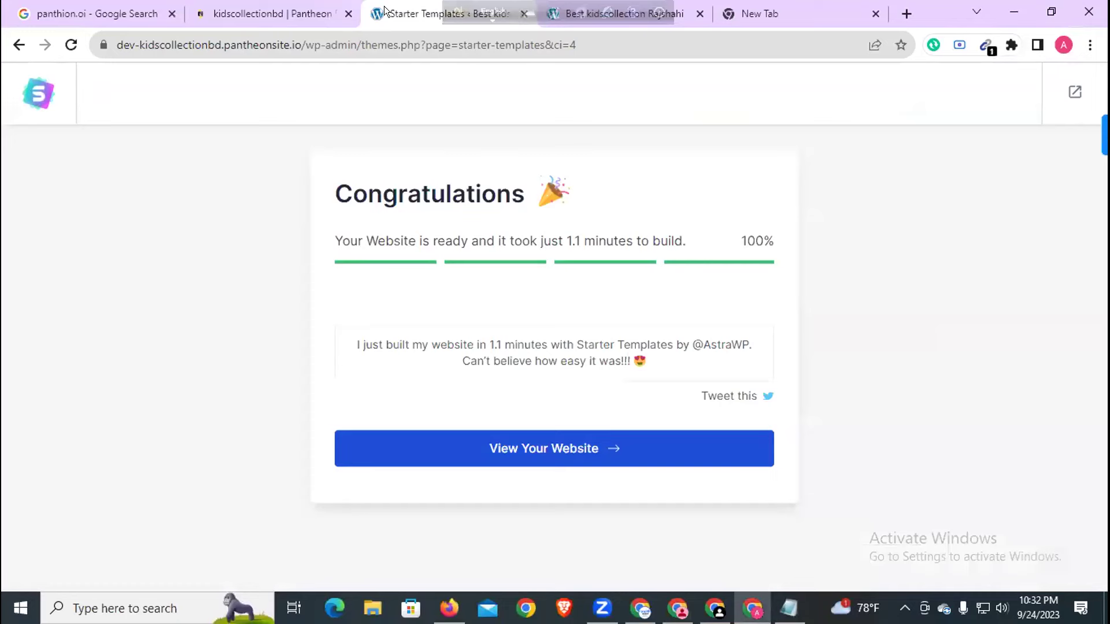
{"action": "left_click", "coordinate": [541, 16]}
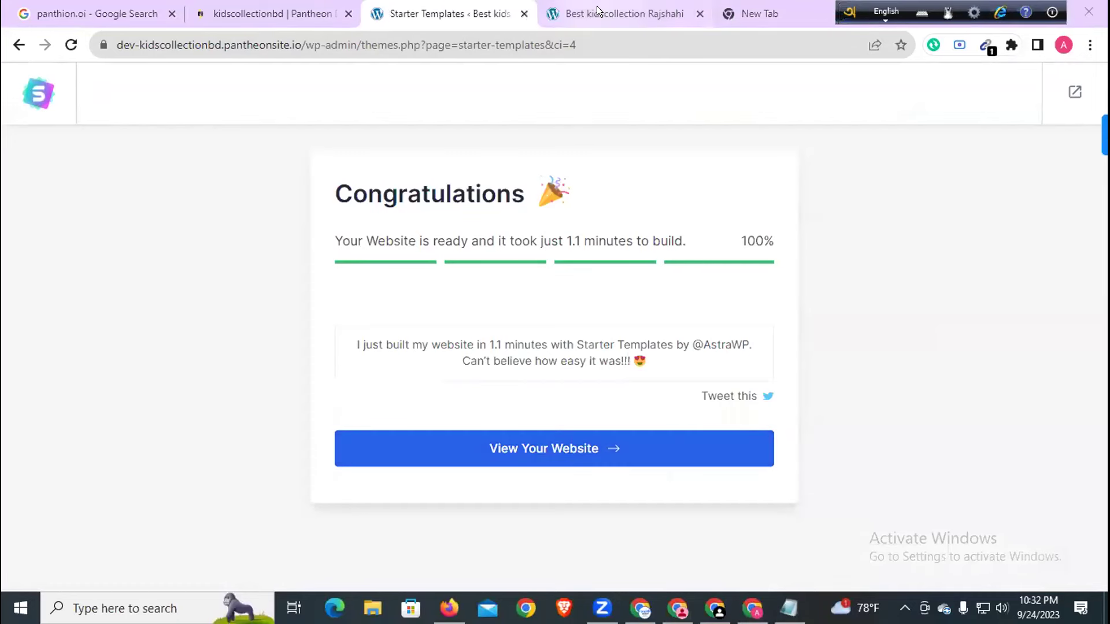
{"action": "scroll", "coordinate": [329, 138], "scroll_direction": "up", "scroll_amount": 6}
{"action": "left_click", "coordinate": [449, 8]}
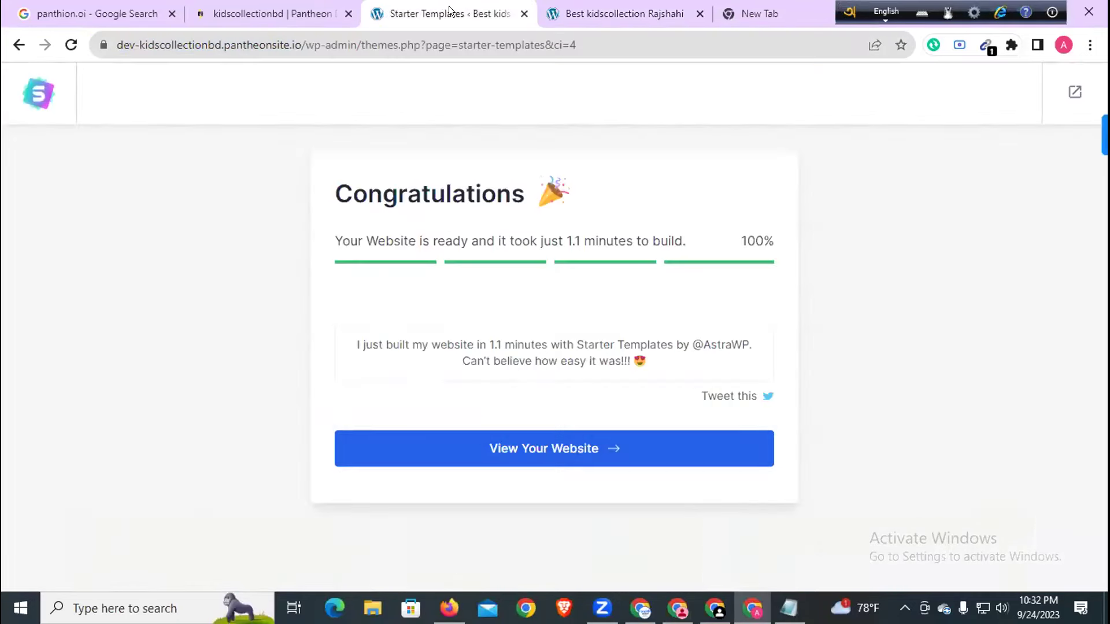
{"action": "left_click", "coordinate": [255, 11]}
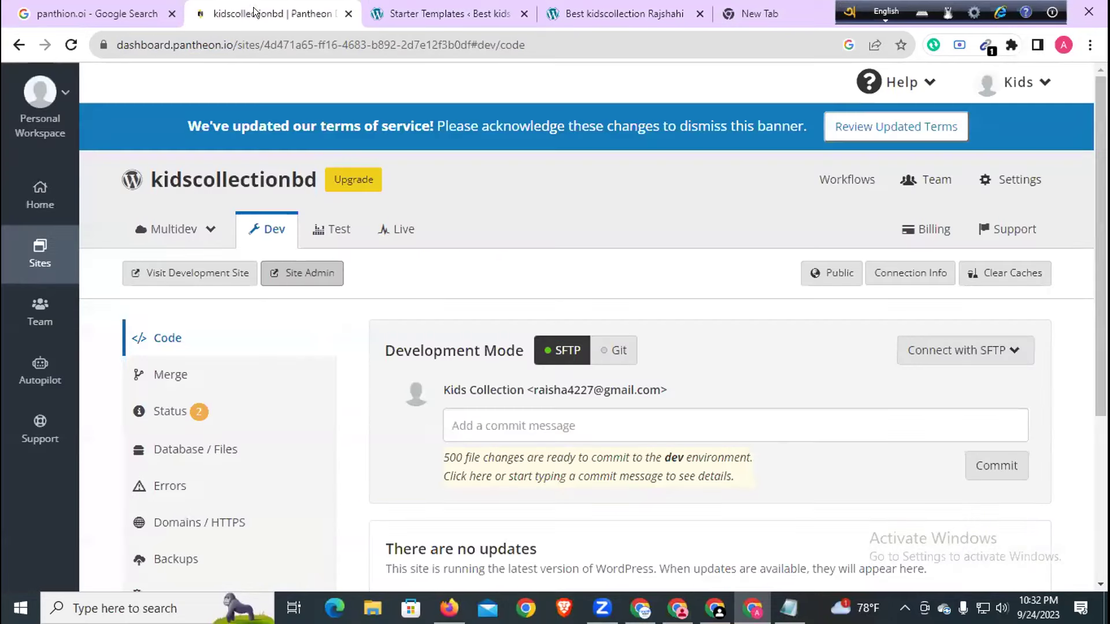
{"action": "left_click", "coordinate": [295, 273]}
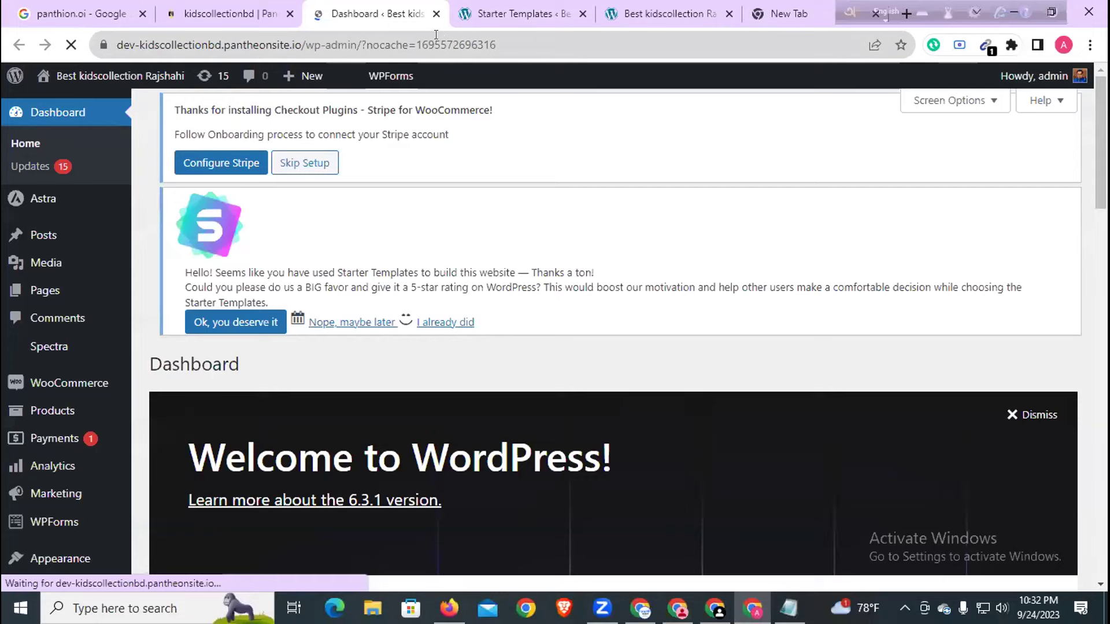
{"action": "left_click", "coordinate": [789, 608]}
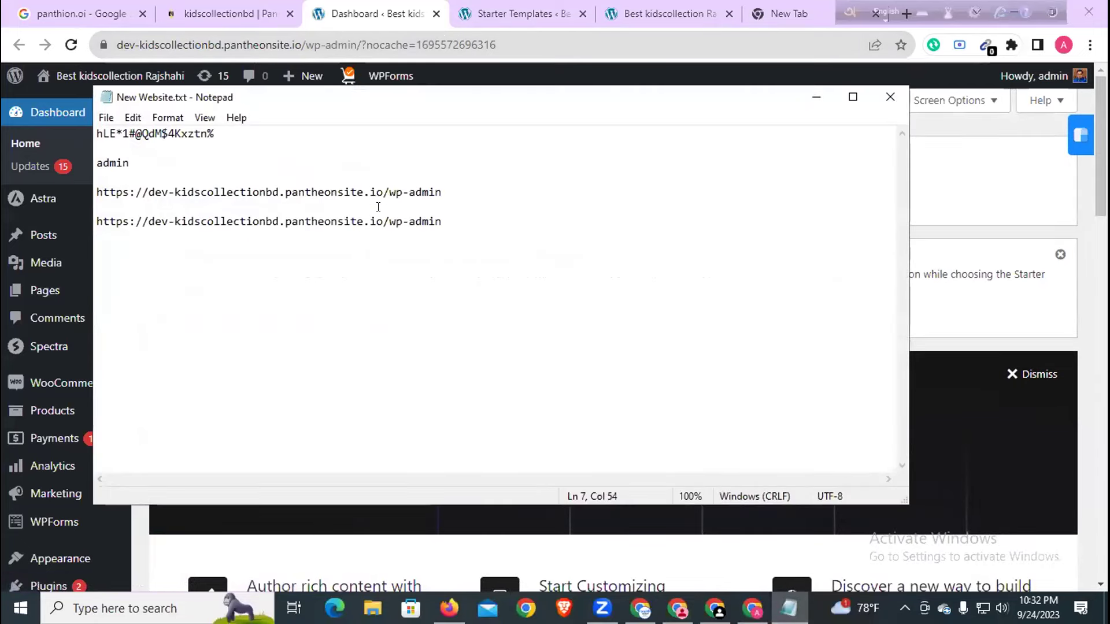
{"action": "left_click_drag", "start_coordinate": [444, 192], "coordinate": [88, 187]}
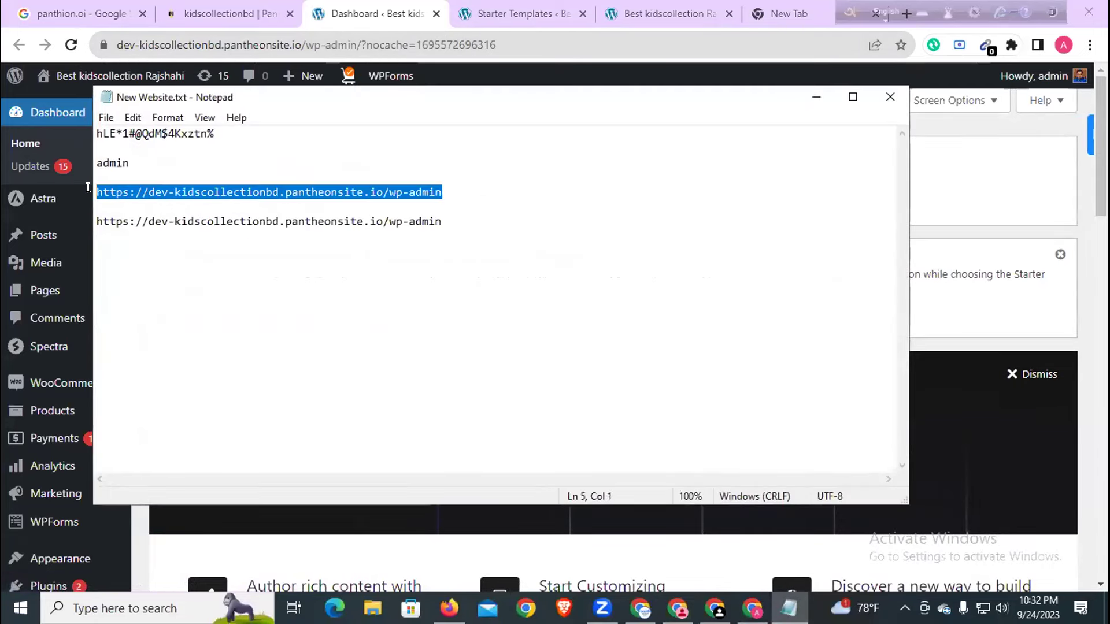
- Close the Starter Templates tab, choosing Leave, and return to the WordPress Dashboard tab
{"action": "left_click", "coordinate": [639, 11]}
{"action": "left_click", "coordinate": [578, 14]}
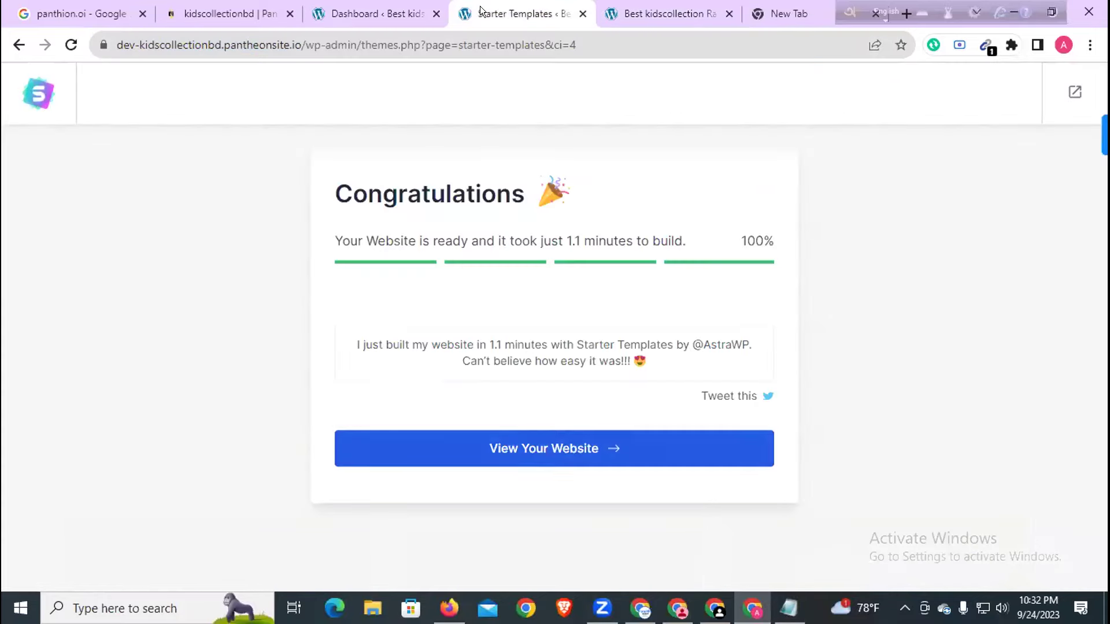
{"action": "left_click", "coordinate": [583, 14]}
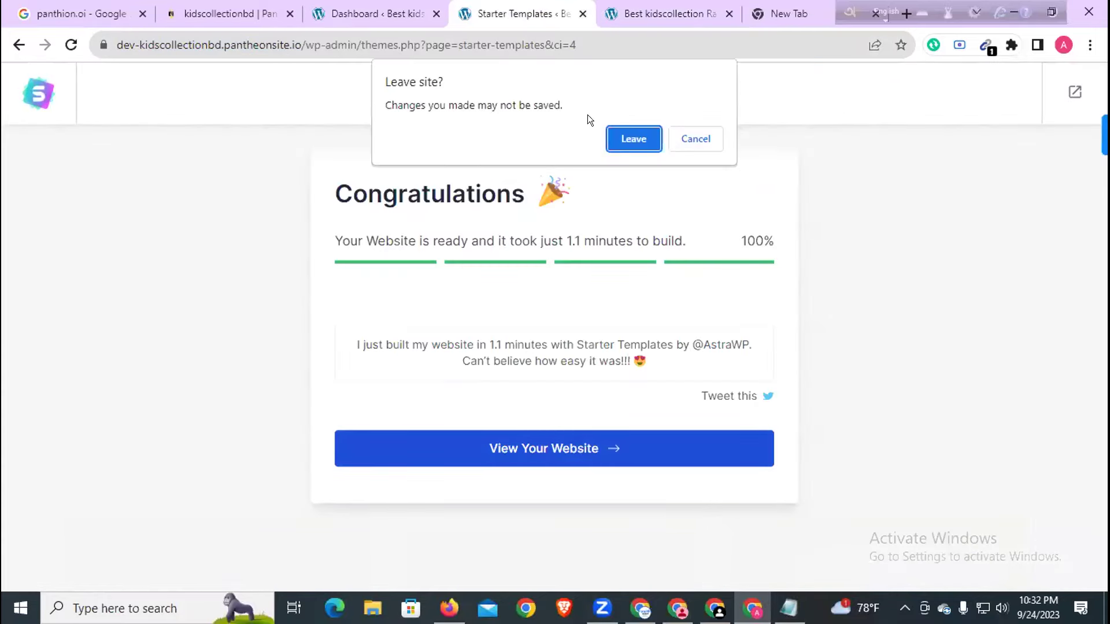
{"action": "left_click", "coordinate": [632, 139]}
{"action": "left_click", "coordinate": [411, 8]}
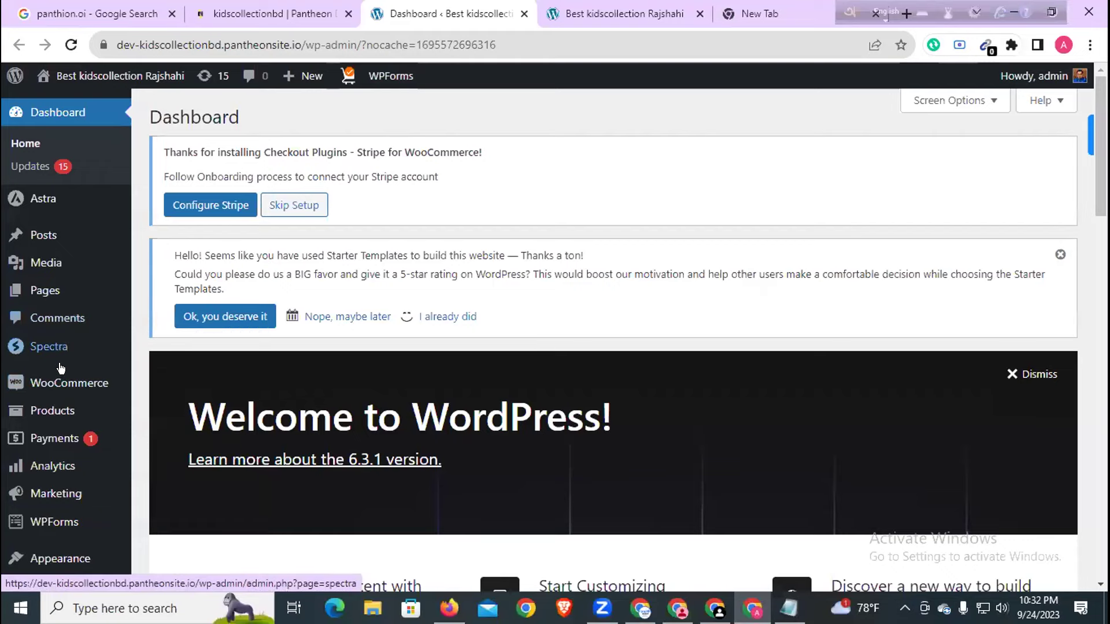
- Go to the Add New Plugins page from the admin menu
{"action": "scroll", "coordinate": [35, 375], "scroll_direction": "down", "scroll_amount": 3}
{"action": "mouse_move", "coordinate": [48, 458]}
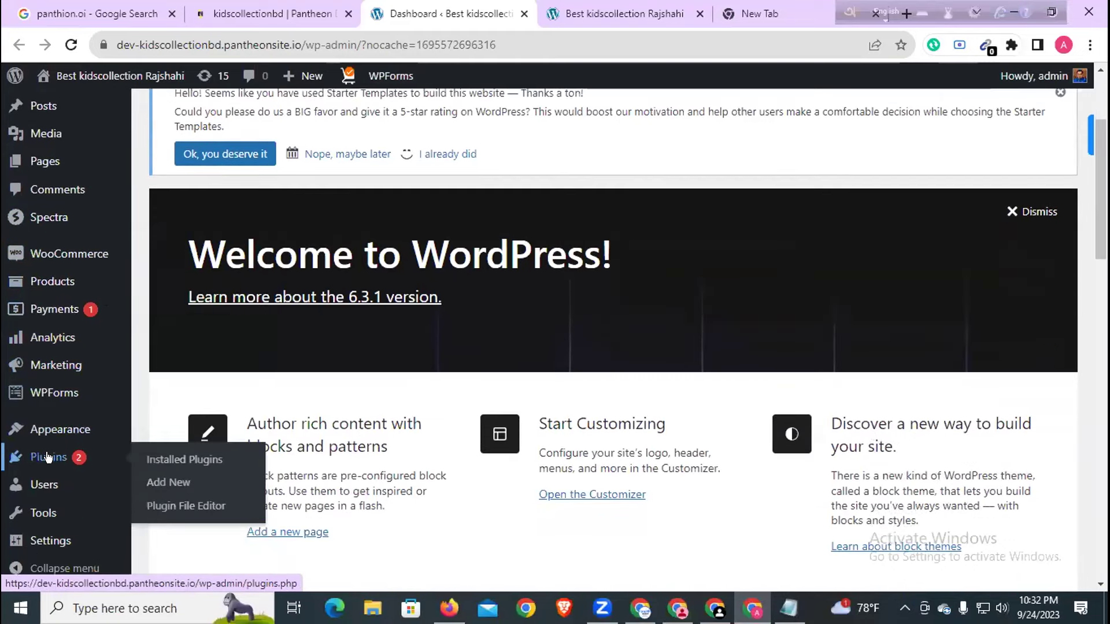
{"action": "left_click", "coordinate": [178, 483]}
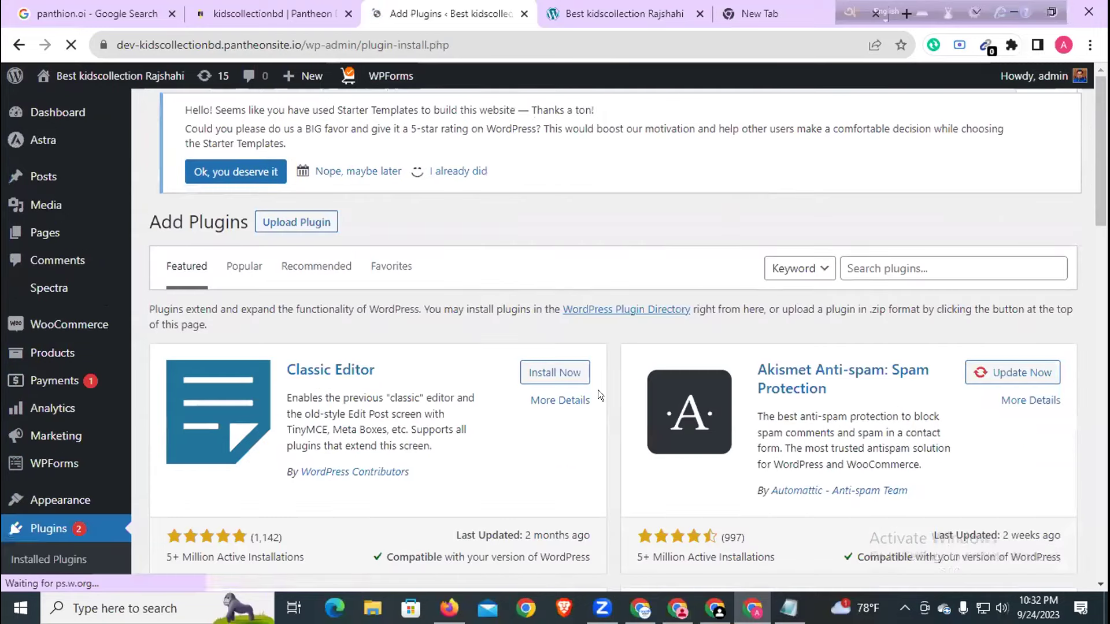
- Search plugins for 'bangla payment', then install and activate SoftTech-IT bKash, Rocket, Nagad
{"action": "left_click", "coordinate": [922, 270]}
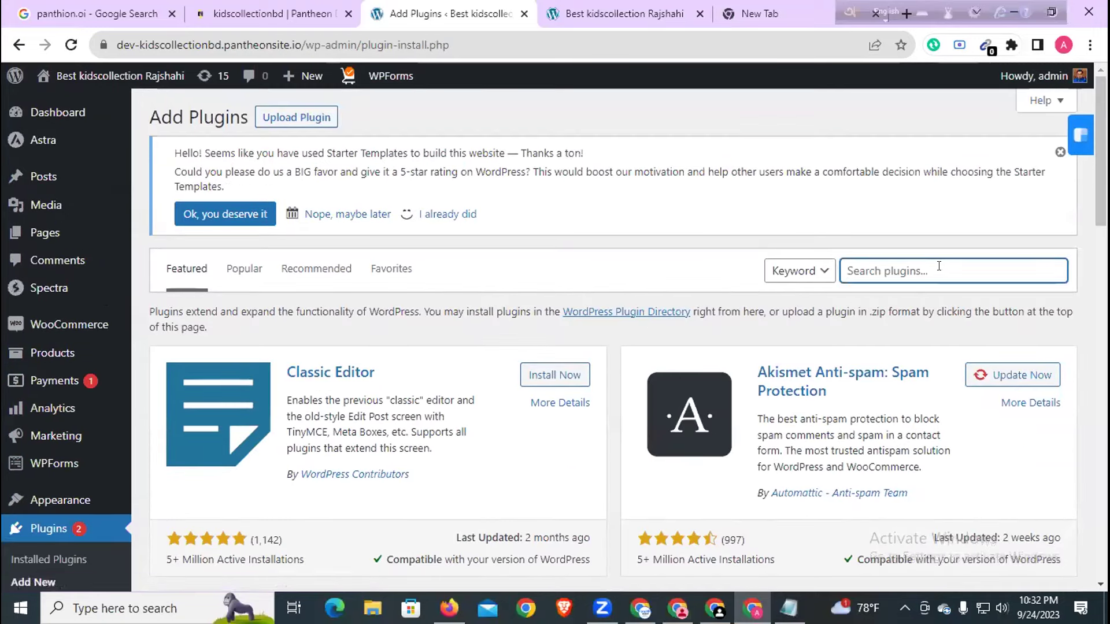
{"action": "type", "text": "ban"}
{"action": "key", "text": "BackSpace"}
{"action": "key", "text": "BackSpace"}
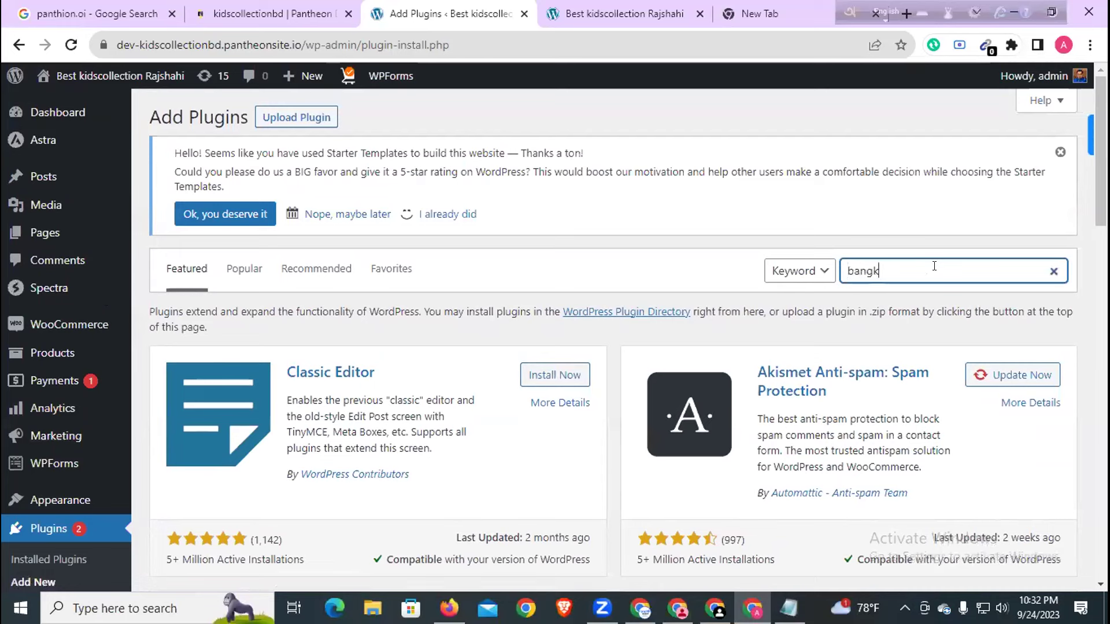
{"action": "type", "text": "l"}
{"action": "key", "text": "BackSpace"}
{"action": "type", "text": "la payment"}
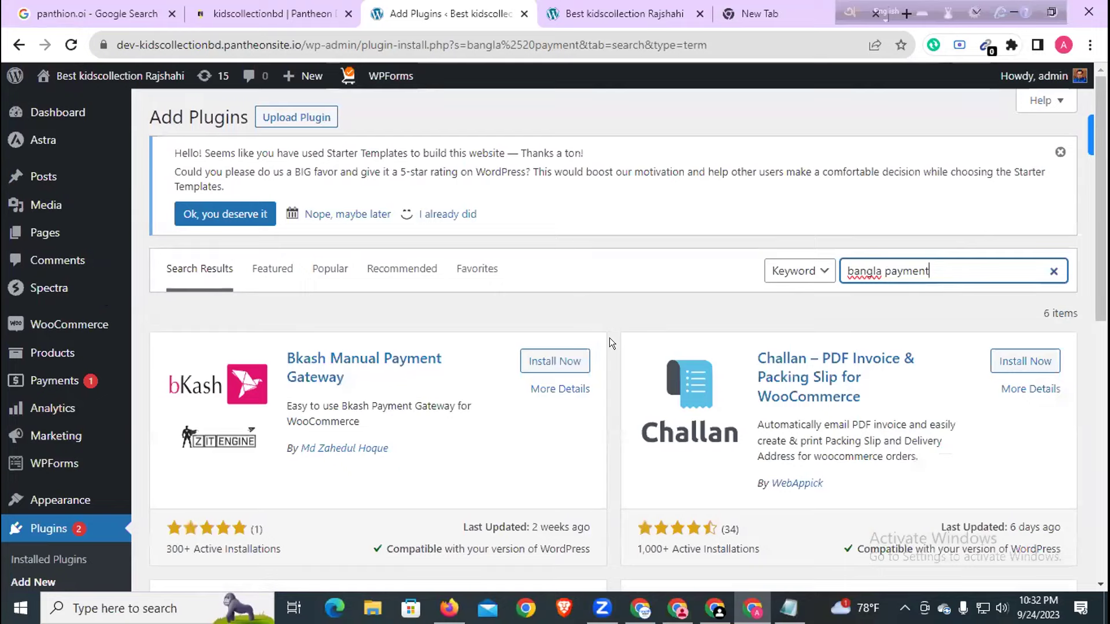
{"action": "scroll", "coordinate": [610, 339], "scroll_direction": "down", "scroll_amount": 4}
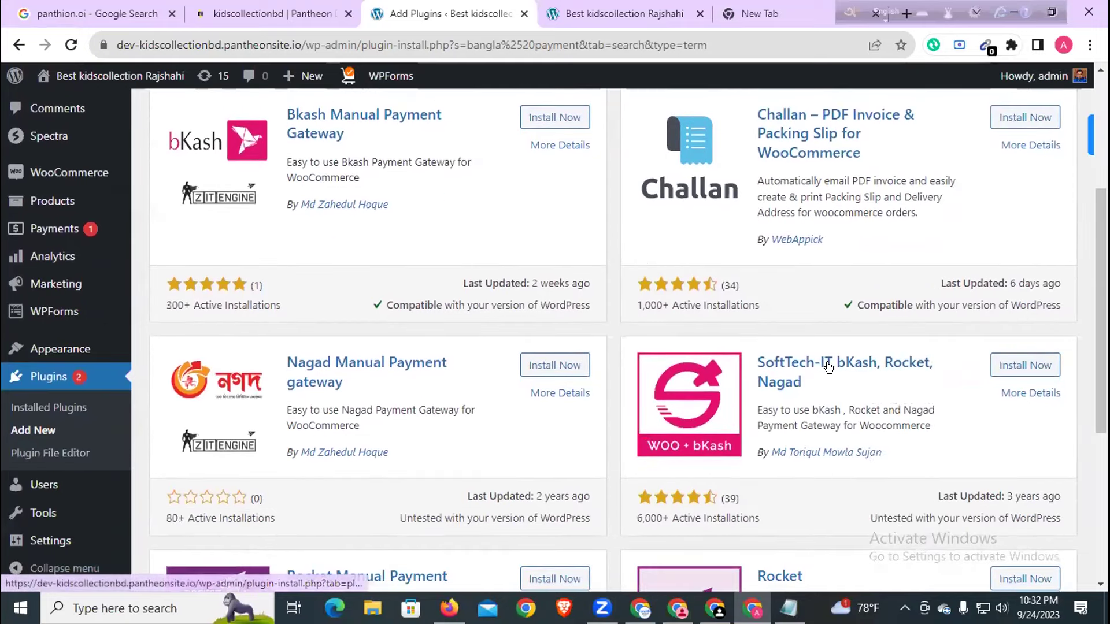
{"action": "scroll", "coordinate": [923, 364], "scroll_direction": "down", "scroll_amount": 1}
{"action": "left_click", "coordinate": [1022, 284]}
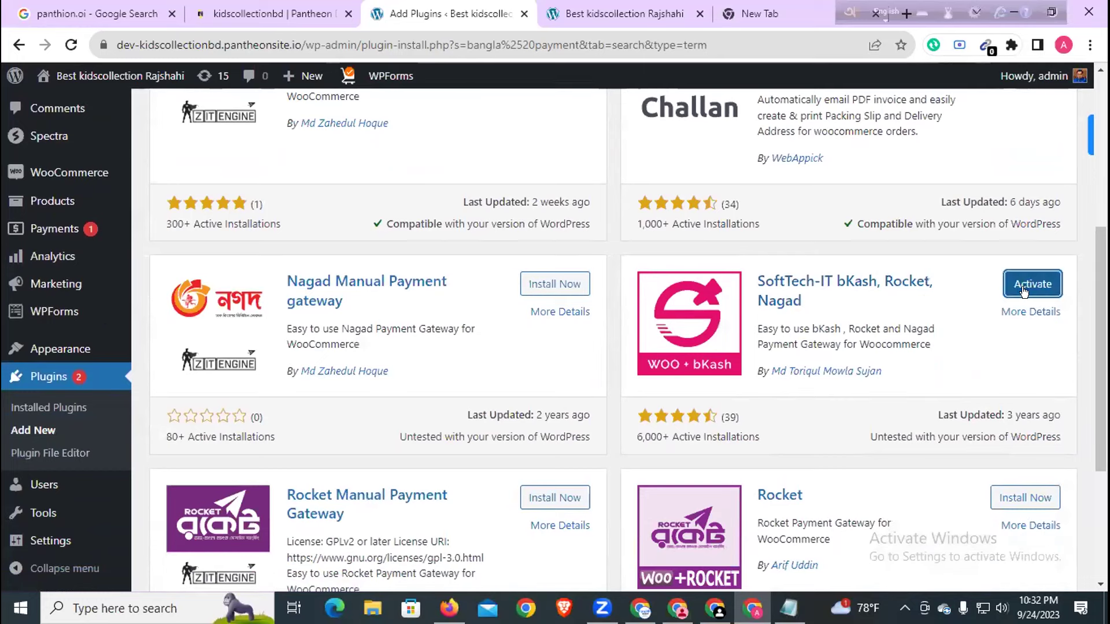
{"action": "left_click", "coordinate": [1026, 287]}
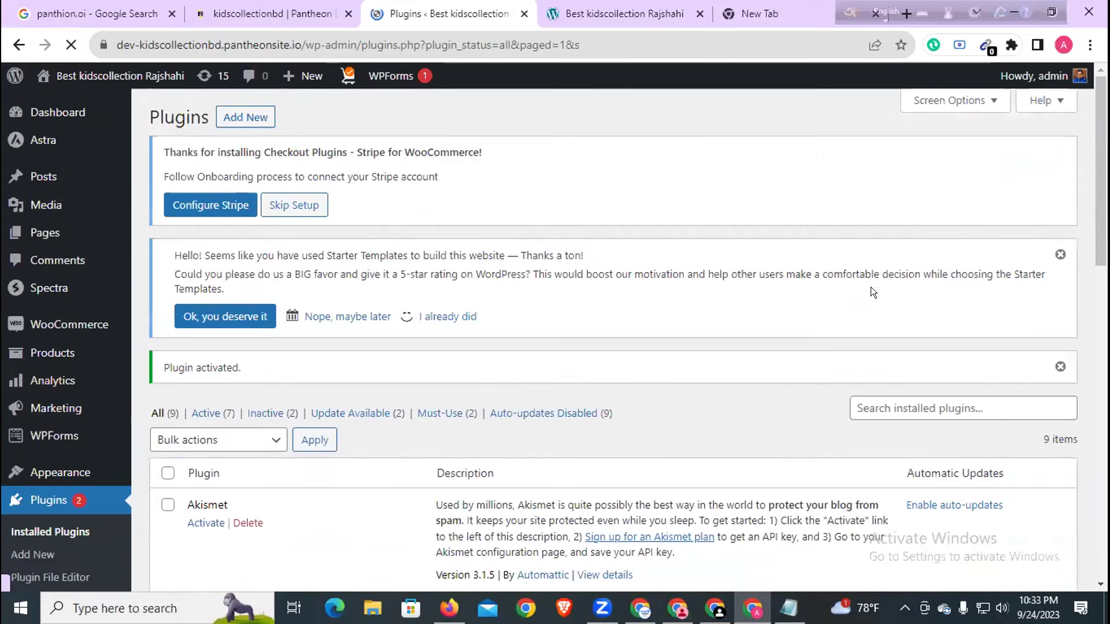
- Reload the site homepage and the Firefox checkout page to check the bKash, Rocket and Nagad options
{"action": "left_click", "coordinate": [629, 12]}
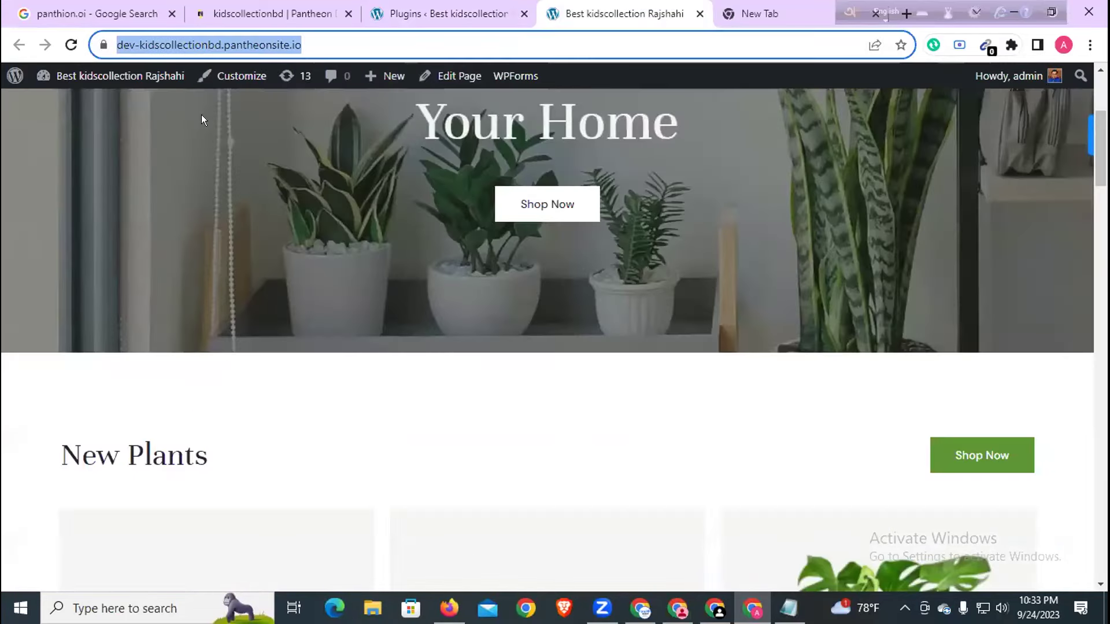
{"action": "key", "text": "Return"}
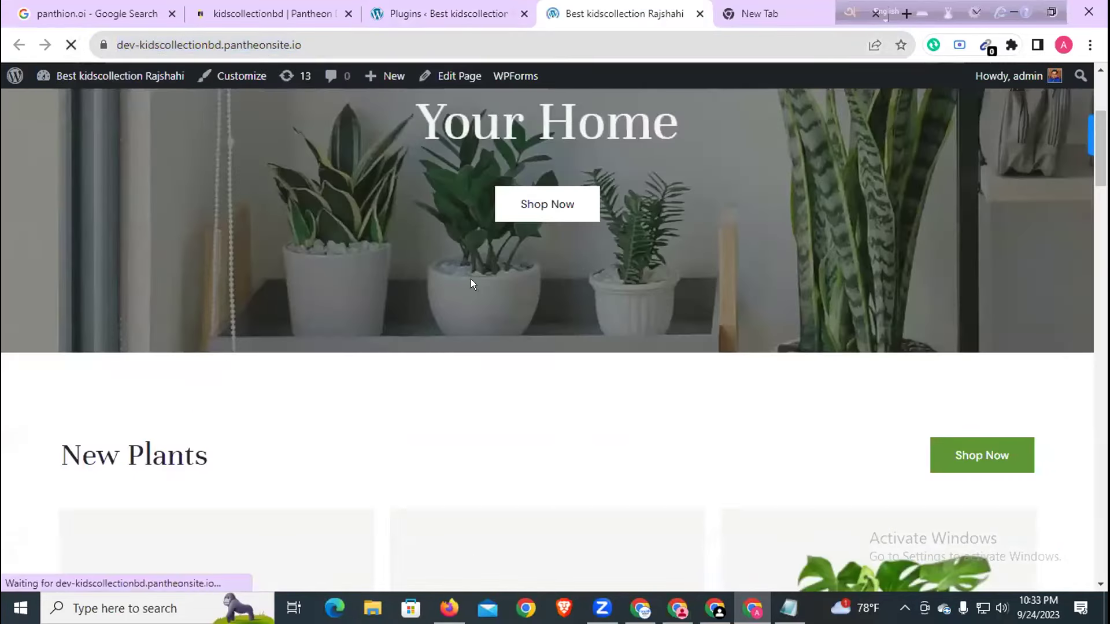
{"action": "left_click", "coordinate": [449, 609]}
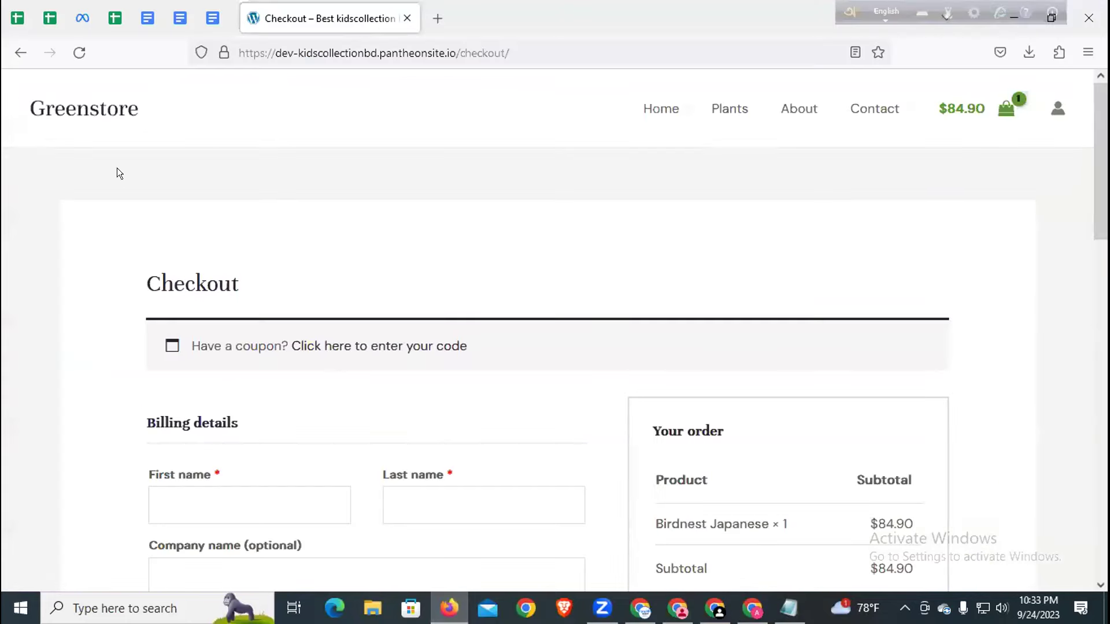
{"action": "left_click", "coordinate": [81, 53]}
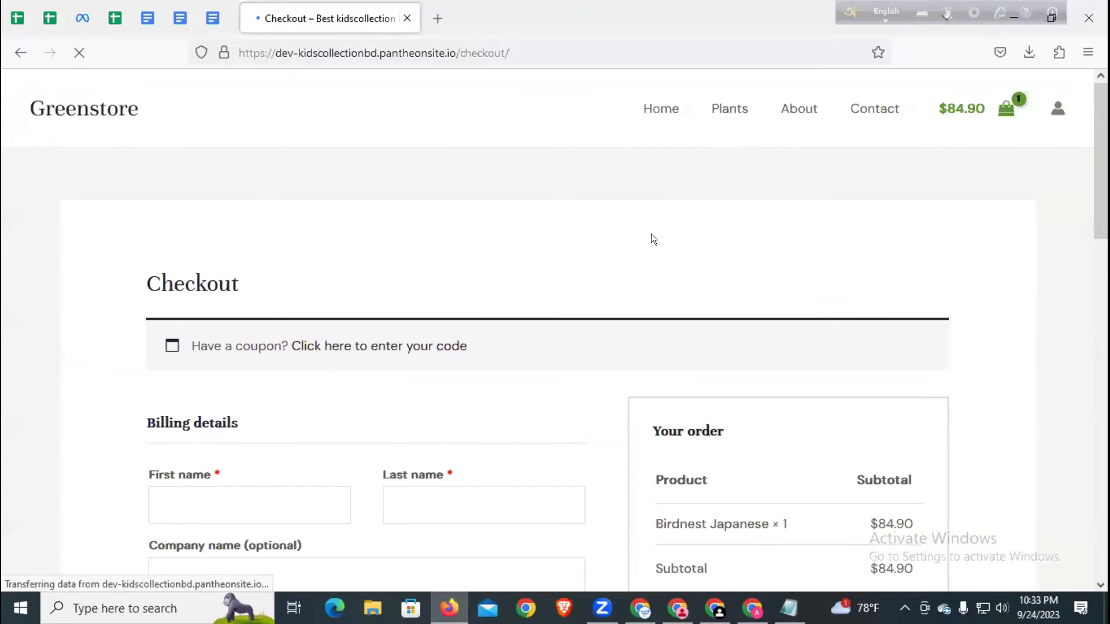
{"action": "scroll", "coordinate": [638, 254], "scroll_direction": "down", "scroll_amount": 7}
{"action": "scroll", "coordinate": [638, 252], "scroll_direction": "down", "scroll_amount": 6}
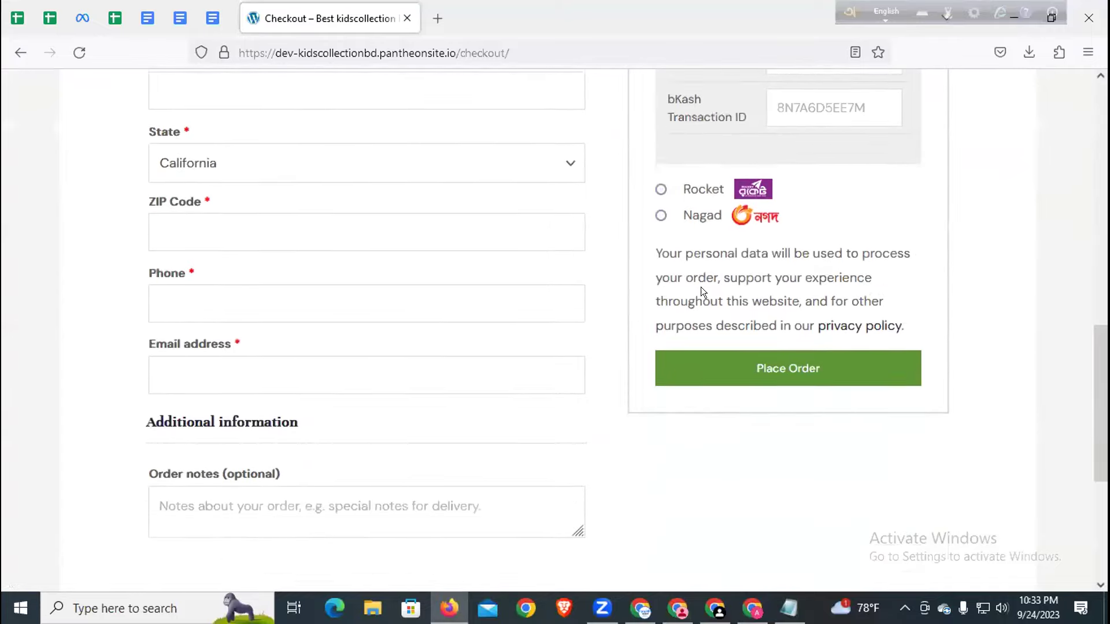
{"action": "scroll", "coordinate": [700, 286], "scroll_direction": "up", "scroll_amount": 11}
{"action": "left_click_drag", "start_coordinate": [850, 6], "coordinate": [620, 6]}
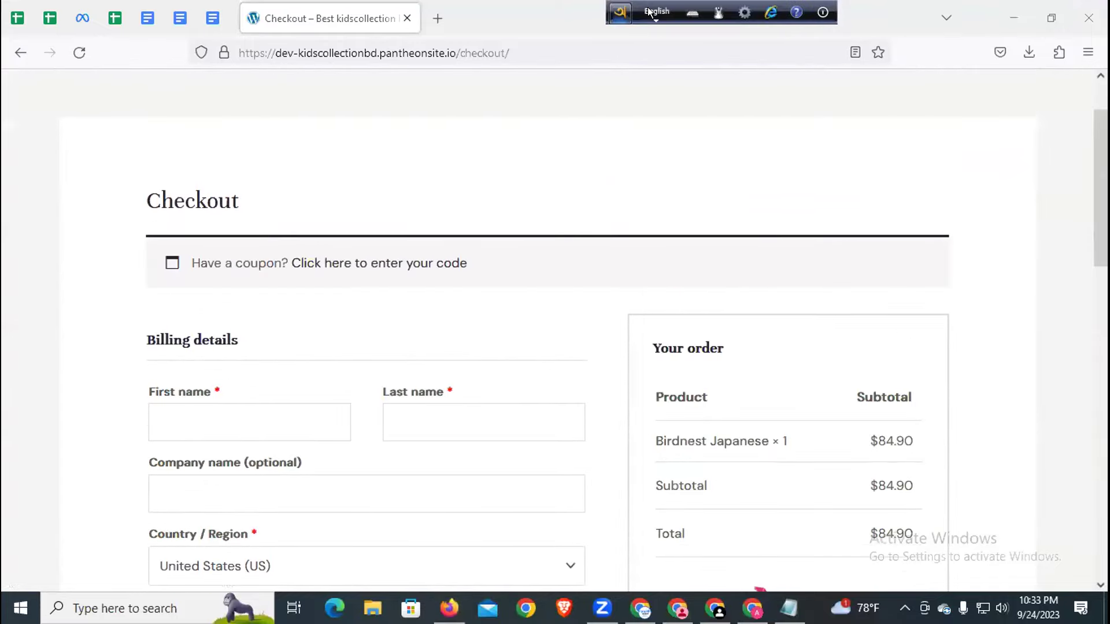
- Tidy the Chrome windows and tabs, merging the stray tab, then bring up Meta Business Suite
{"action": "left_click", "coordinate": [1006, 10]}
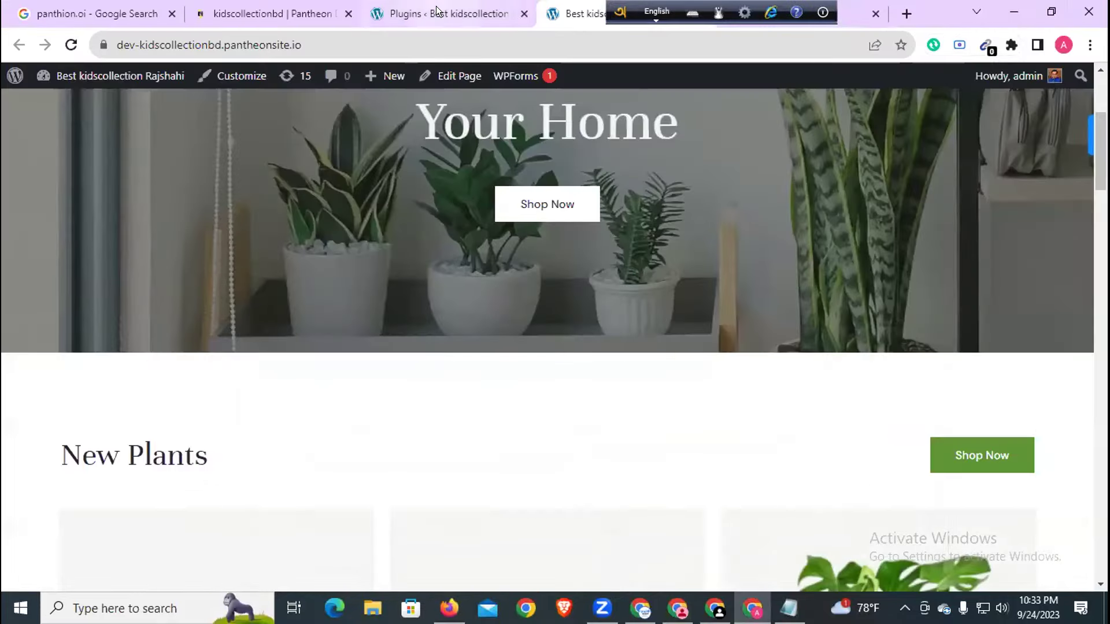
{"action": "left_click", "coordinate": [435, 12]}
{"action": "left_click", "coordinate": [270, 11]}
{"action": "left_click", "coordinate": [439, 13]}
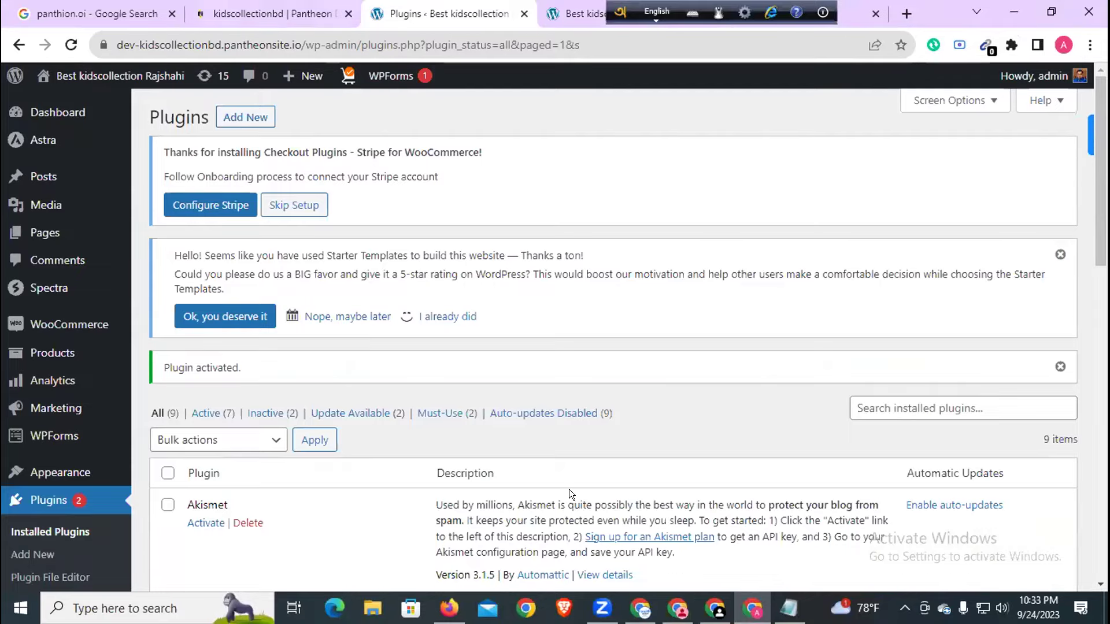
{"action": "left_click", "coordinate": [677, 608]}
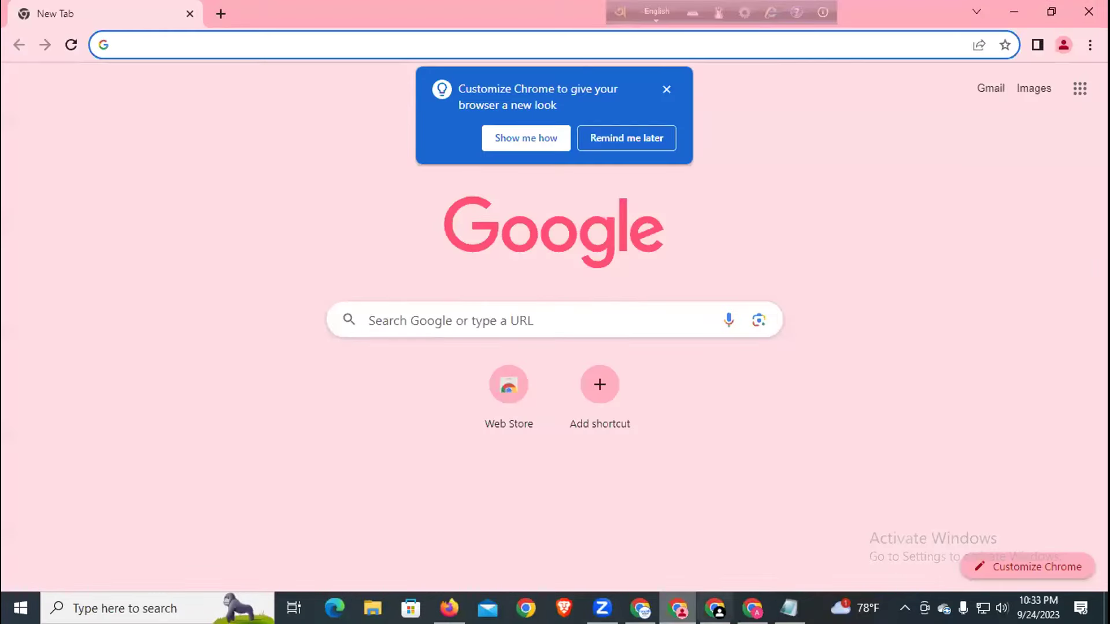
{"action": "left_click", "coordinate": [711, 607]}
{"action": "left_click", "coordinate": [727, 604]}
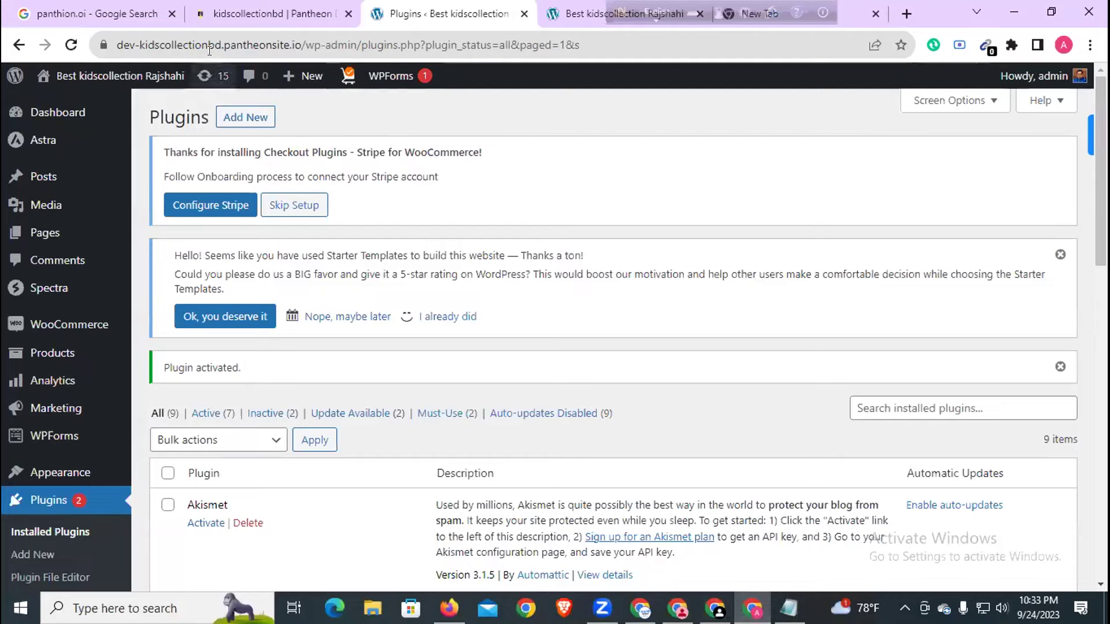
{"action": "left_click", "coordinate": [203, 12]}
{"action": "left_click_drag", "start_coordinate": [481, 11], "coordinate": [627, 11]}
{"action": "left_click", "coordinate": [627, 12]}
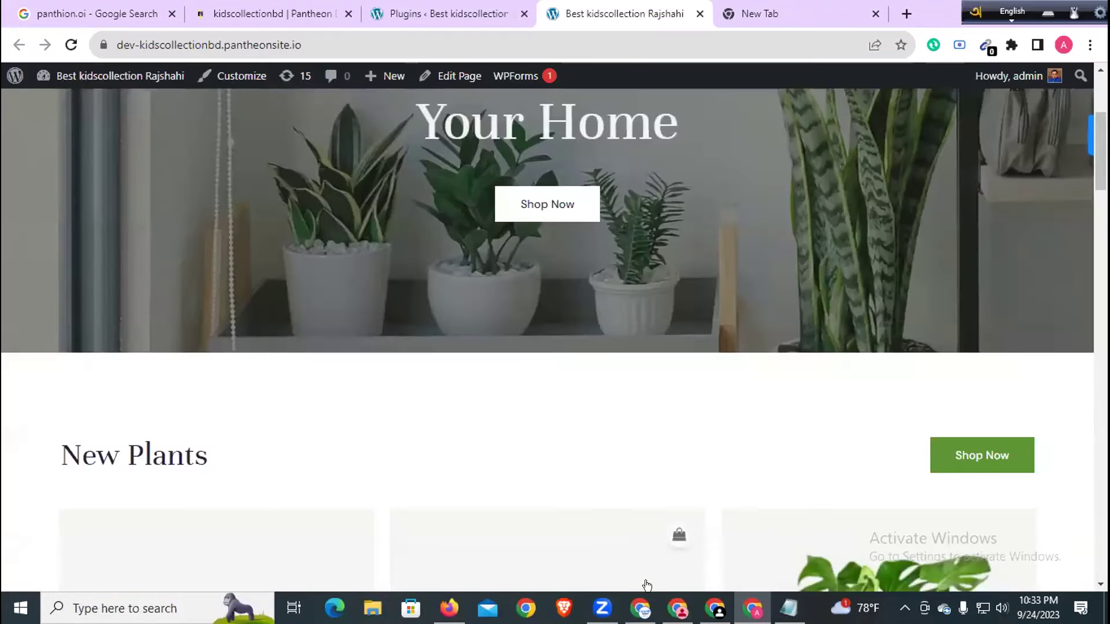
{"action": "left_click", "coordinate": [641, 607]}
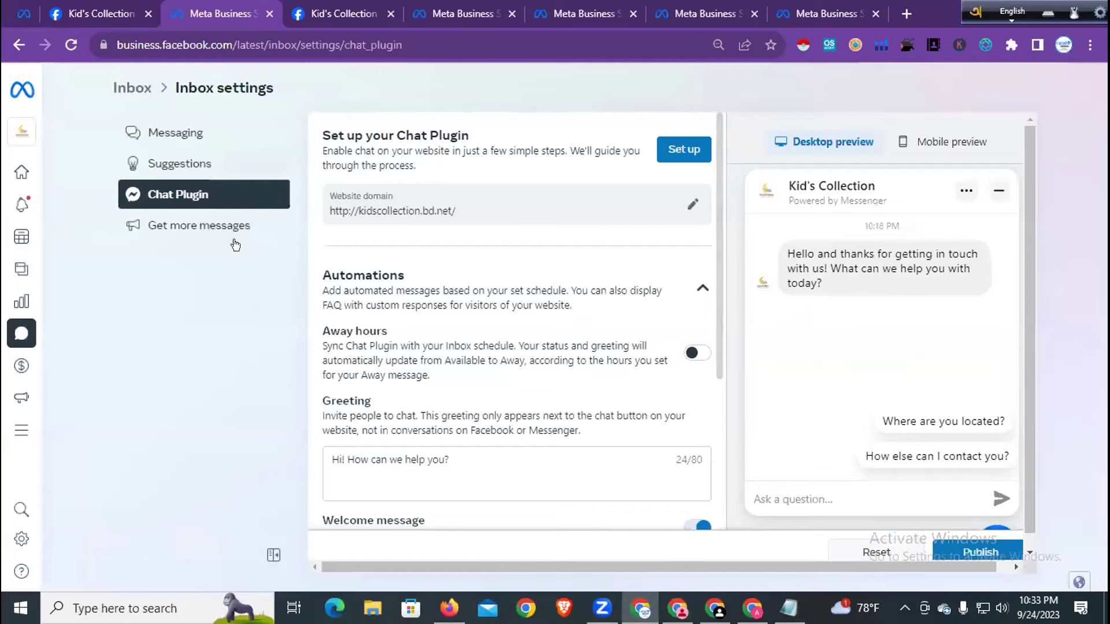
{"action": "left_click", "coordinate": [26, 332]}
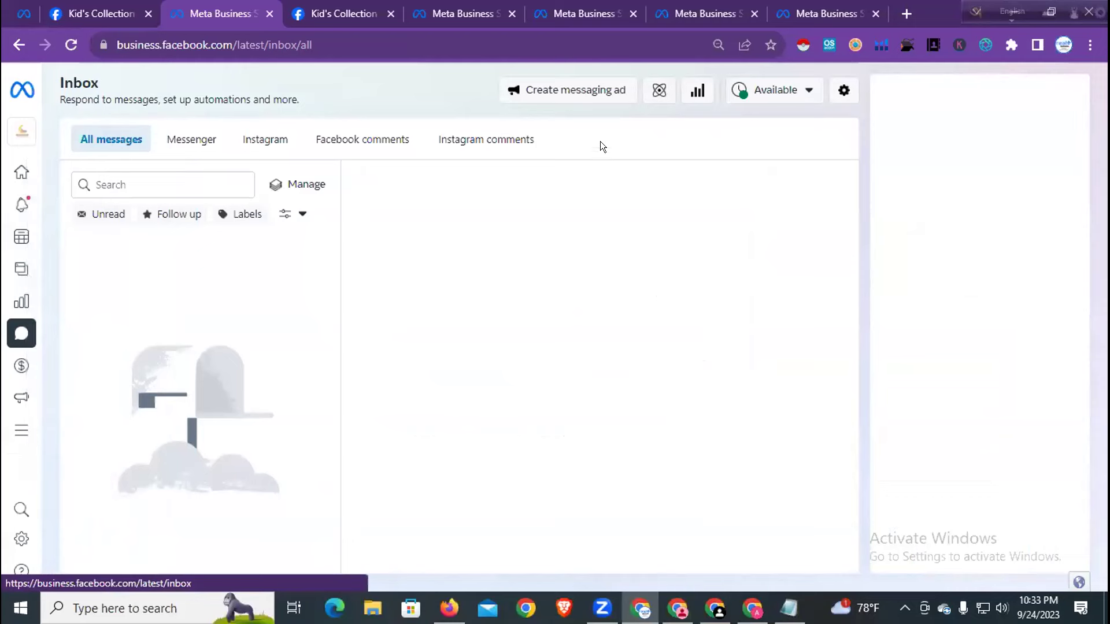
{"action": "left_click", "coordinate": [842, 91]}
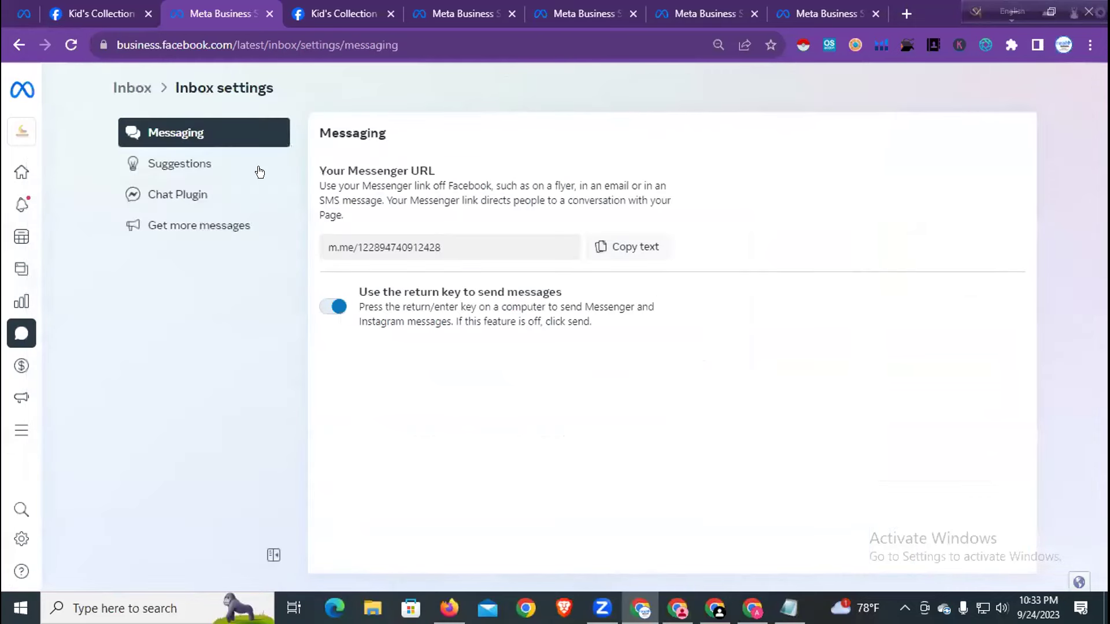
{"action": "left_click", "coordinate": [195, 194]}
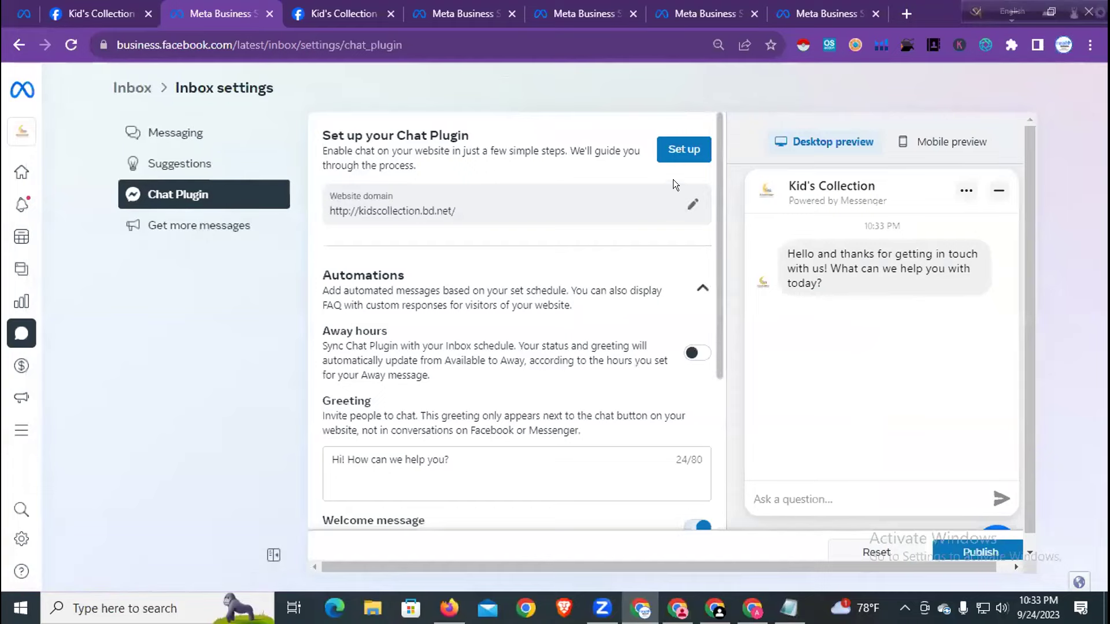
{"action": "left_click", "coordinate": [672, 149]}
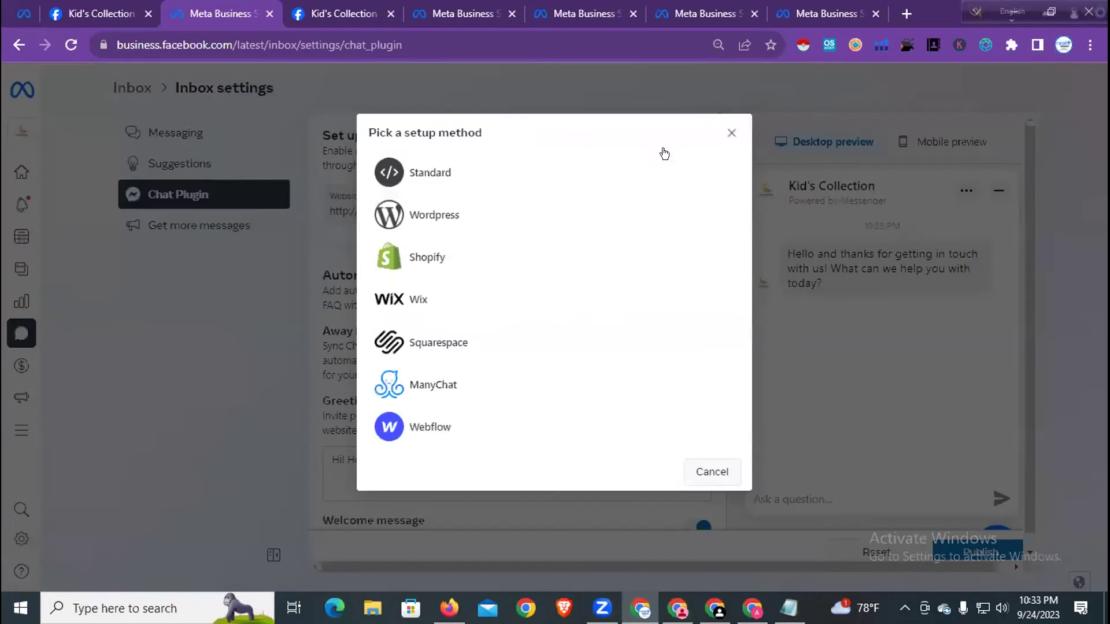
{"action": "left_click", "coordinate": [489, 212]}
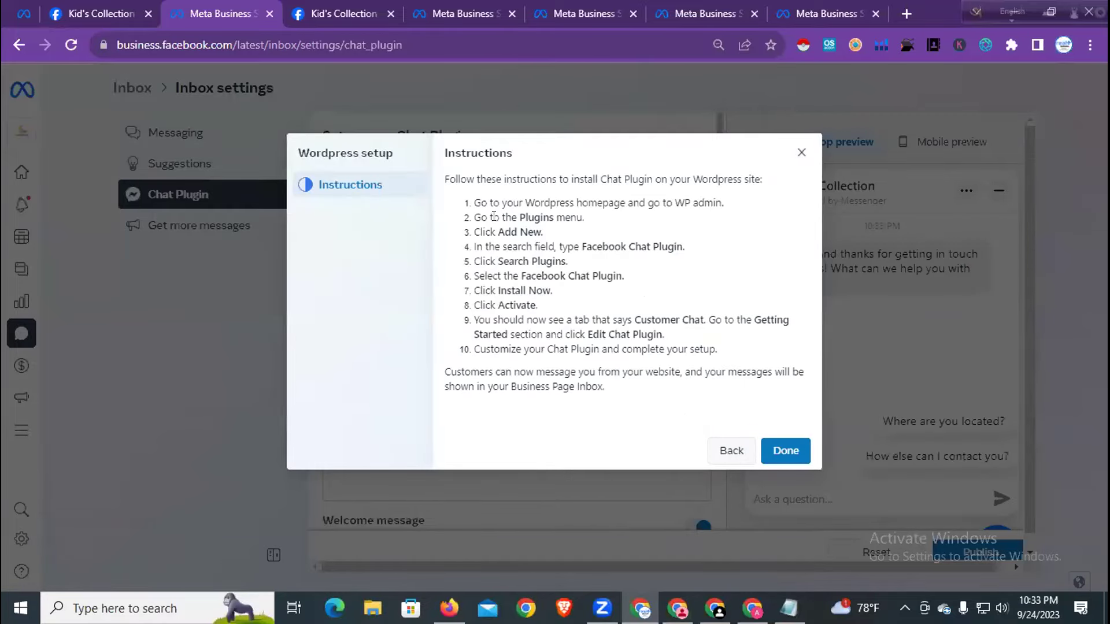
{"action": "left_click_drag", "start_coordinate": [515, 215], "coordinate": [599, 219]}
{"action": "left_click_drag", "start_coordinate": [497, 232], "coordinate": [675, 244]}
{"action": "right_click", "coordinate": [648, 245]}
{"action": "left_click", "coordinate": [660, 249]}
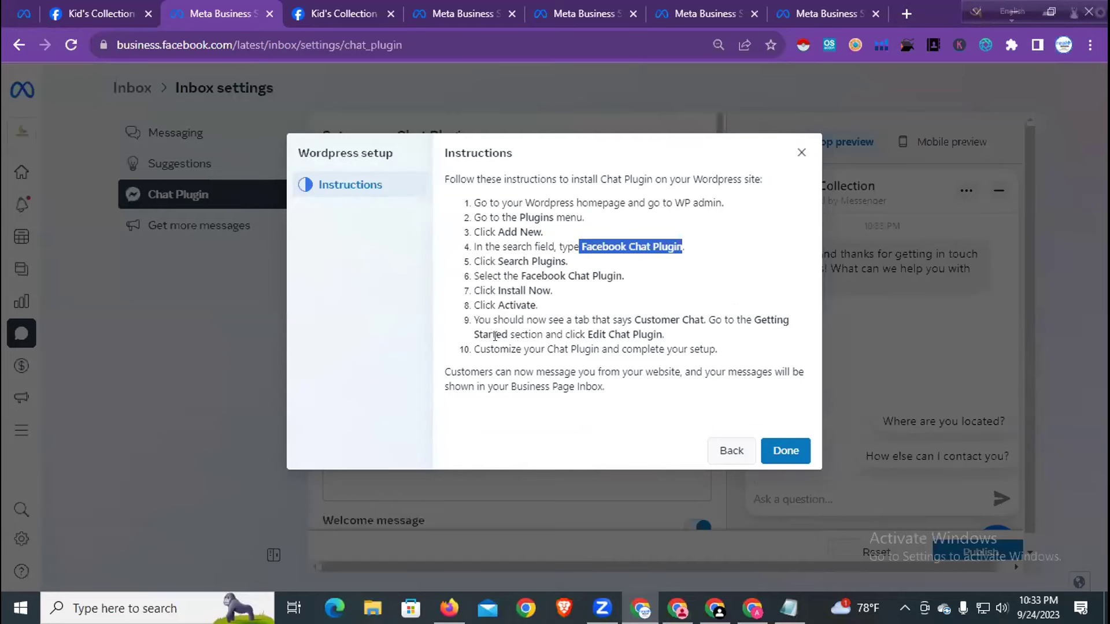
{"action": "left_click", "coordinate": [783, 450]}
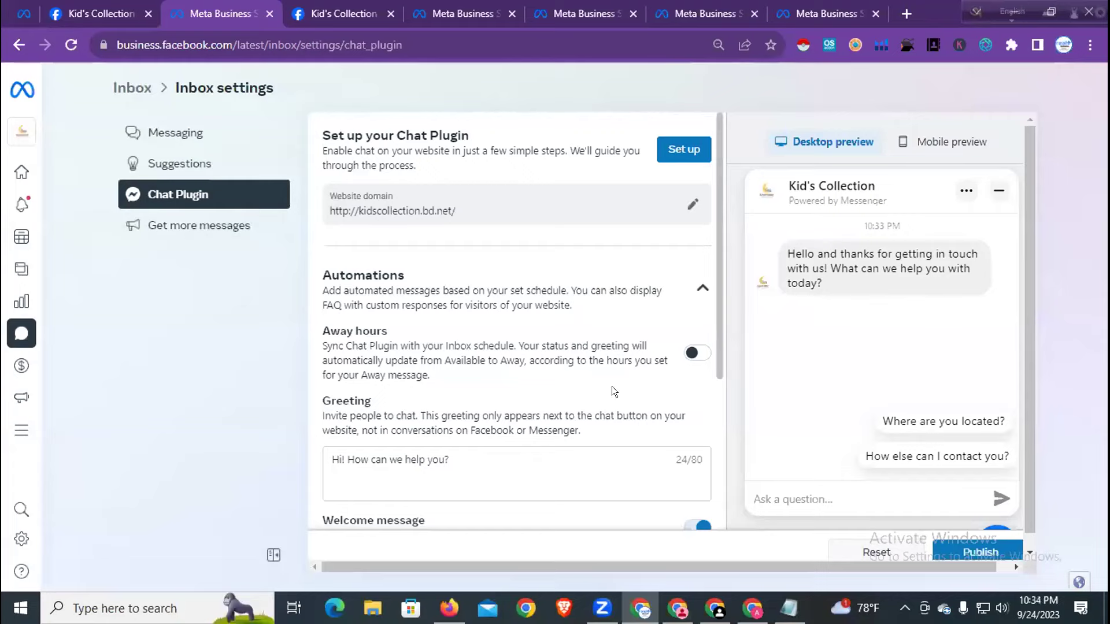
- Paste 'Facebook Chat Plugin' into the installed-plugins search on the WordPress Plugins page
{"action": "left_click", "coordinate": [752, 608]}
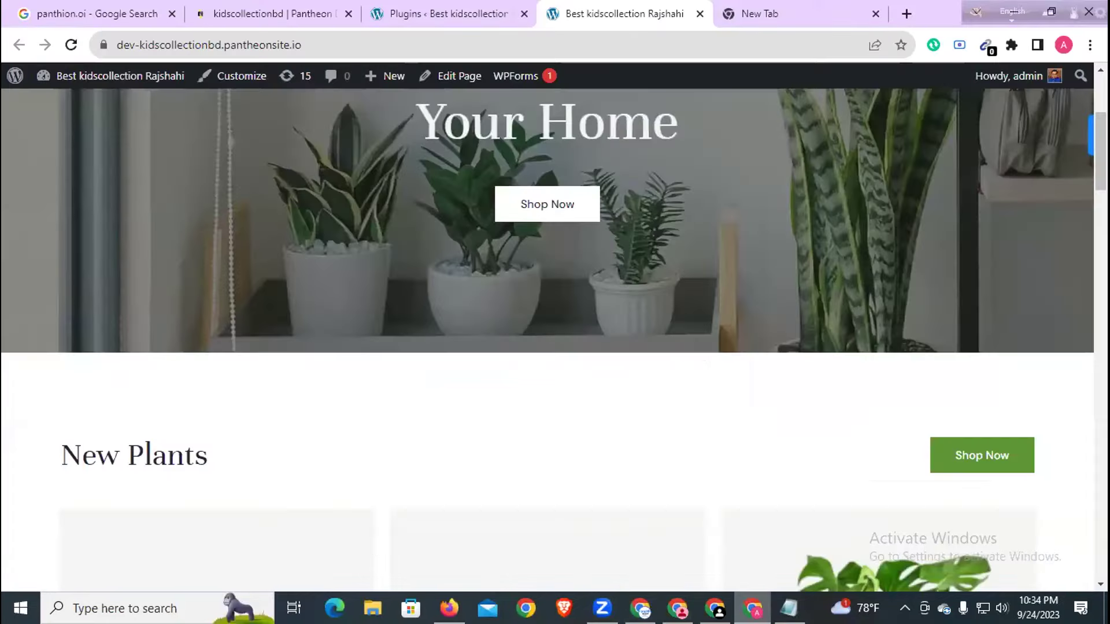
{"action": "left_click", "coordinate": [433, 12]}
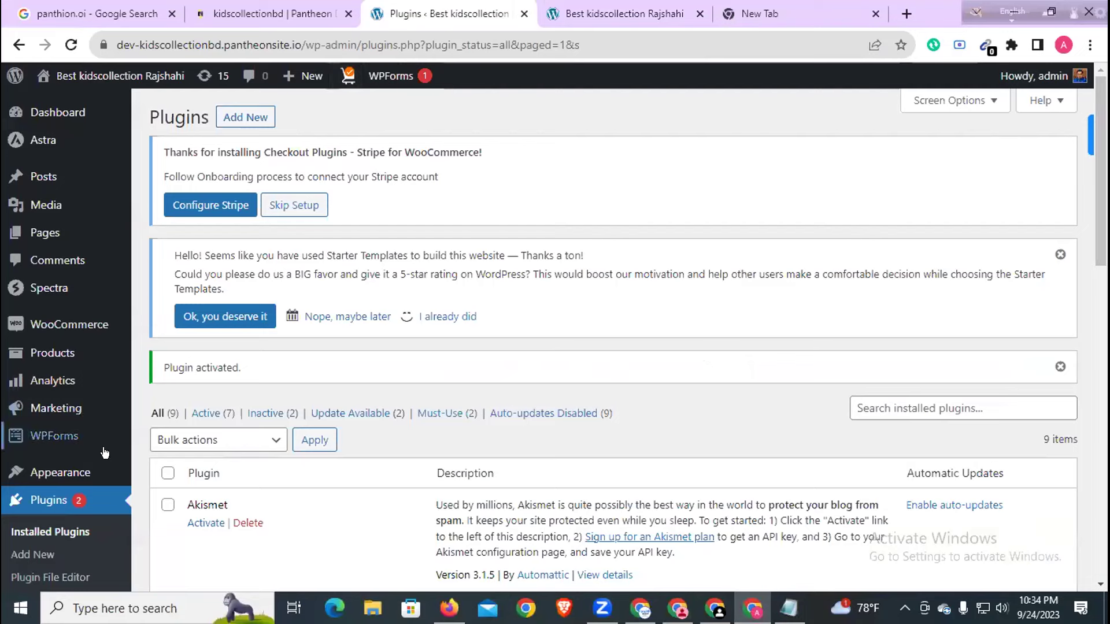
{"action": "left_click", "coordinate": [908, 398]}
{"action": "right_click", "coordinate": [906, 397]}
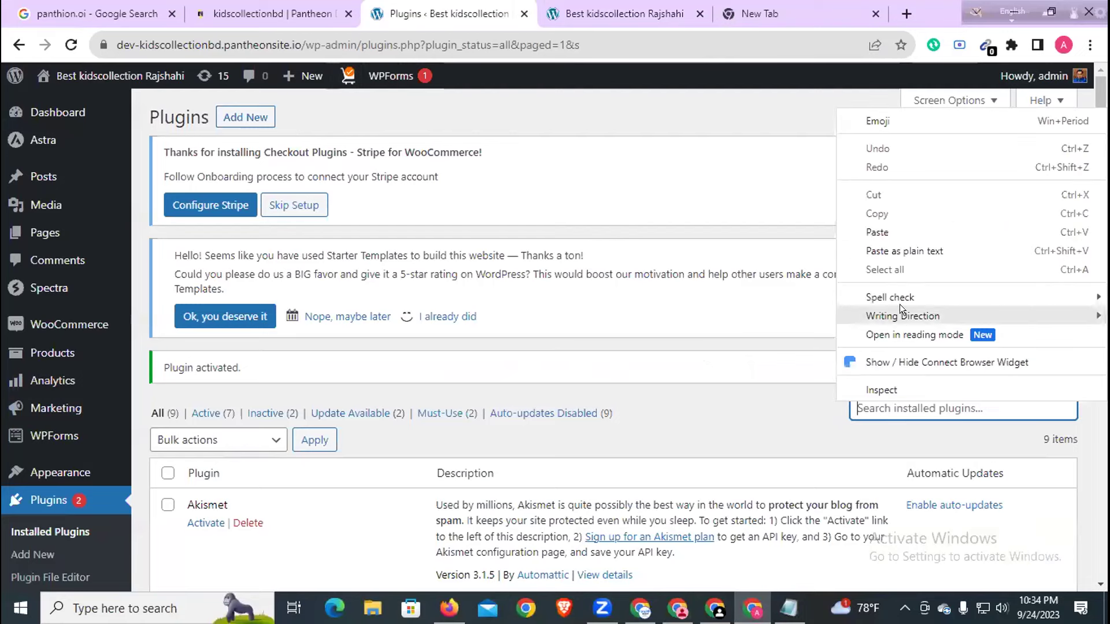
{"action": "left_click", "coordinate": [893, 230]}
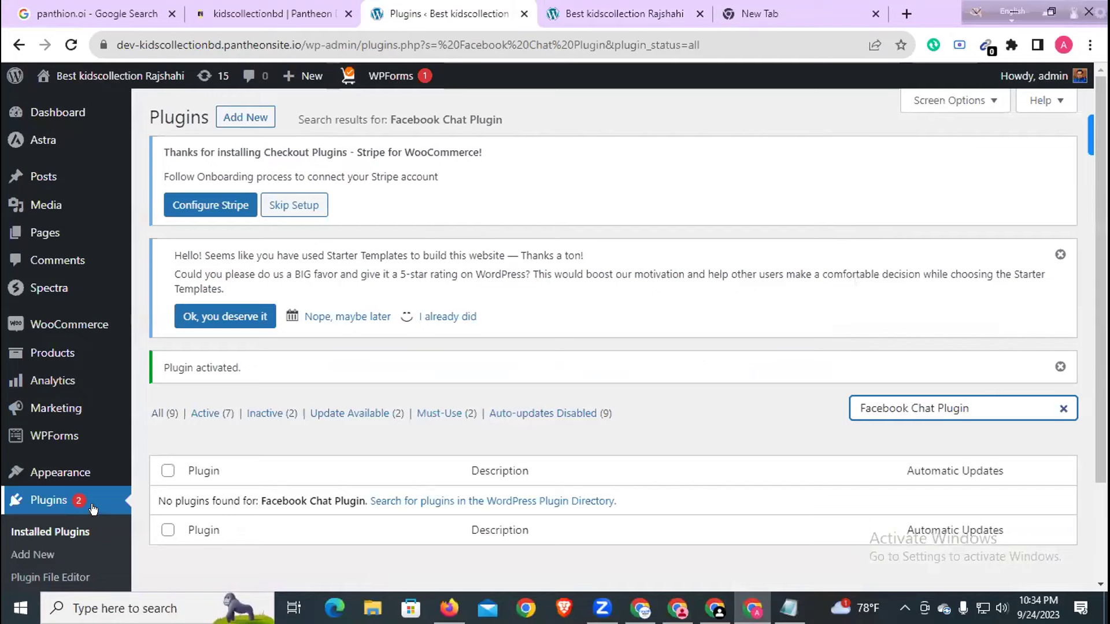
{"action": "scroll", "coordinate": [92, 506], "scroll_direction": "down", "scroll_amount": 1}
- Search the plugin directory for 'Facebook Chat Plugin', then install and activate Meta's plugin
{"action": "left_click", "coordinate": [67, 473]}
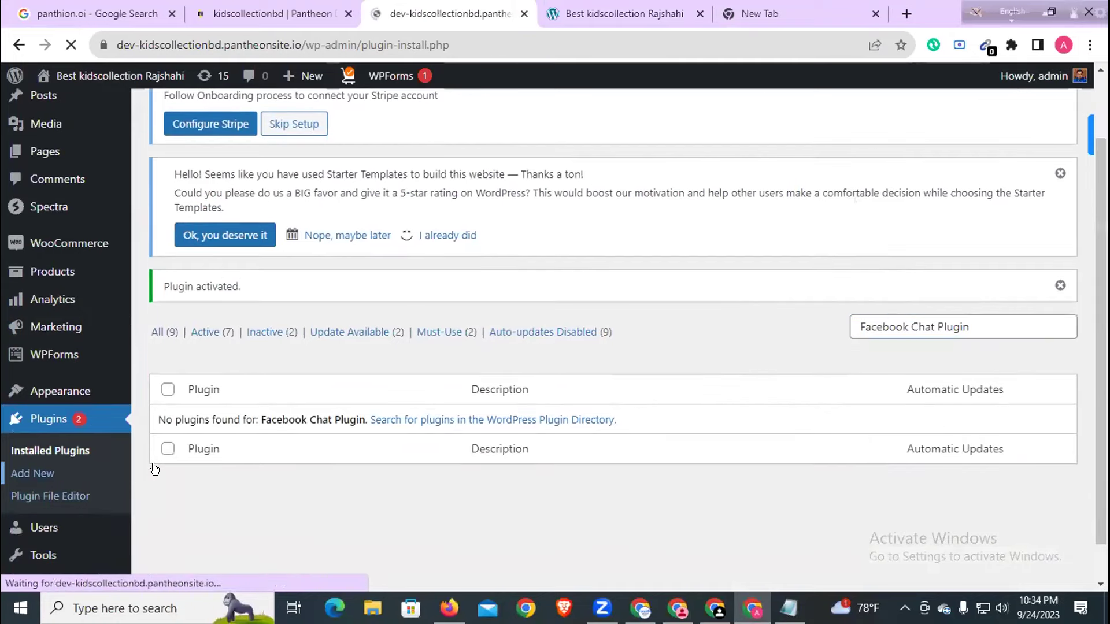
{"action": "left_click", "coordinate": [883, 270]}
{"action": "right_click", "coordinate": [883, 270]}
{"action": "left_click", "coordinate": [930, 386]}
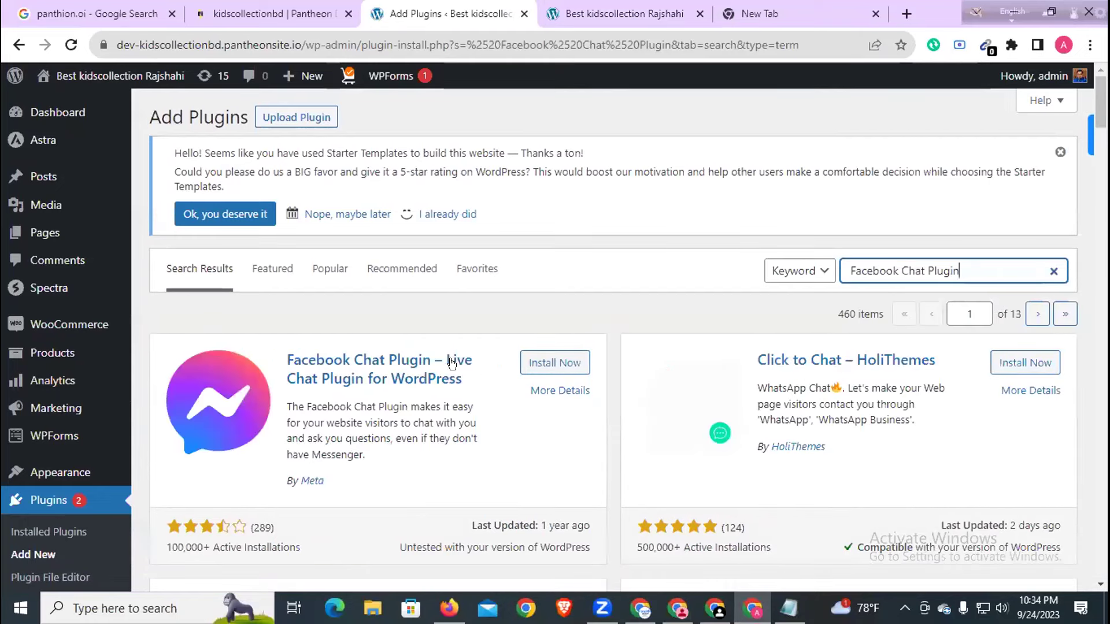
{"action": "left_click", "coordinate": [547, 363]}
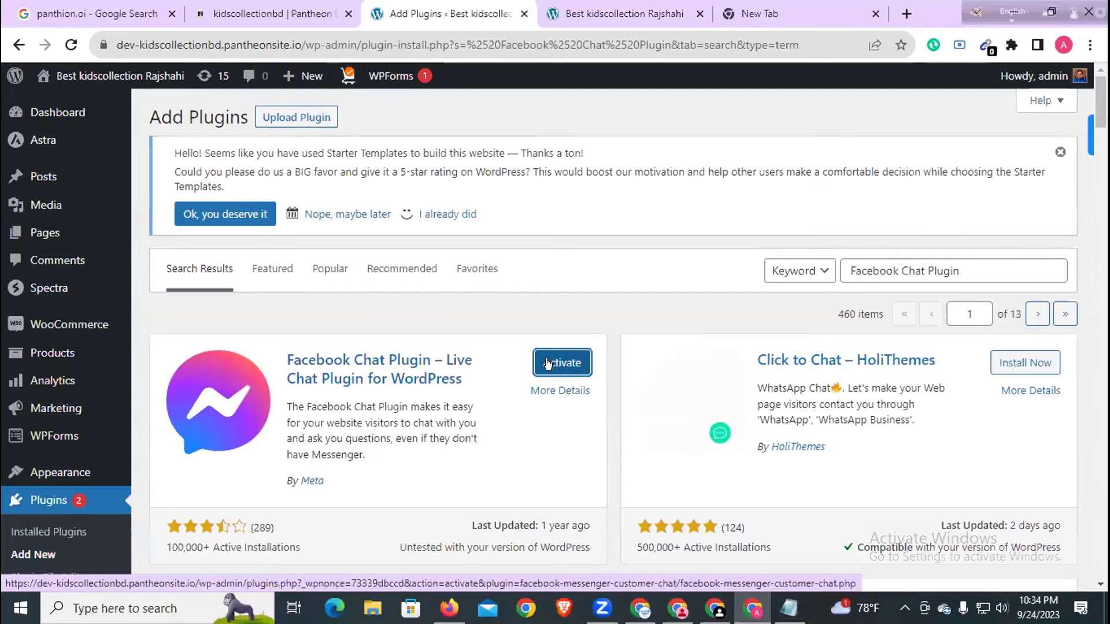
{"action": "left_click", "coordinate": [561, 363]}
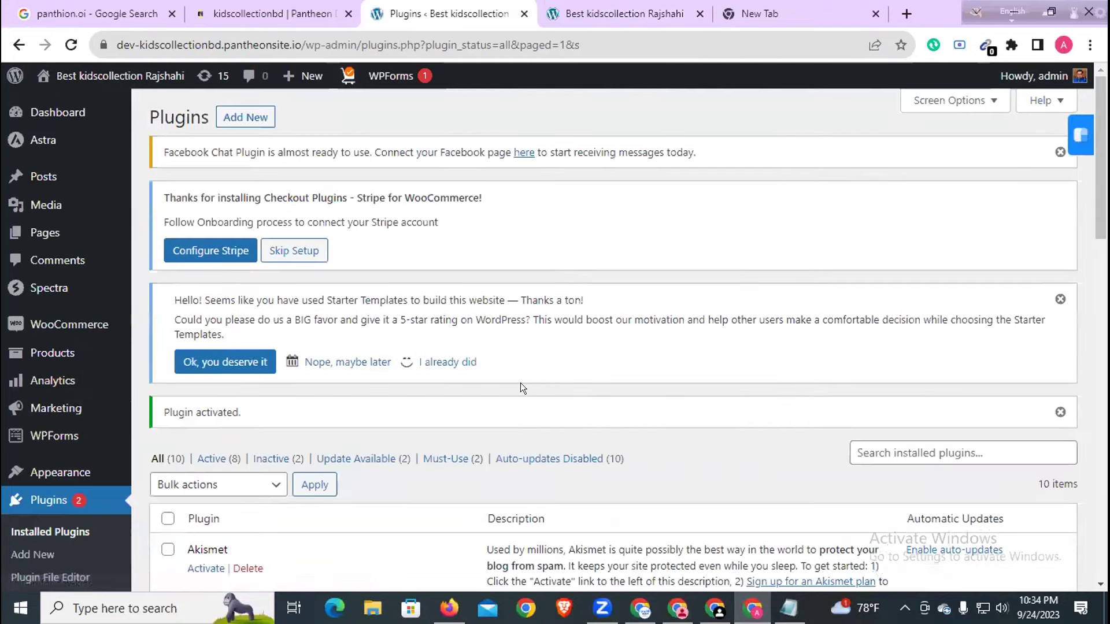
{"action": "scroll", "coordinate": [518, 386], "scroll_direction": "down", "scroll_amount": 1}
- Open the Facebook Chat Plugin settings from the notice and start the chat plugin setup
{"action": "scroll", "coordinate": [515, 388], "scroll_direction": "up", "scroll_amount": 1}
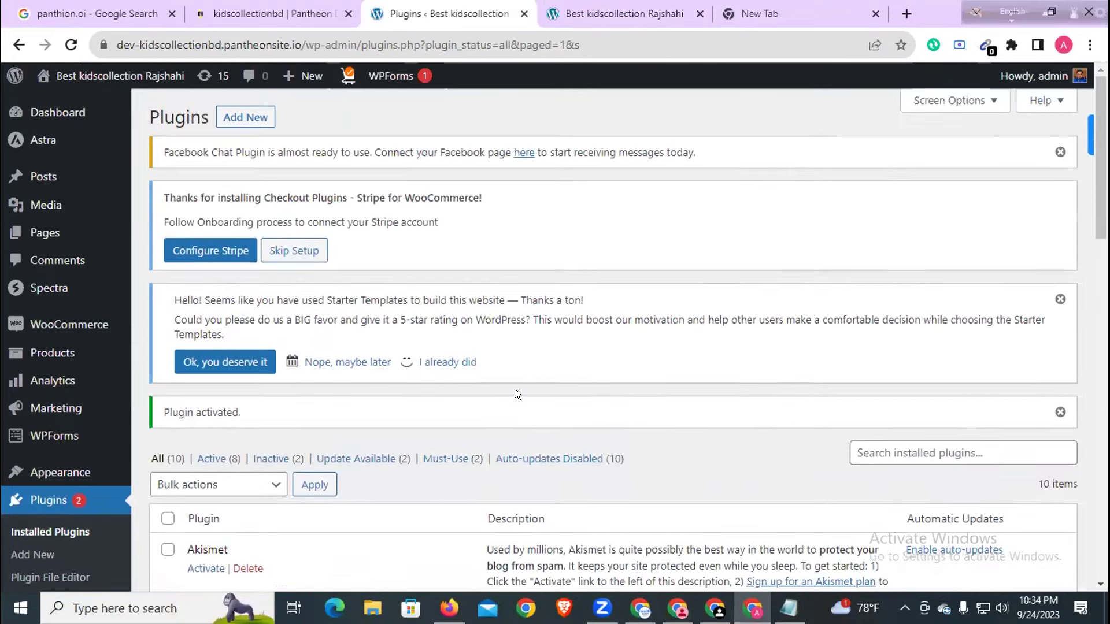
{"action": "left_click_drag", "start_coordinate": [191, 152], "coordinate": [456, 151]}
{"action": "left_click", "coordinate": [522, 152]}
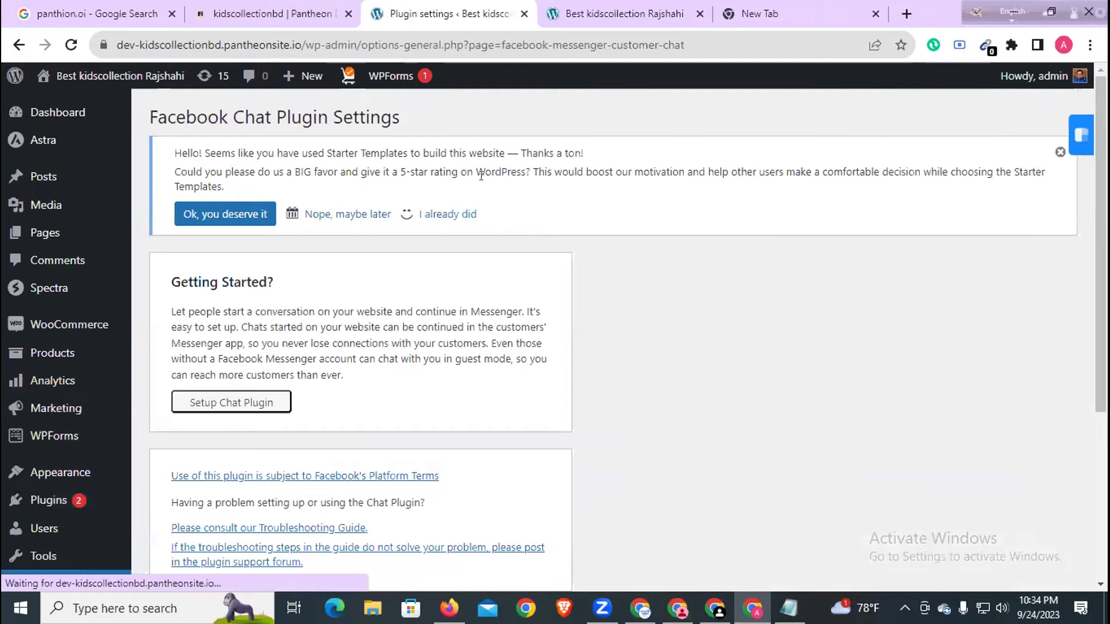
{"action": "scroll", "coordinate": [412, 242], "scroll_direction": "down", "scroll_amount": 3}
{"action": "left_click", "coordinate": [246, 241]}
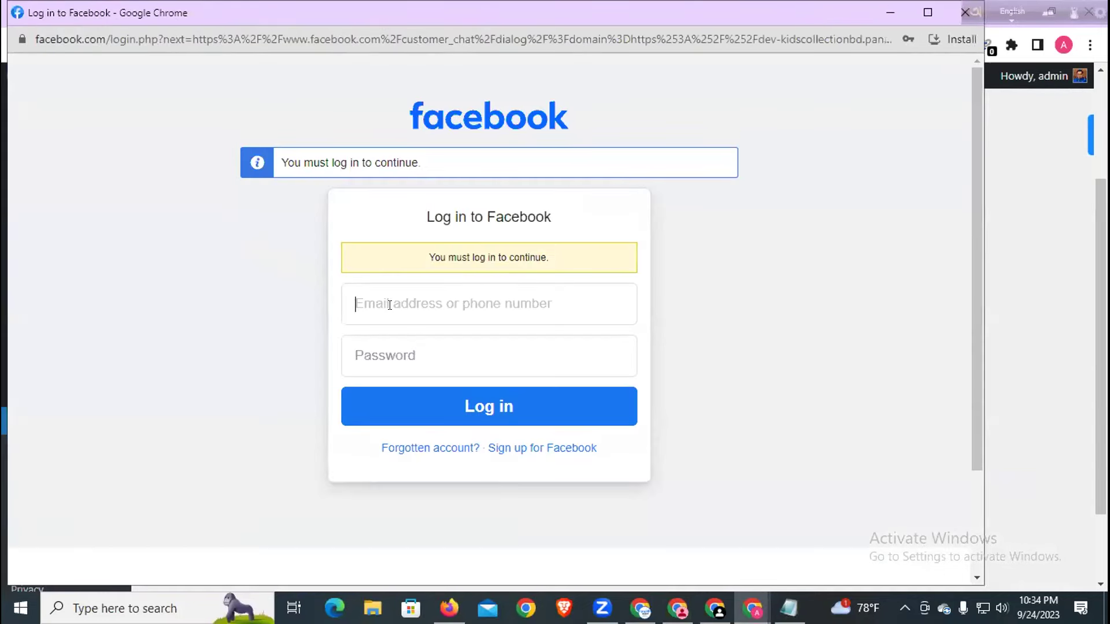
- Close the Facebook login popup, restart the chat plugin setup, and choose a saved login
{"action": "left_click", "coordinate": [396, 305]}
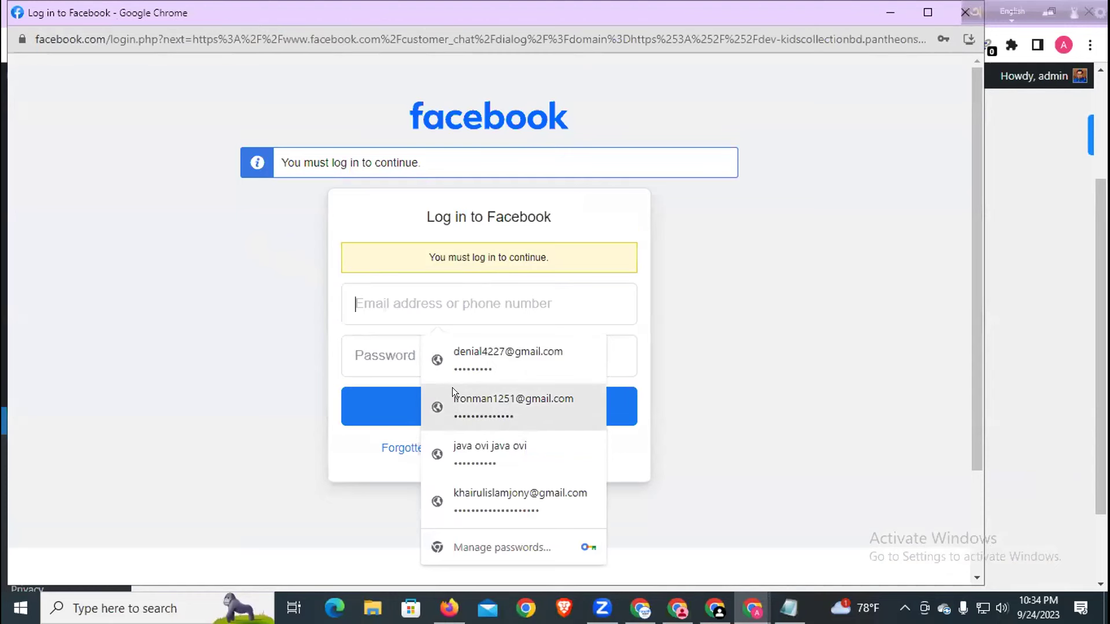
{"action": "left_click", "coordinate": [772, 256]}
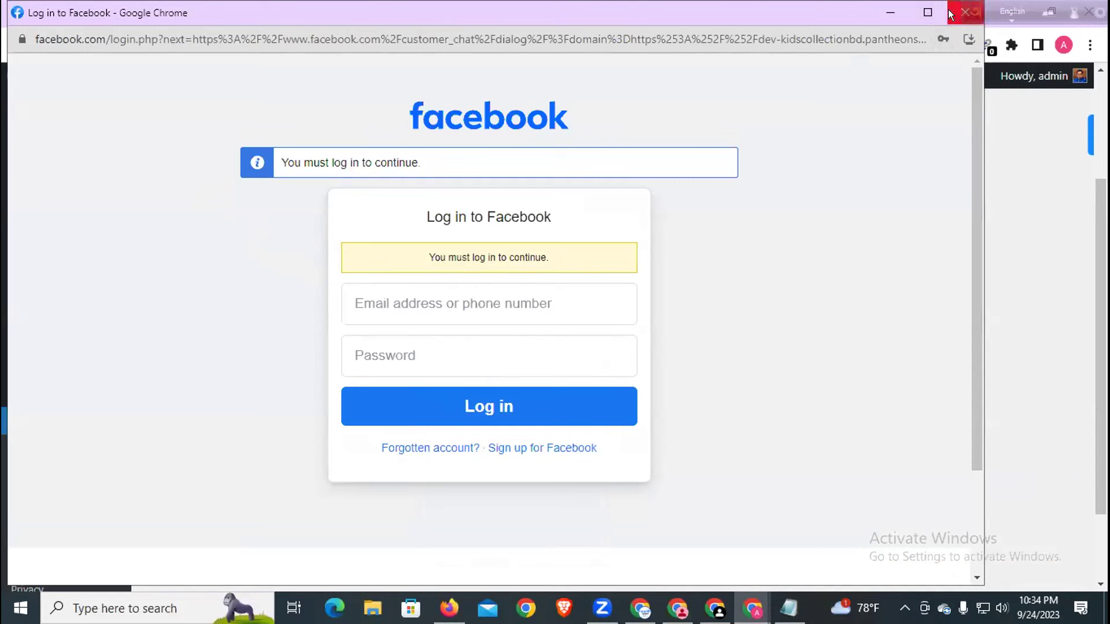
{"action": "left_click", "coordinate": [953, 11]}
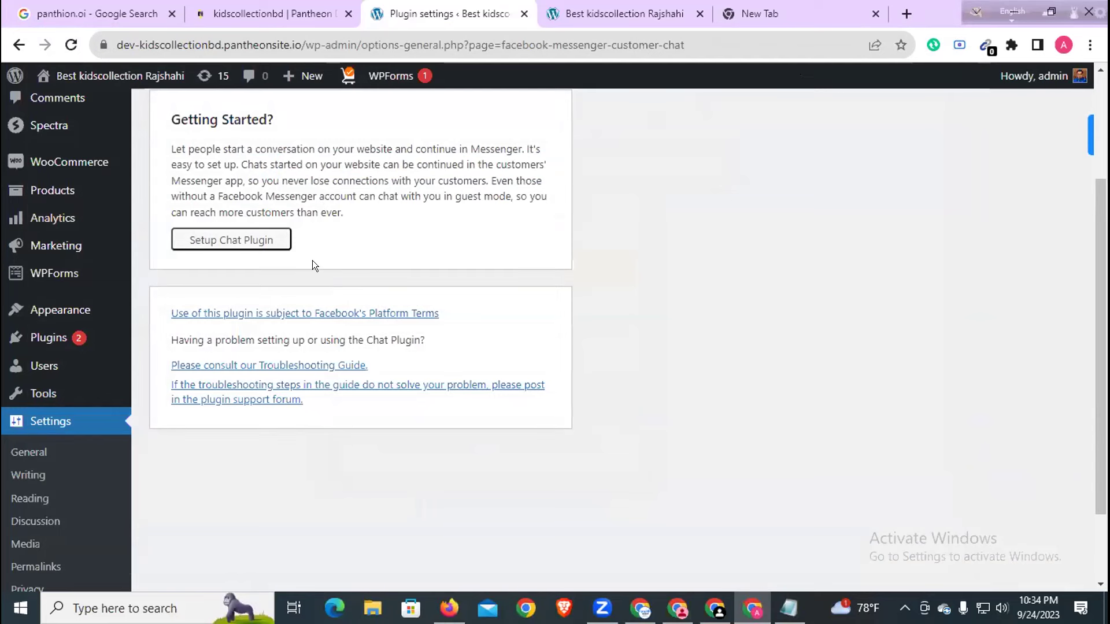
{"action": "left_click", "coordinate": [272, 241]}
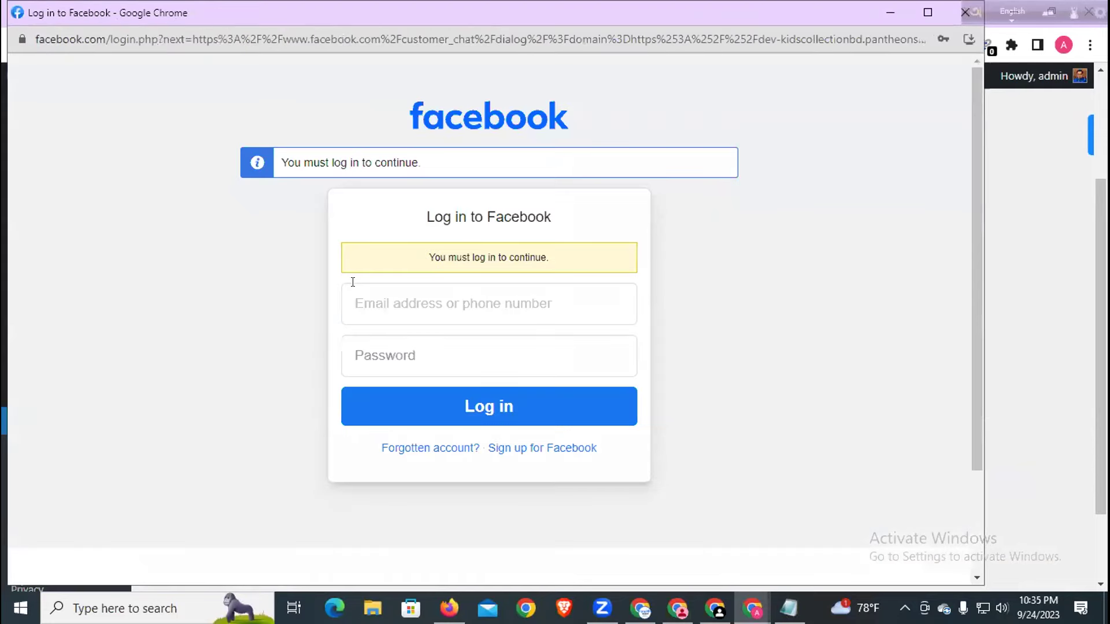
{"action": "left_click", "coordinate": [384, 294]}
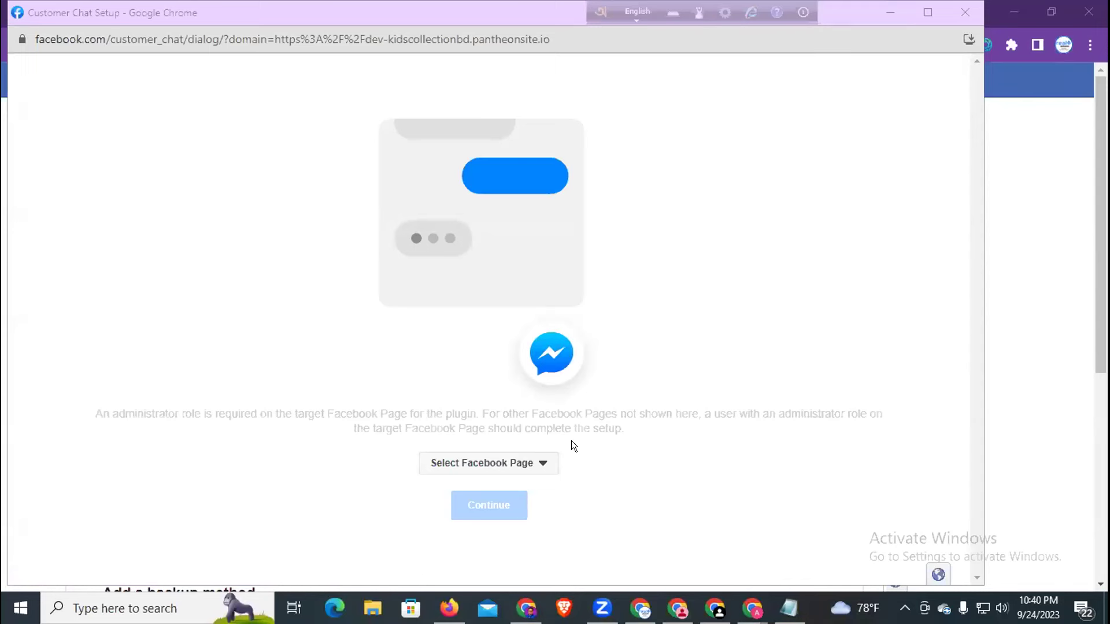
- Select Kid's Collection as the Page, then restart setup from WordPress and select Kid's Collection again
{"action": "left_click", "coordinate": [543, 463]}
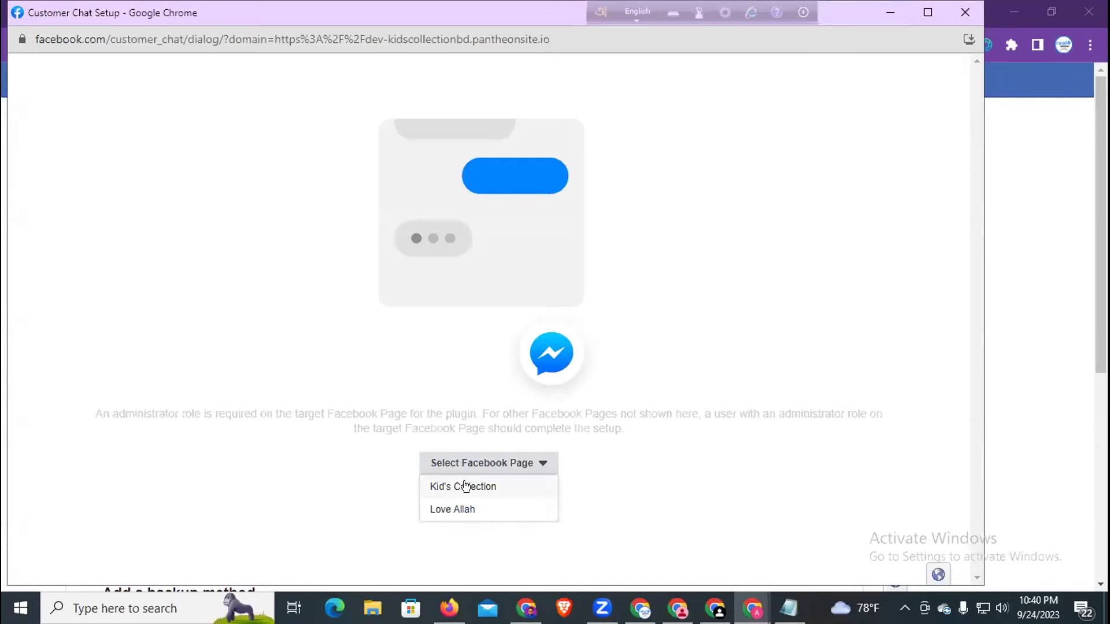
{"action": "left_click", "coordinate": [466, 486]}
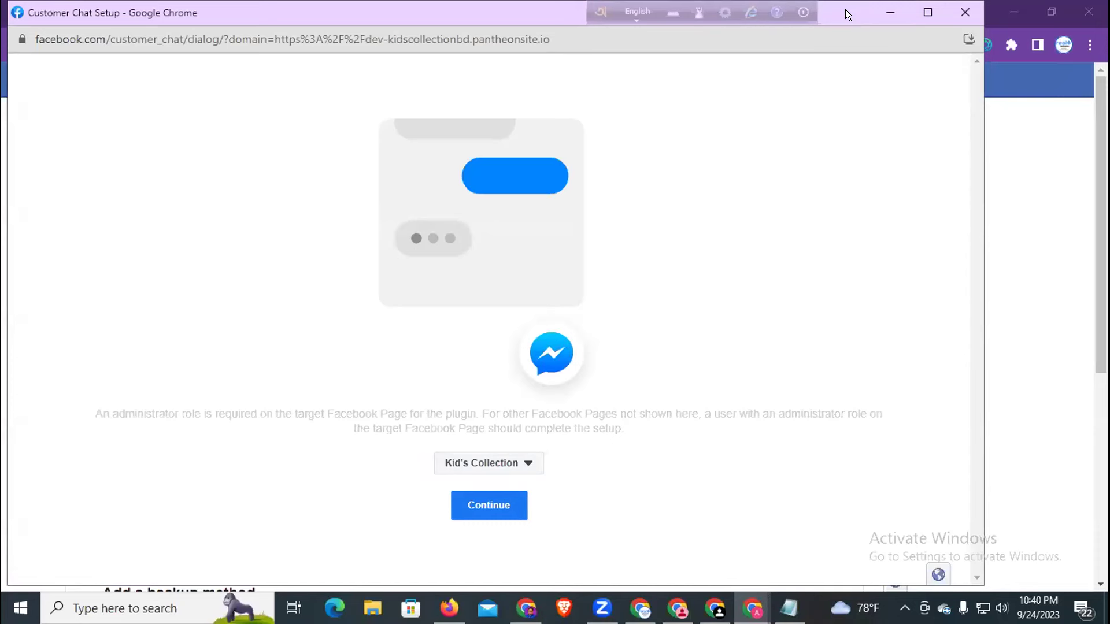
{"action": "left_click_drag", "start_coordinate": [845, 9], "coordinate": [916, 78]}
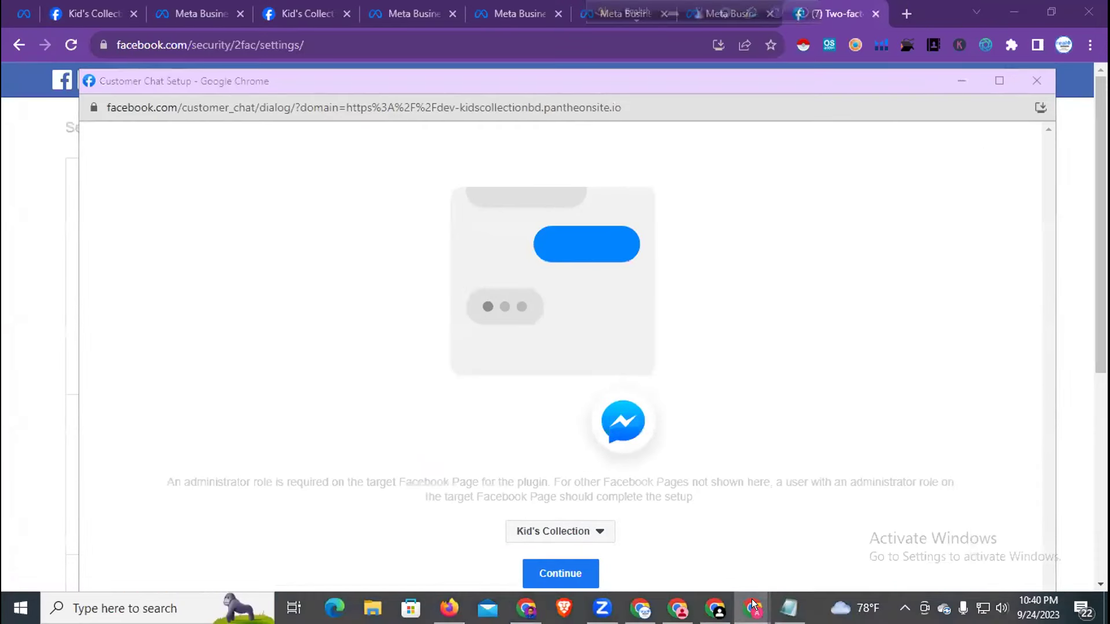
{"action": "mouse_move", "coordinate": [753, 606]}
{"action": "left_click", "coordinate": [691, 544]}
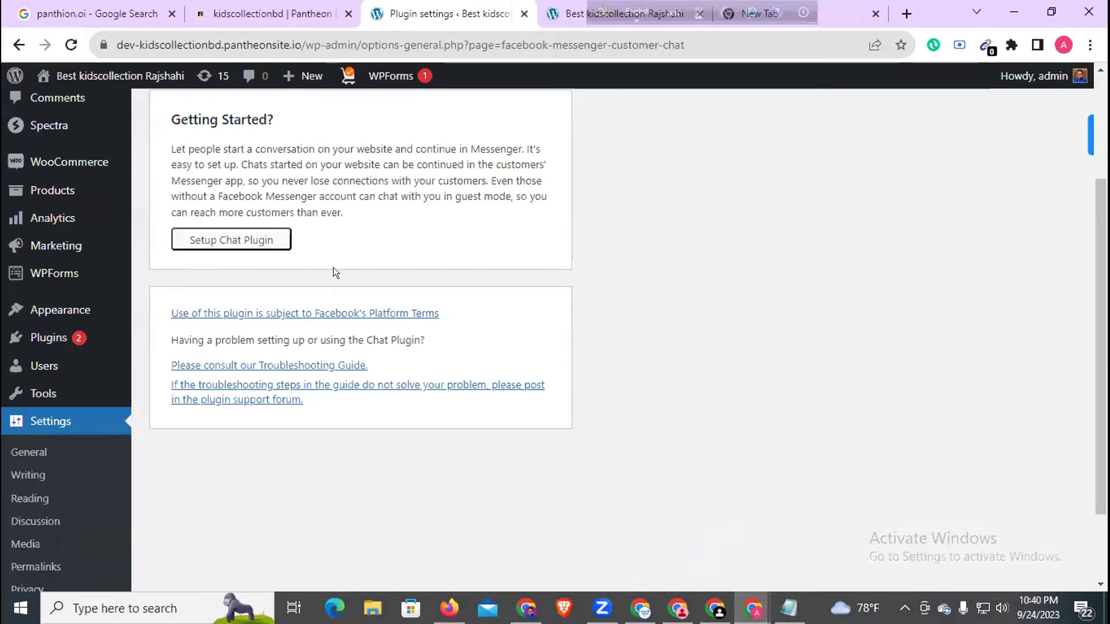
{"action": "left_click", "coordinate": [246, 245]}
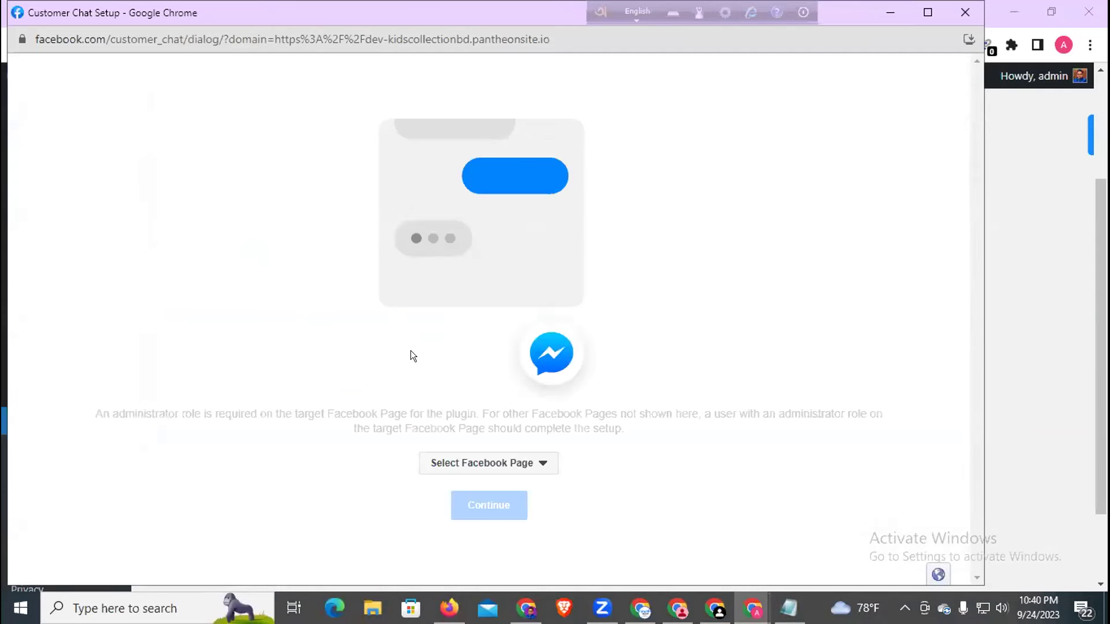
{"action": "left_click", "coordinate": [536, 462]}
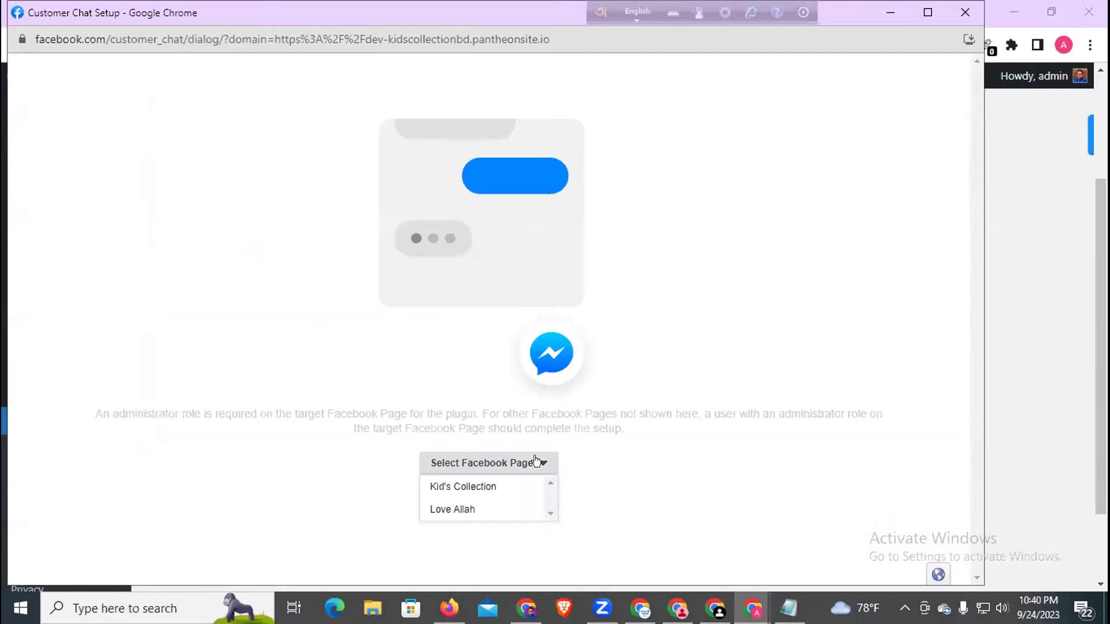
{"action": "left_click", "coordinate": [492, 490]}
- Continue and publish the Kid's Collection chat plugin settings, zooming out to fit the dialog
{"action": "left_click", "coordinate": [501, 506]}
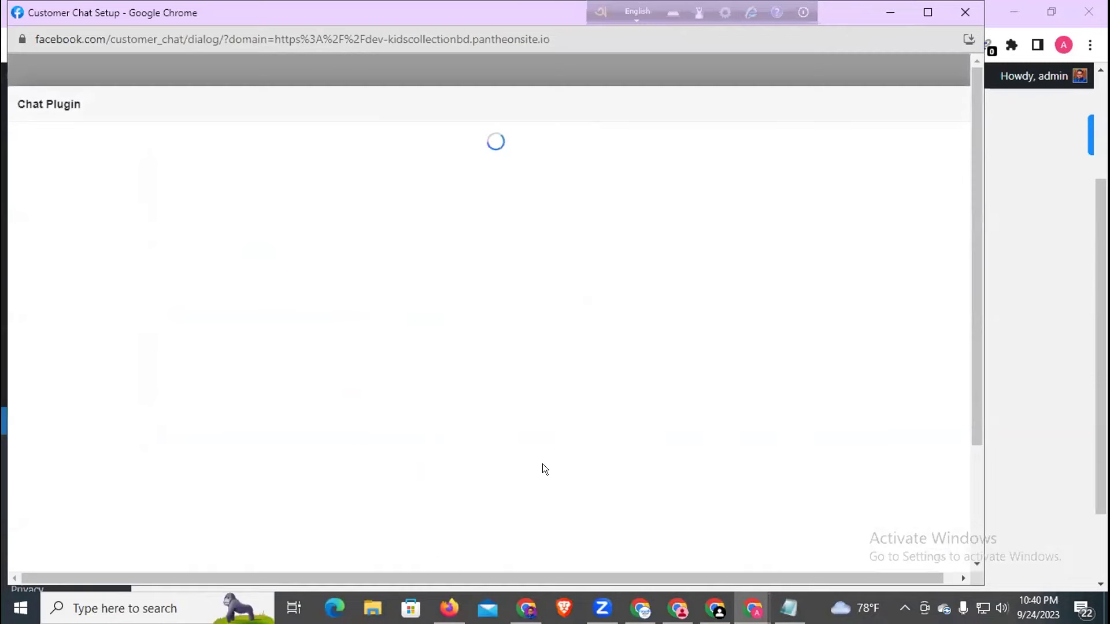
{"action": "scroll", "coordinate": [287, 378], "scroll_direction": "down", "scroll_amount": 2}
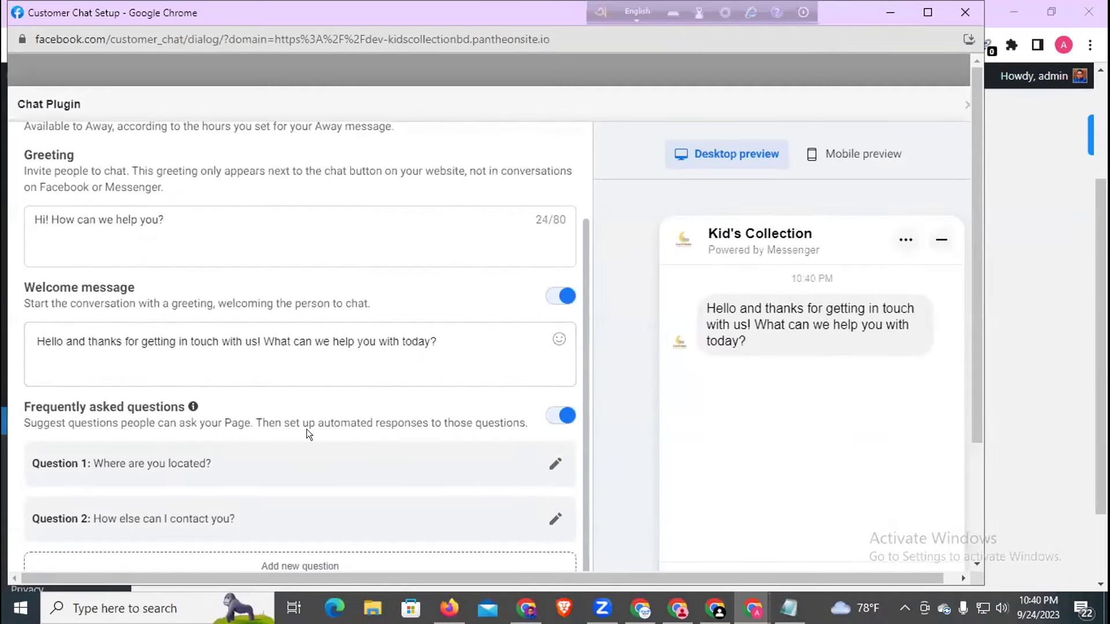
{"action": "key", "text": "ctrl+minus"}
{"action": "key", "text": "ctrl+minus"}
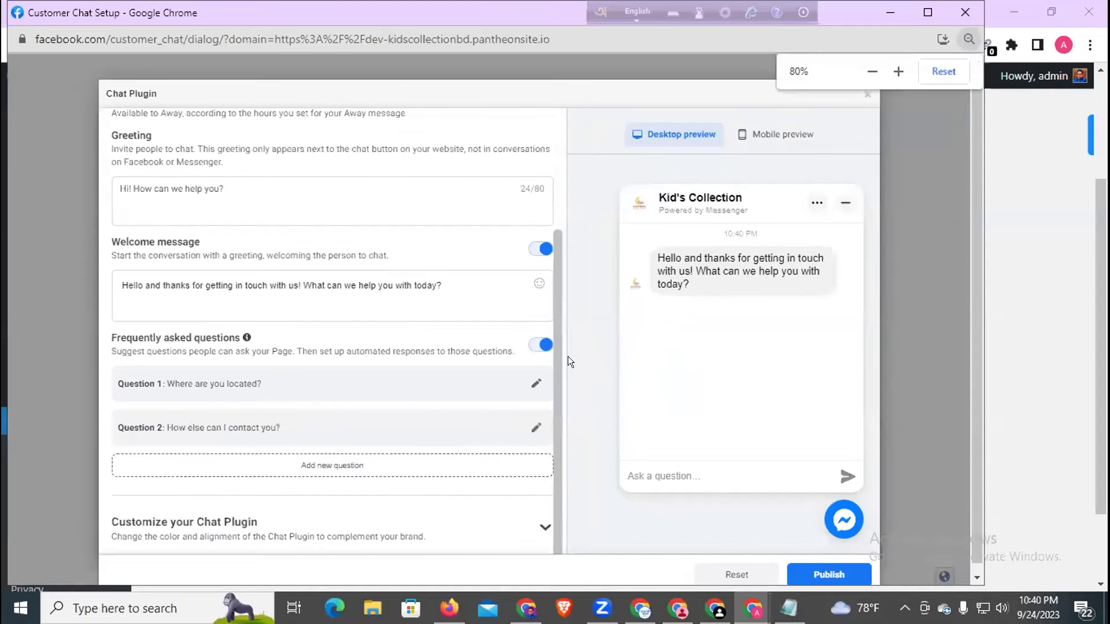
{"action": "key", "text": "ctrl+minus"}
{"action": "scroll", "coordinate": [409, 434], "scroll_direction": "down", "scroll_amount": 3}
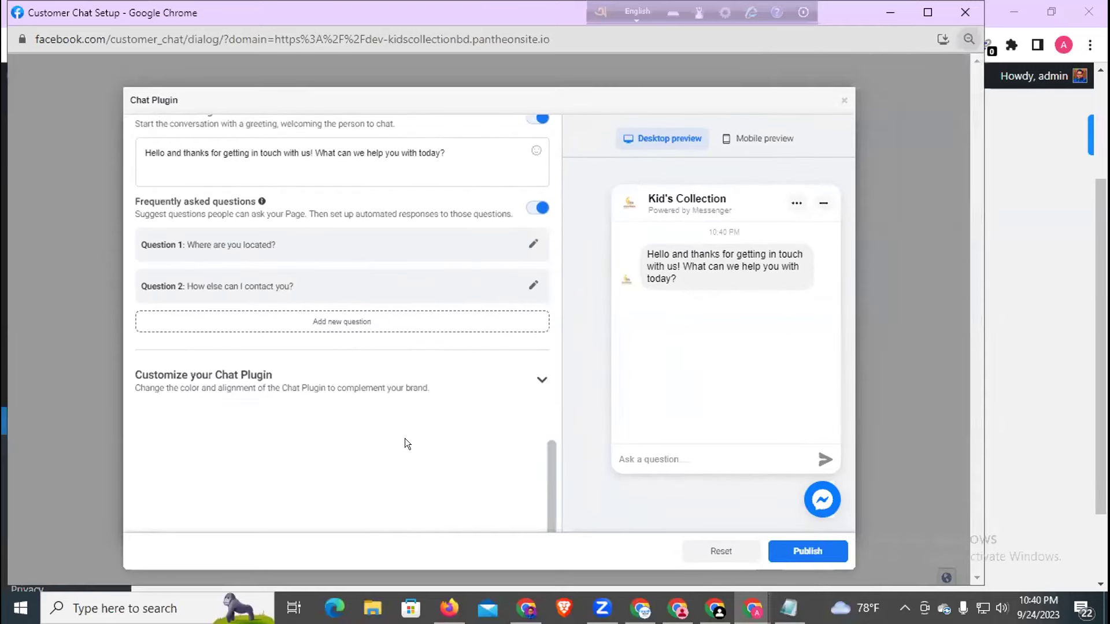
{"action": "left_click", "coordinate": [775, 548]}
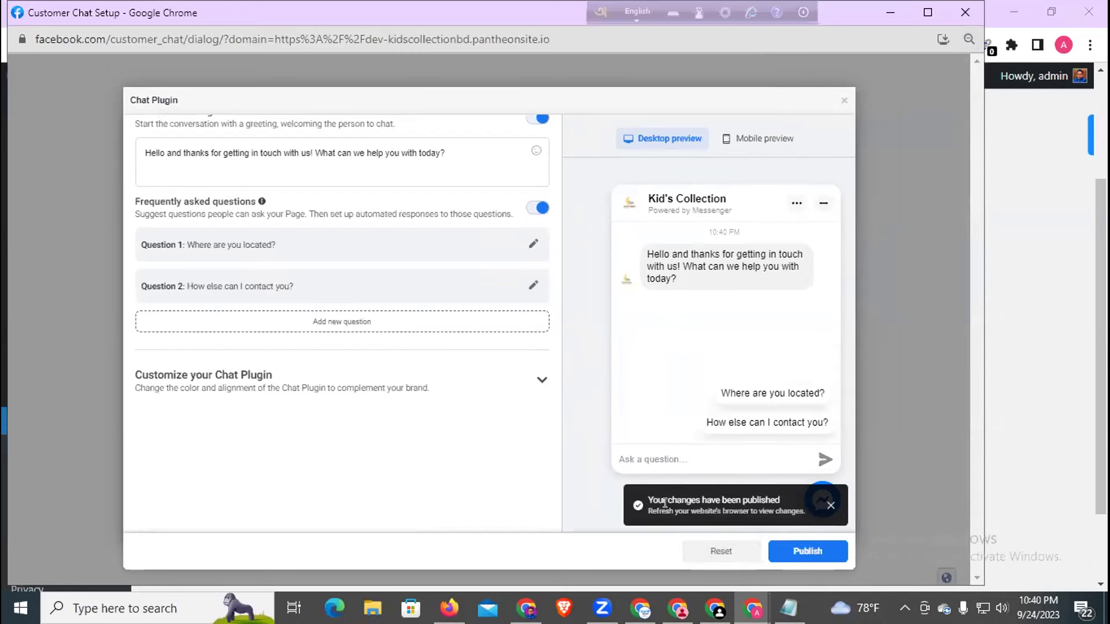
{"action": "left_click", "coordinate": [829, 507]}
{"action": "left_click", "coordinate": [782, 544]}
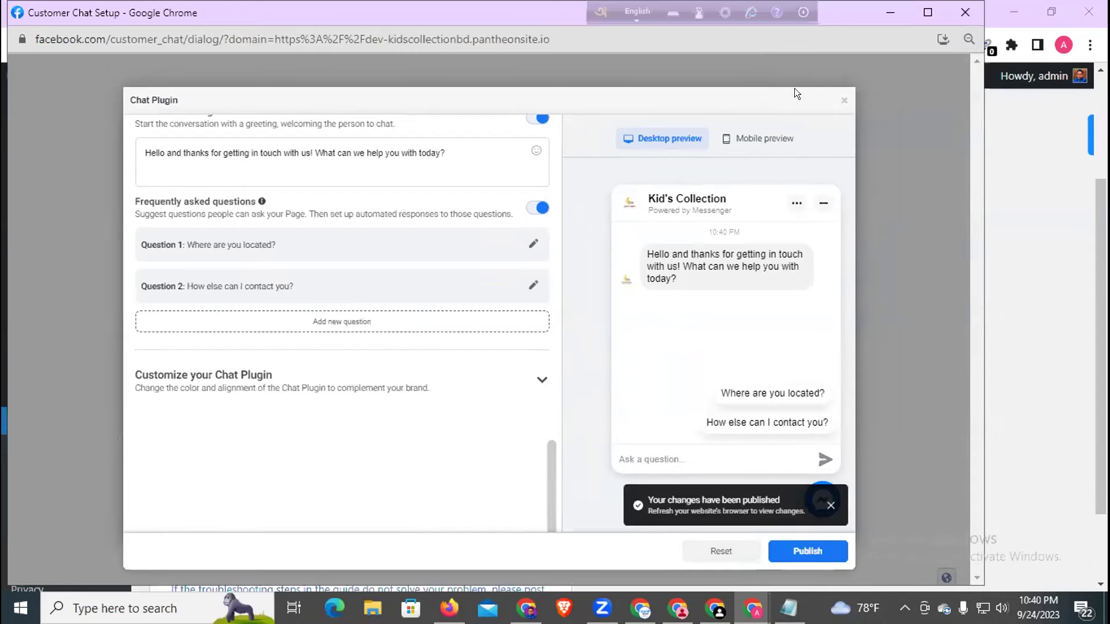
{"action": "left_click", "coordinate": [843, 102]}
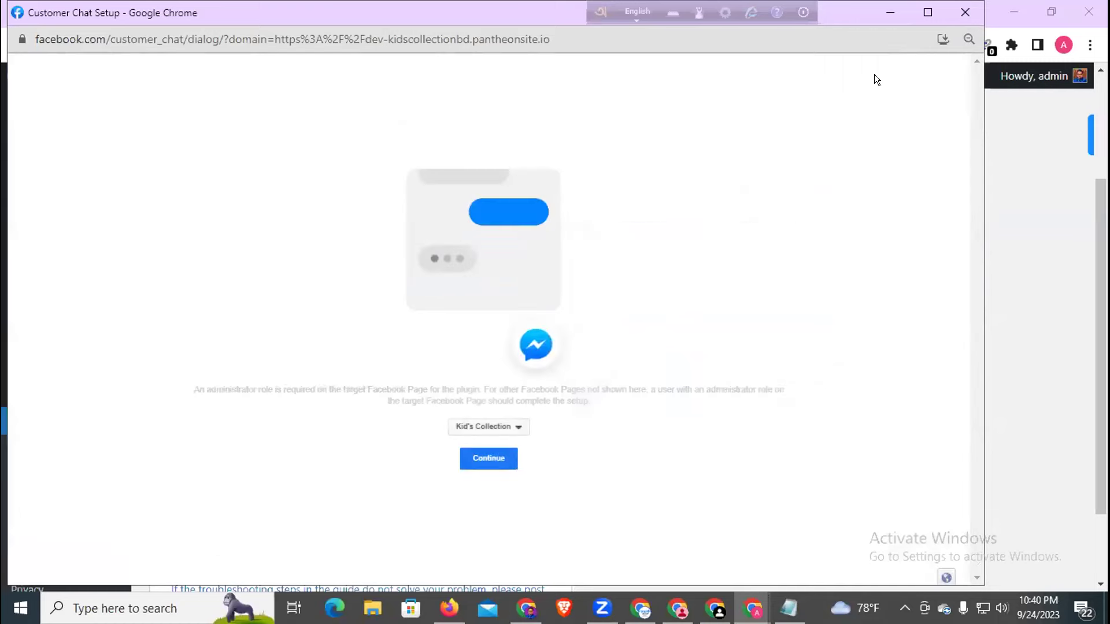
{"action": "left_click", "coordinate": [959, 14]}
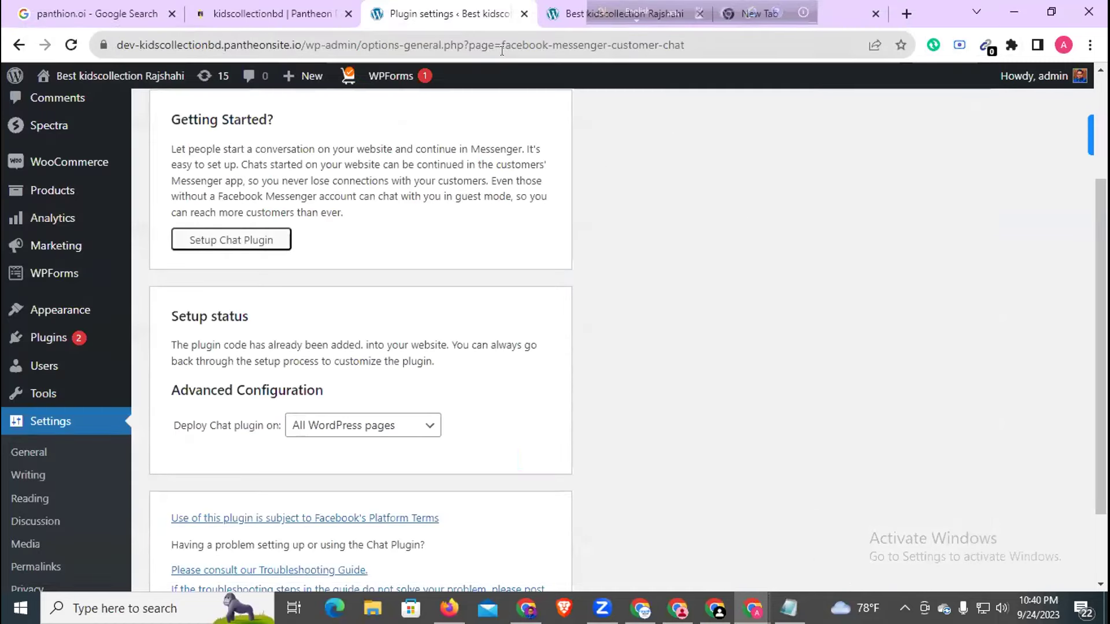
- Copy the site's web address from the homepage tab and switch to Firefox
{"action": "left_click", "coordinate": [586, 11]}
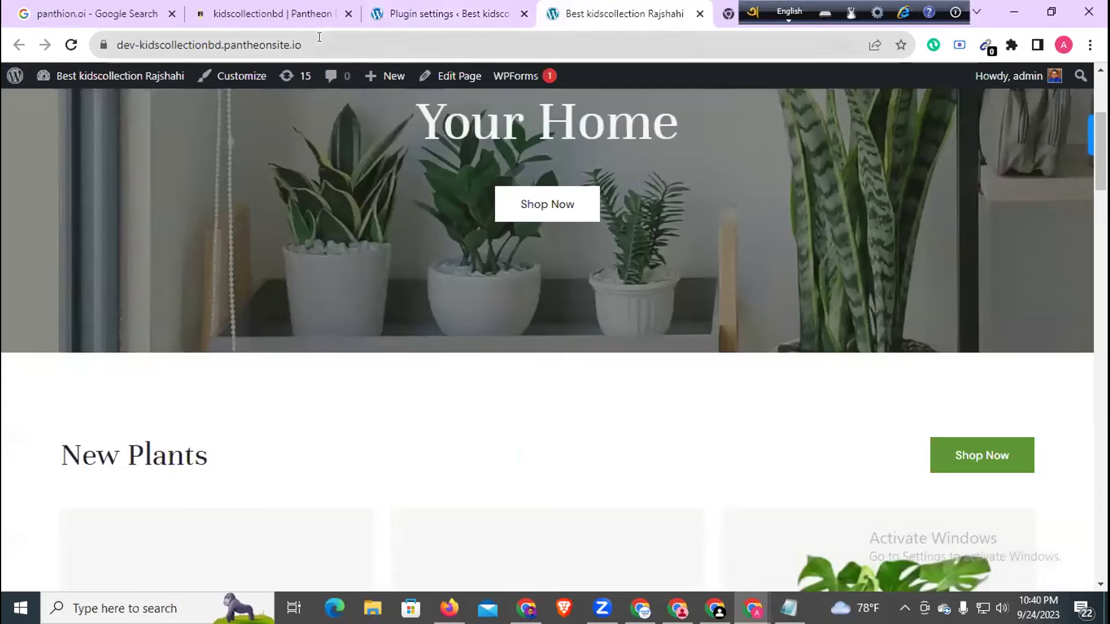
{"action": "left_click", "coordinate": [116, 38]}
{"action": "key", "text": "ctrl+c"}
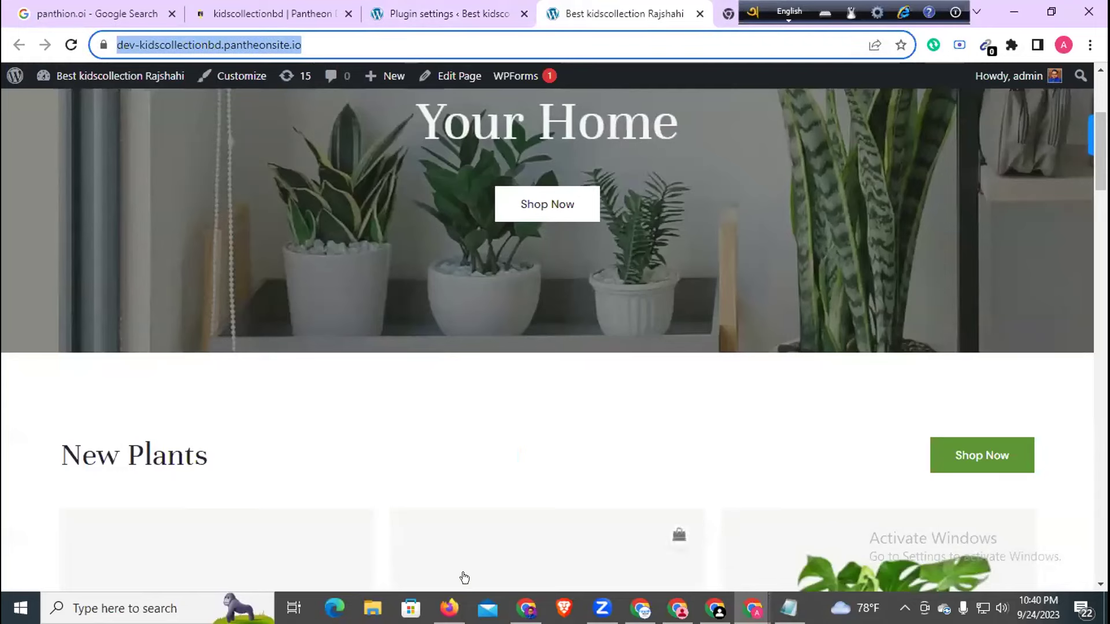
{"action": "left_click", "coordinate": [449, 606]}
- Paste & Go the site address in a new Firefox tab and close the old Checkout tab
{"action": "left_click", "coordinate": [443, 15]}
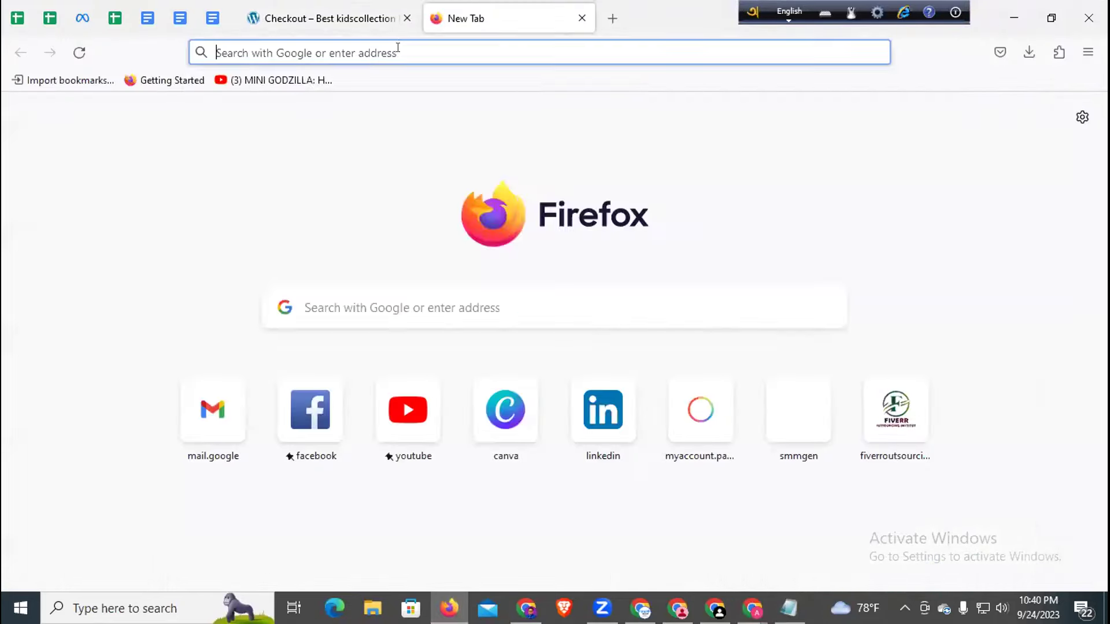
{"action": "left_click", "coordinate": [399, 53]}
{"action": "right_click", "coordinate": [399, 55]}
{"action": "left_click", "coordinate": [426, 199]}
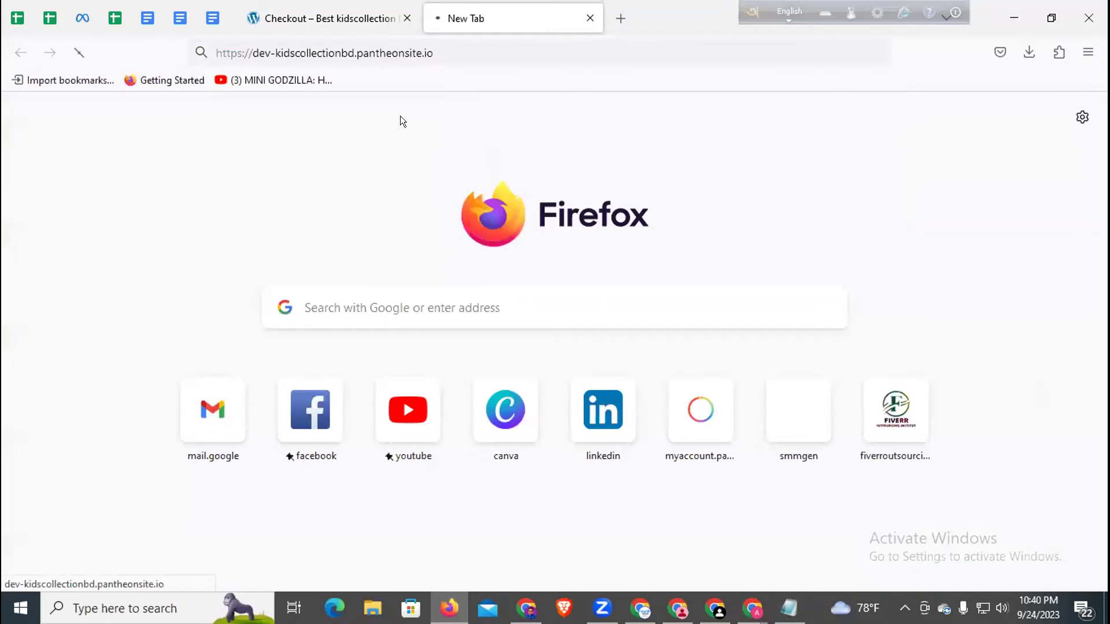
{"action": "left_click", "coordinate": [407, 18]}
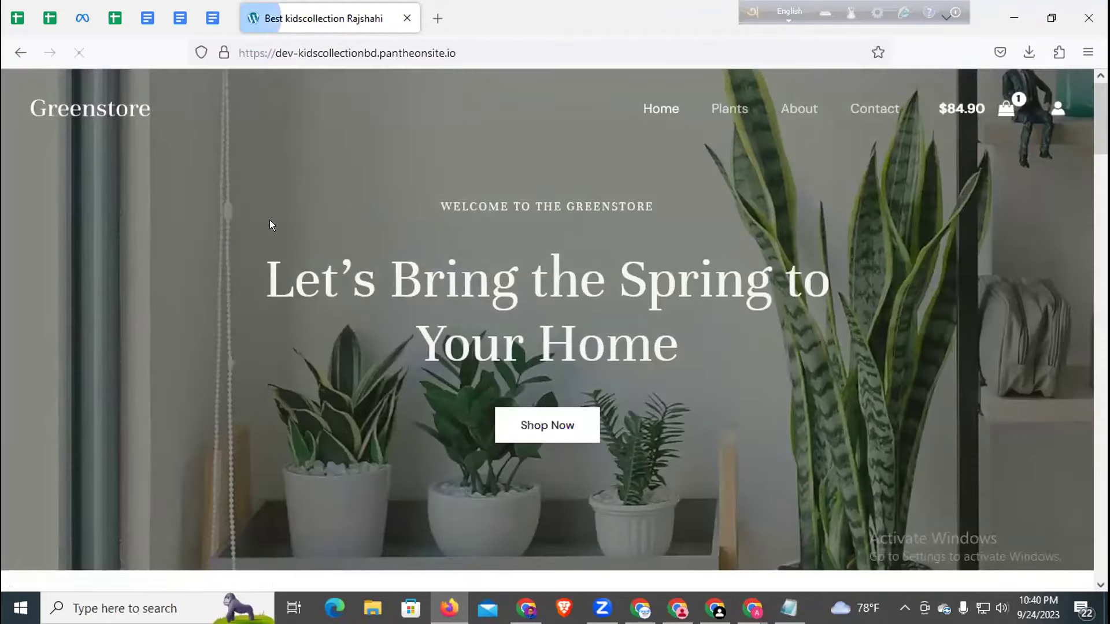
- Open and minimize the storefront's Messenger chat bubble twice to test the Kid's Collection chat
{"action": "scroll", "coordinate": [270, 225], "scroll_direction": "down", "scroll_amount": 3}
{"action": "scroll", "coordinate": [272, 235], "scroll_direction": "down", "scroll_amount": 15}
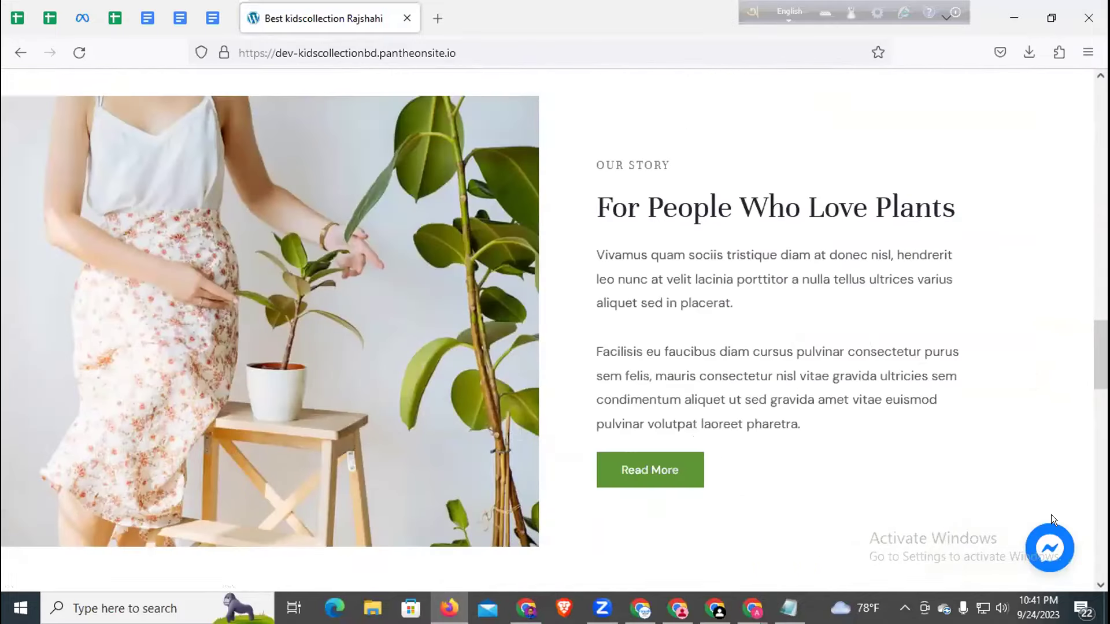
{"action": "left_click", "coordinate": [1052, 554]}
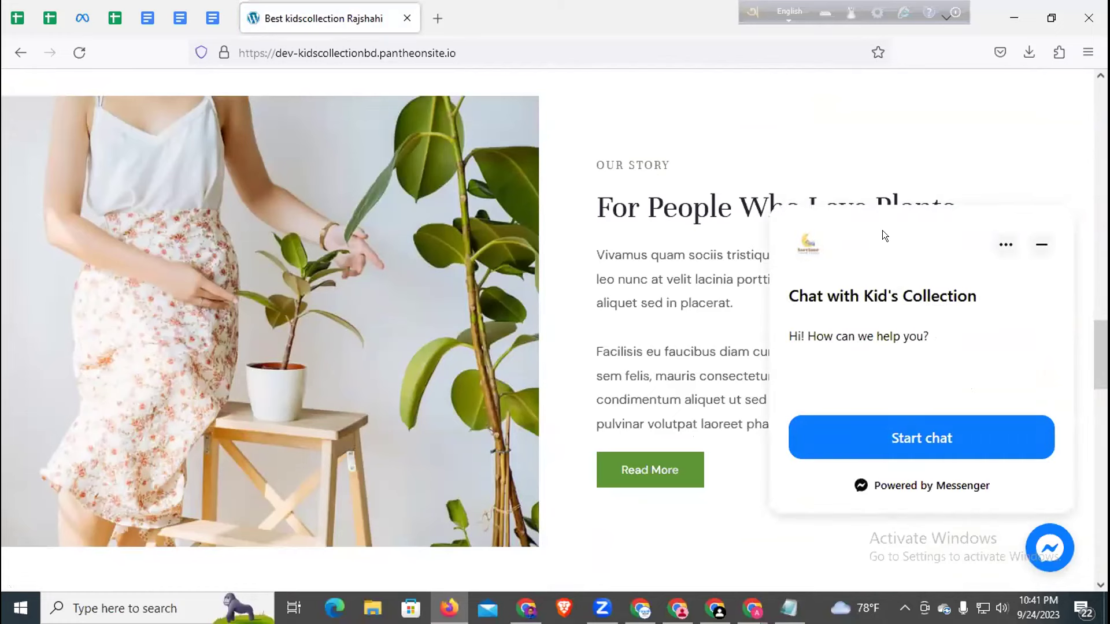
{"action": "left_click", "coordinate": [1040, 246]}
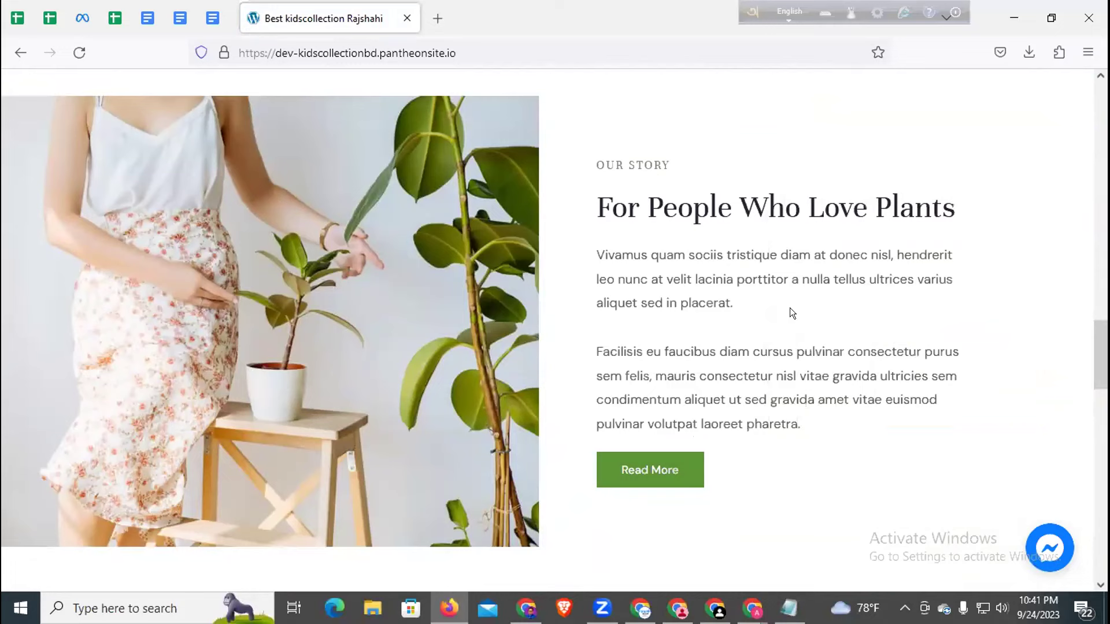
{"action": "left_click", "coordinate": [1043, 537]}
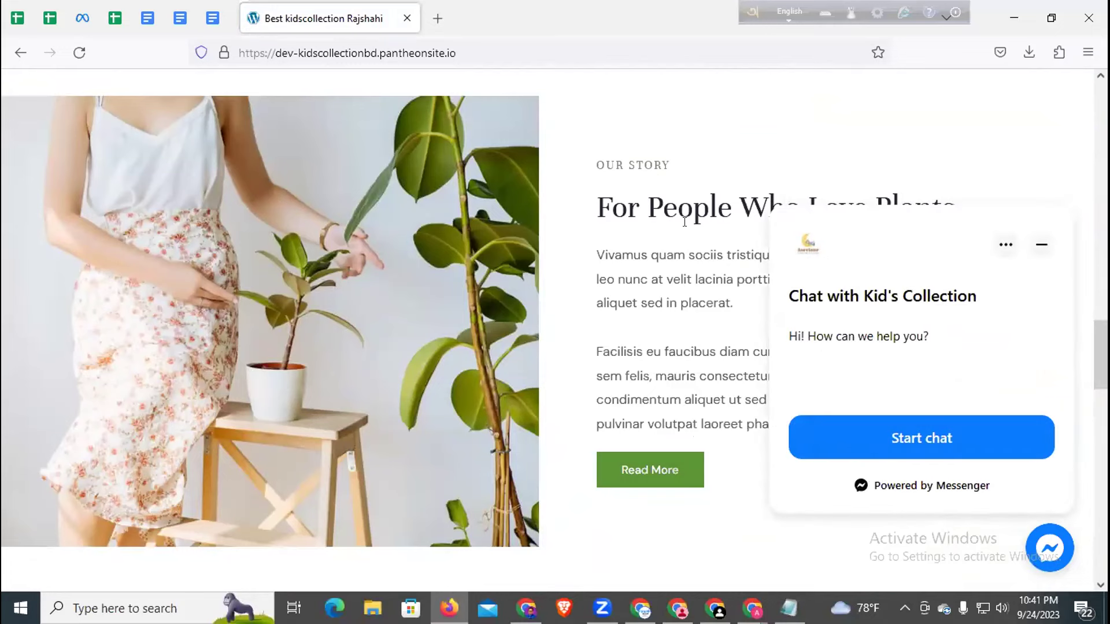
{"action": "left_click", "coordinate": [1029, 238]}
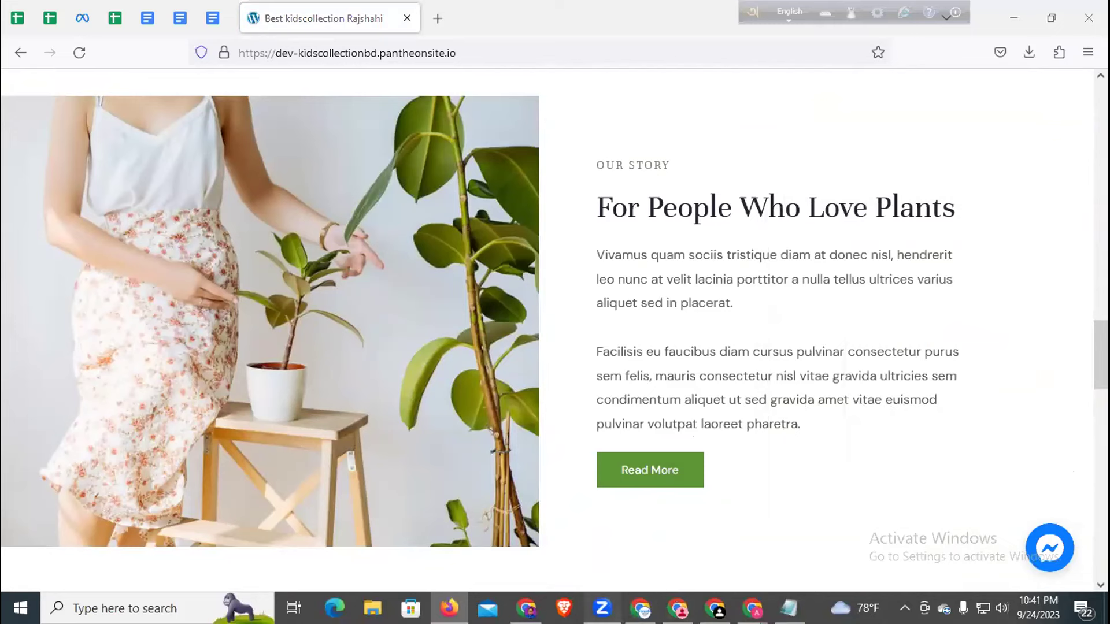